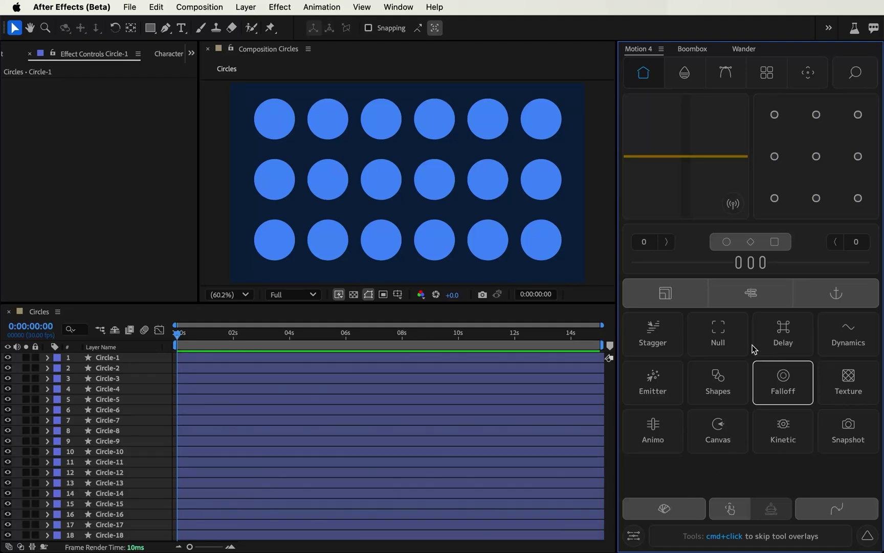
Review the release notes for Motion 4 version 4.3.3 and return to the main tools.
click(634, 535)
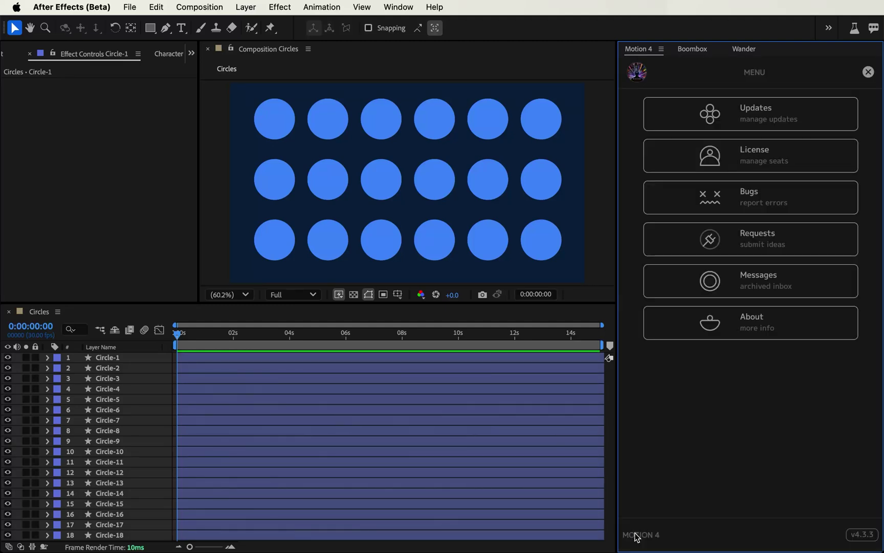
click(862, 534)
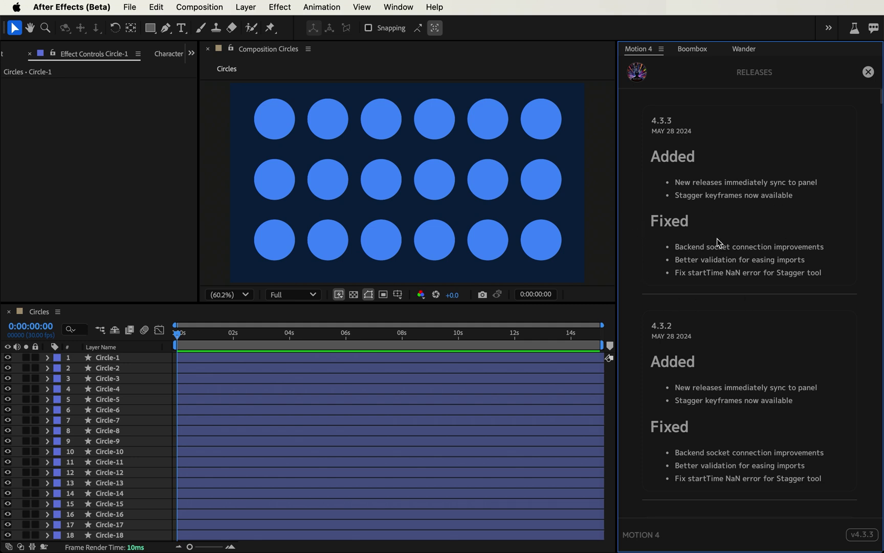
click(869, 72)
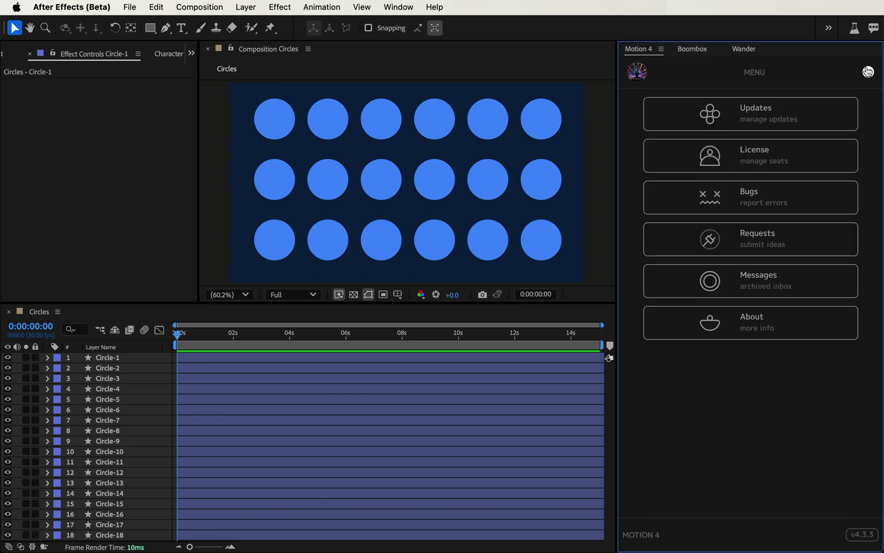
click(868, 72)
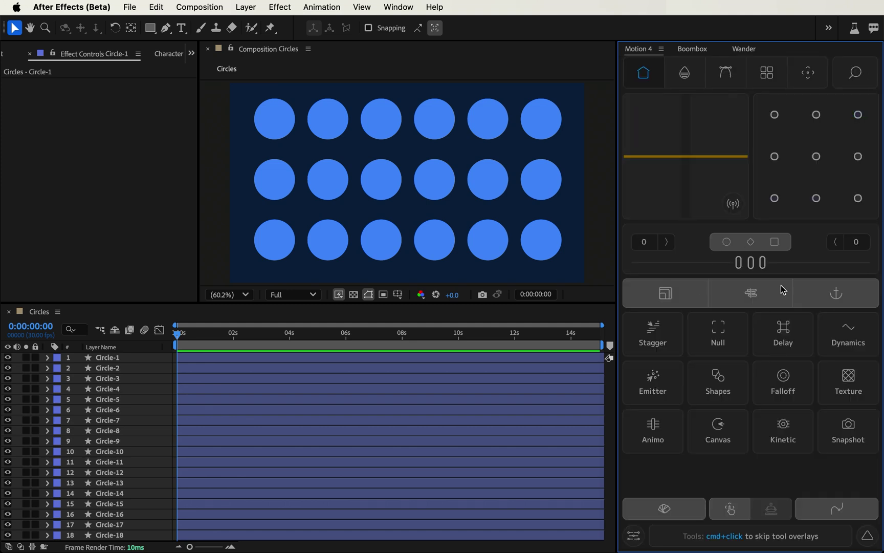
Open the Stagger tool with its type set to Layer and select all the circles in the composition.
click(658, 341)
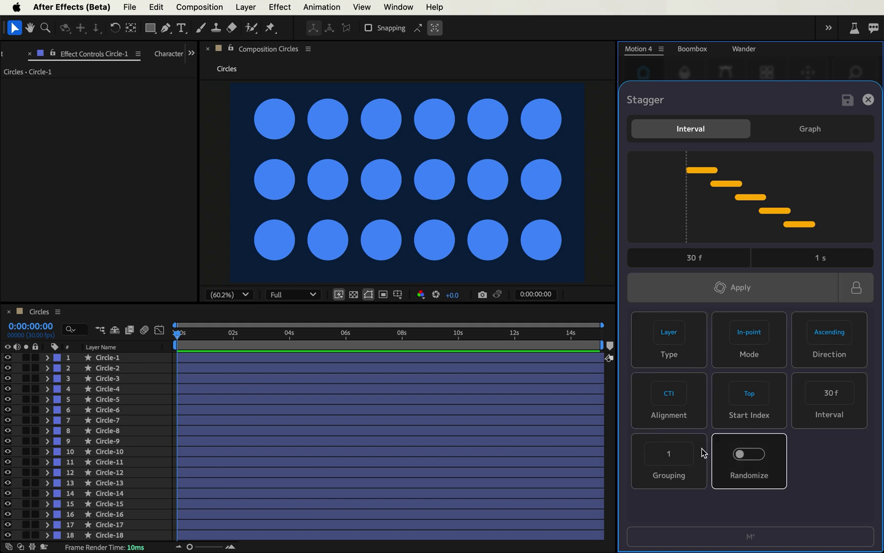
click(671, 359)
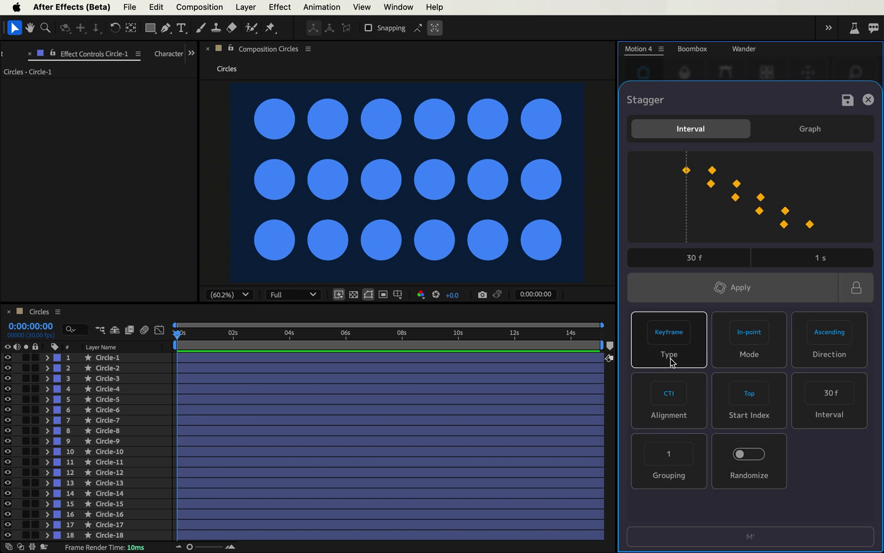
click(671, 359)
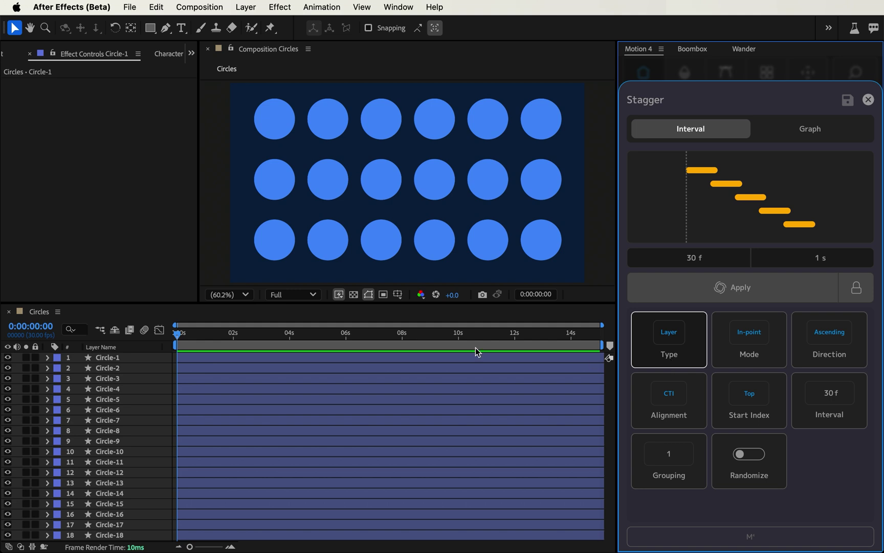
drag(235, 108, 545, 252)
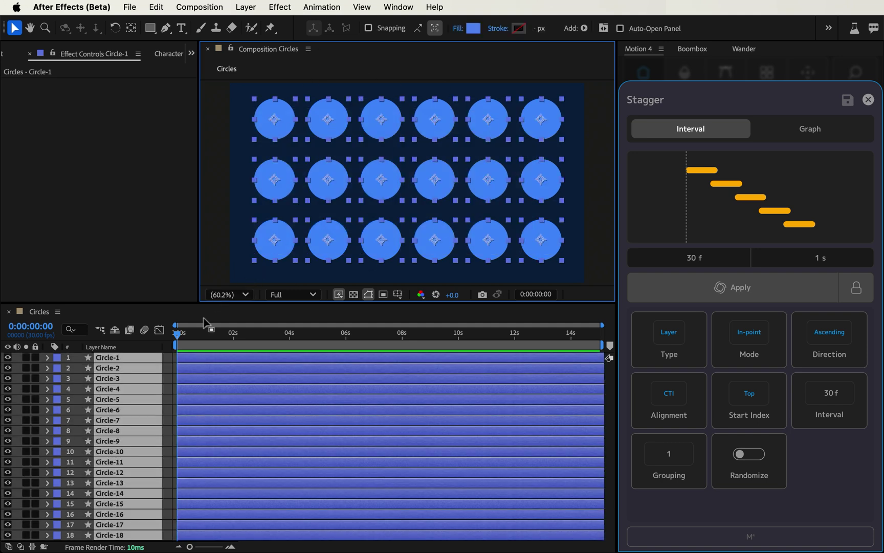
Try a 30-frame interval stagger on the full-length circle layers from the composition start, and undo it.
drag(185, 345, 169, 381)
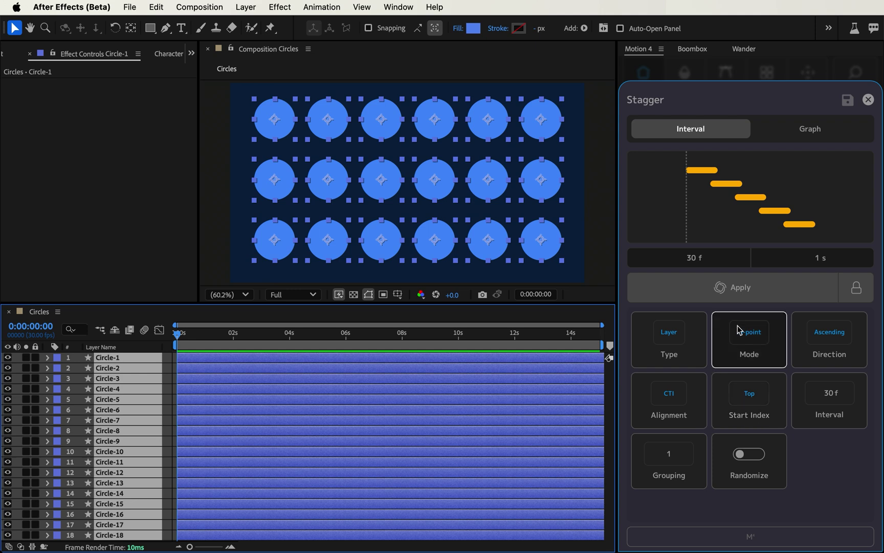
click(736, 291)
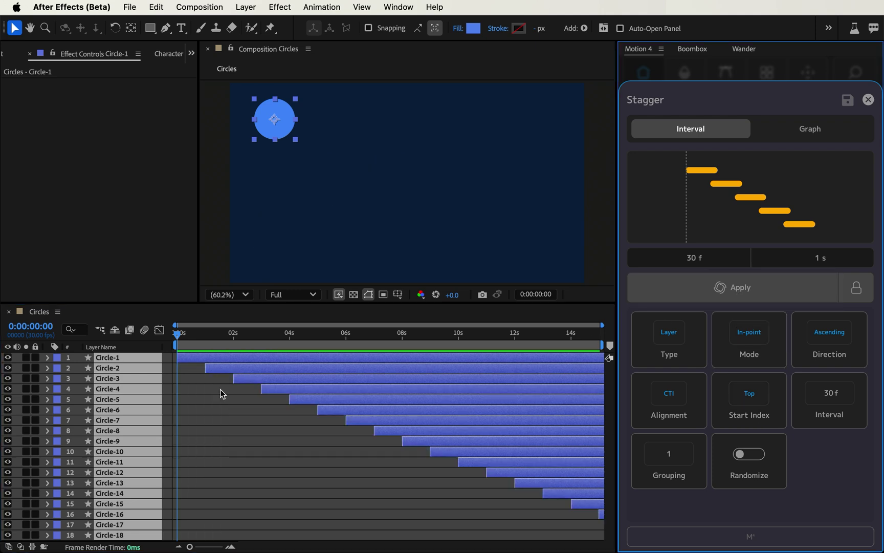
drag(193, 341, 144, 414)
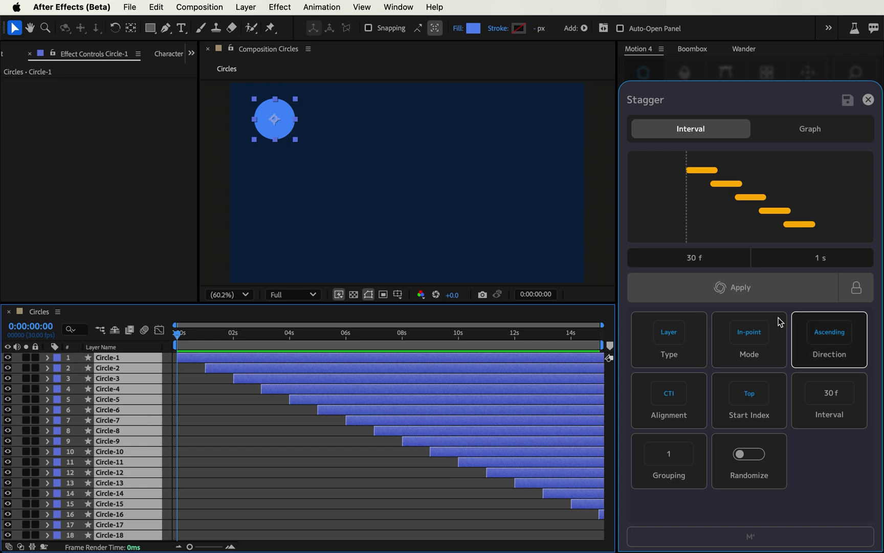
key(super+z)
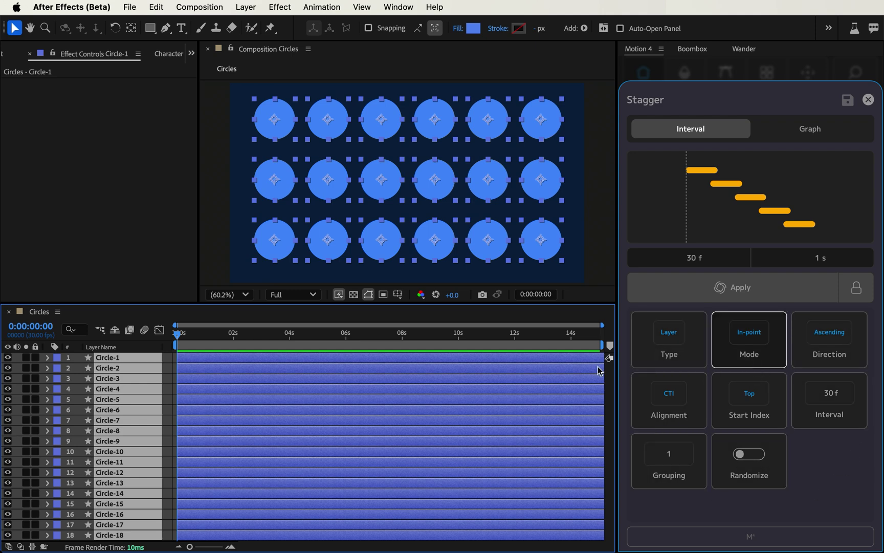
Trim the end of all selected circle layers to 0:00:01:29.
drag(226, 339, 232, 338)
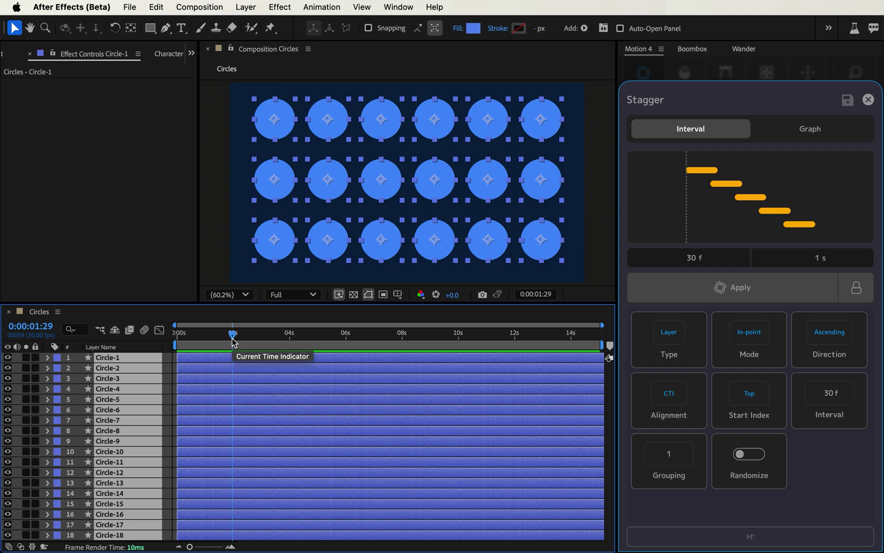
key(alt+bracketright)
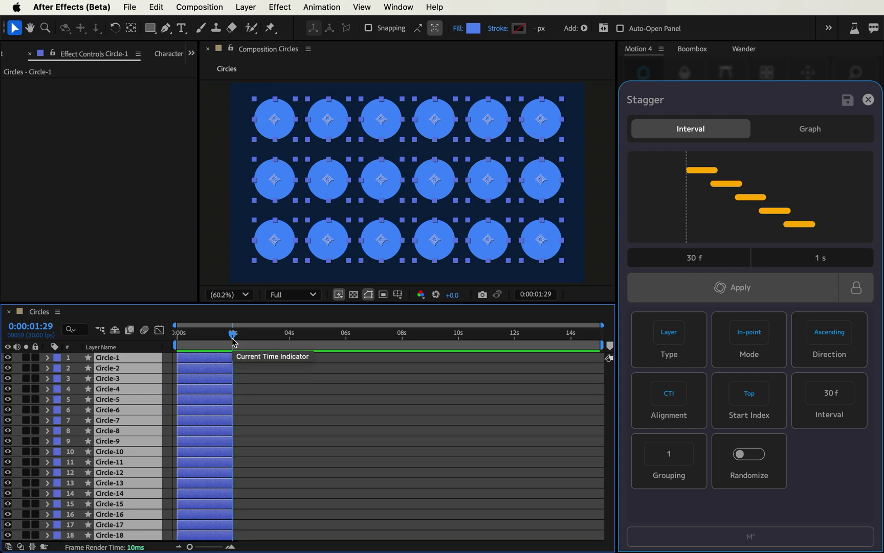
drag(233, 339, 216, 339)
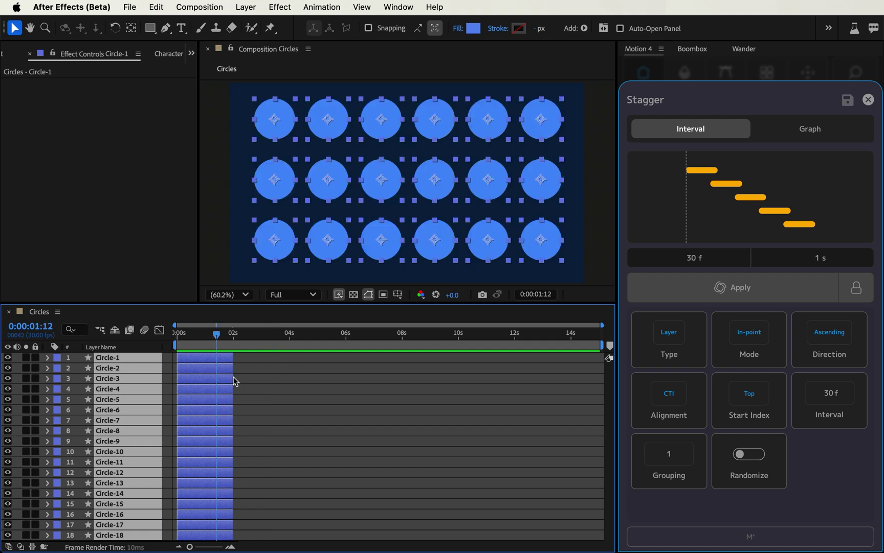
key(super+z)
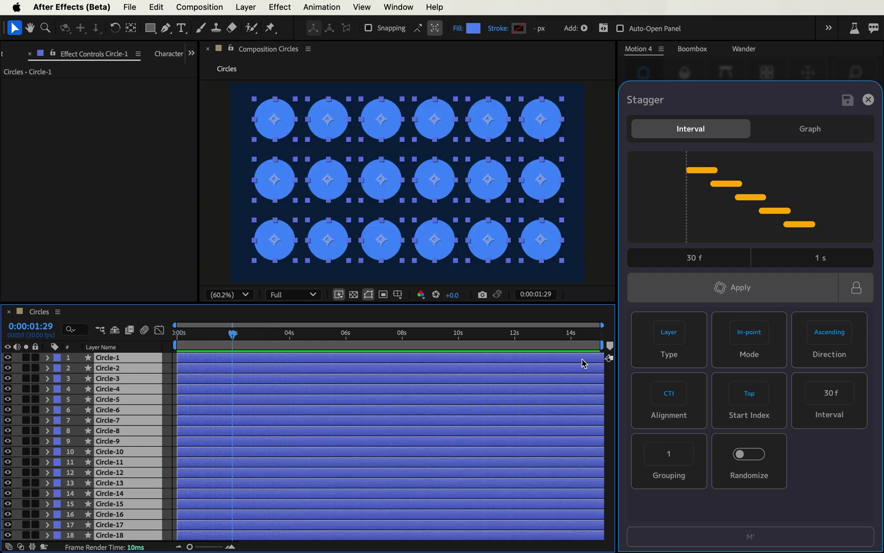
key(alt+bracketright)
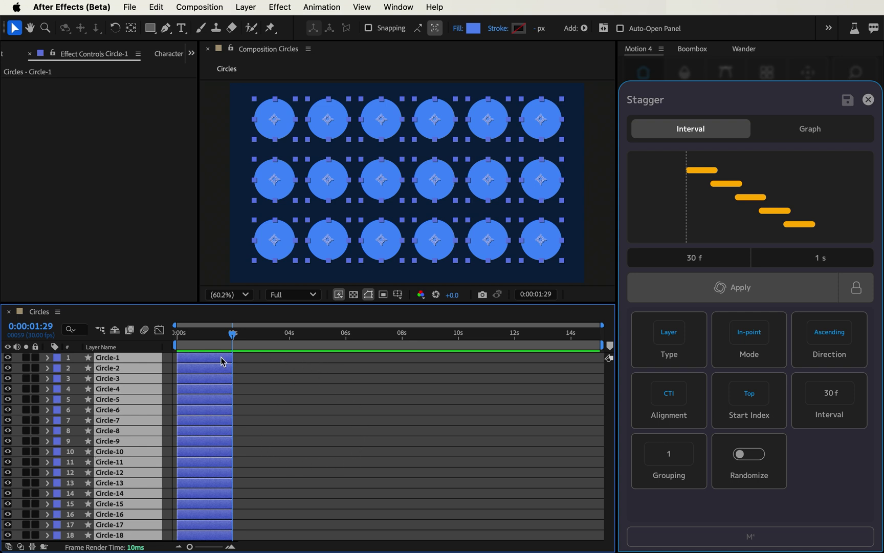
Try the 30-frame stagger aligned to the CTI at 0:00:01:29 on the trimmed layers, and undo it.
click(707, 289)
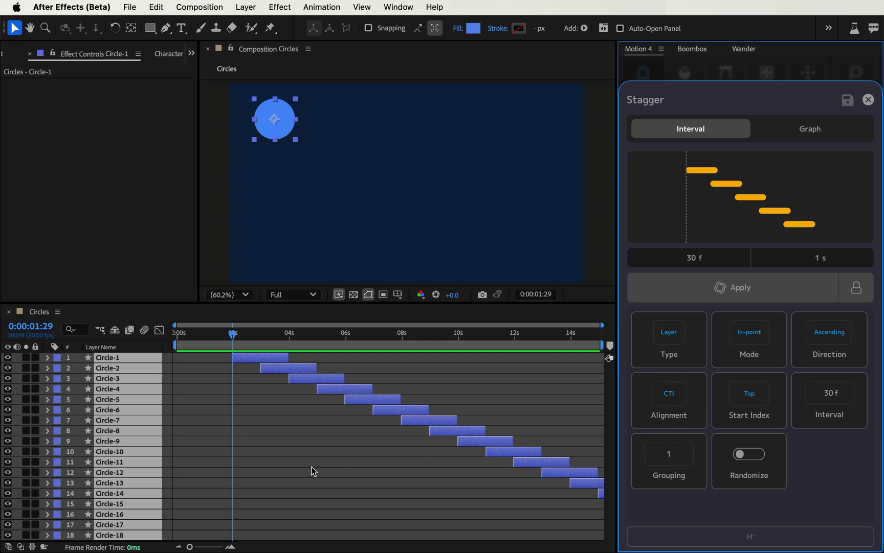
key(super+z)
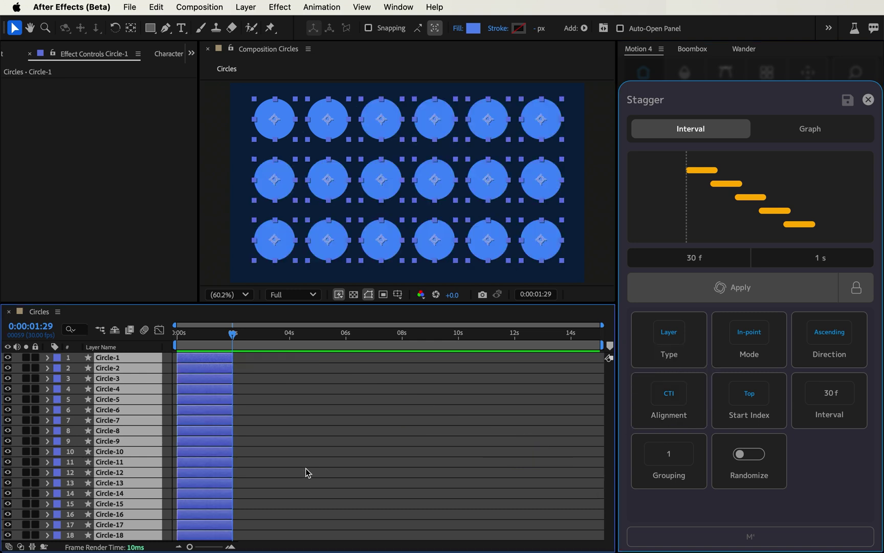
Set the stagger alignment to Layer and apply the 30-frame interval with the current time at 0:00:10:00.
click(679, 423)
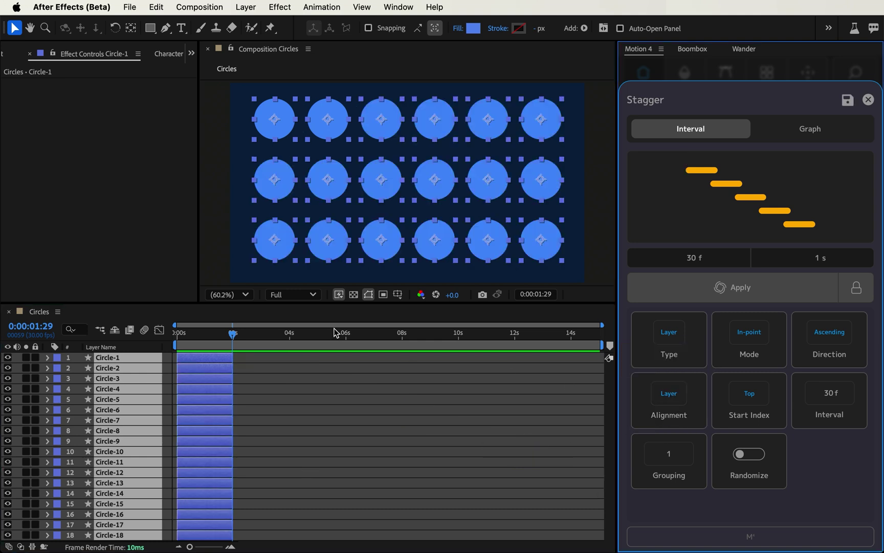
drag(270, 333, 459, 346)
click(745, 289)
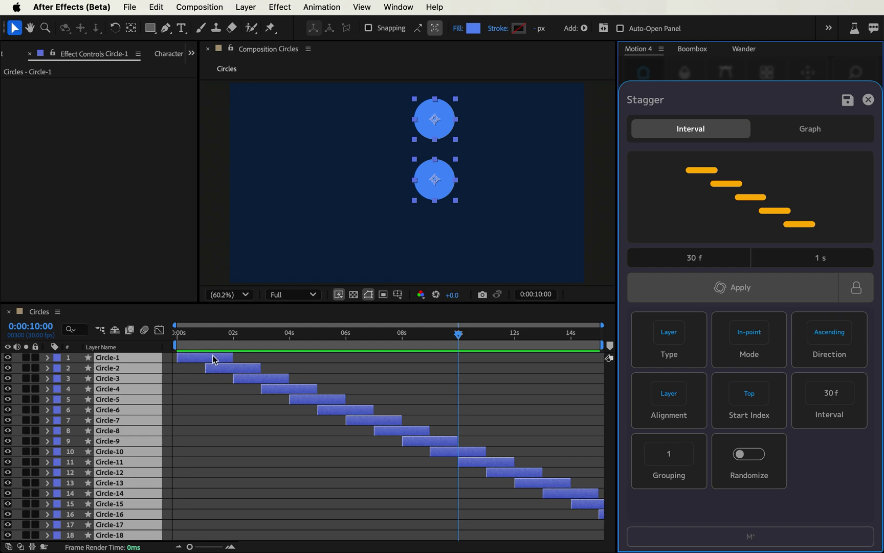
Scrub through the staggered circle layers and preview the sequence from the start of the composition.
click(36, 367)
drag(510, 338, 287, 383)
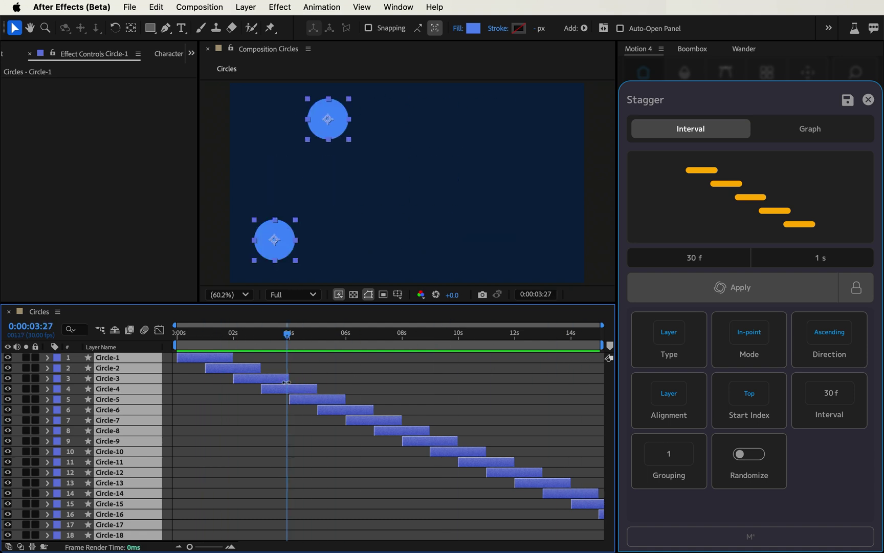
click(664, 421)
click(664, 422)
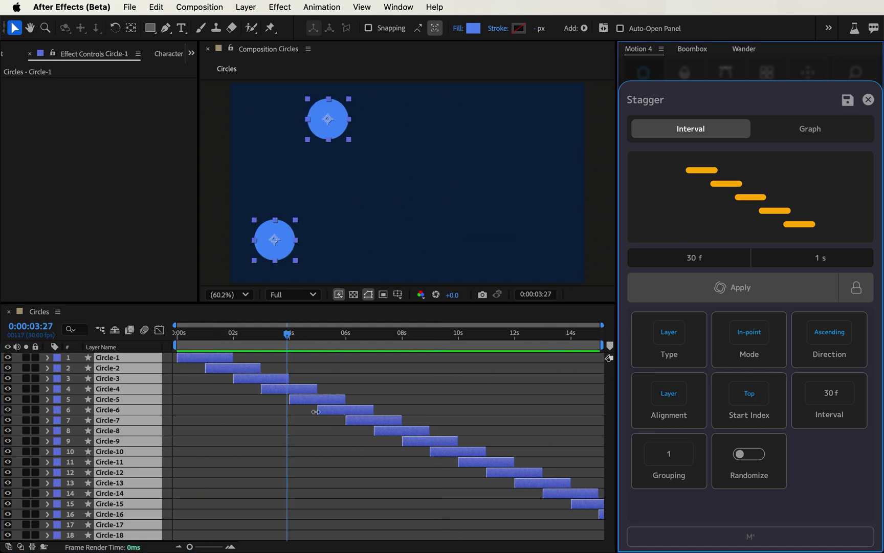
click(228, 336)
drag(228, 337, 118, 337)
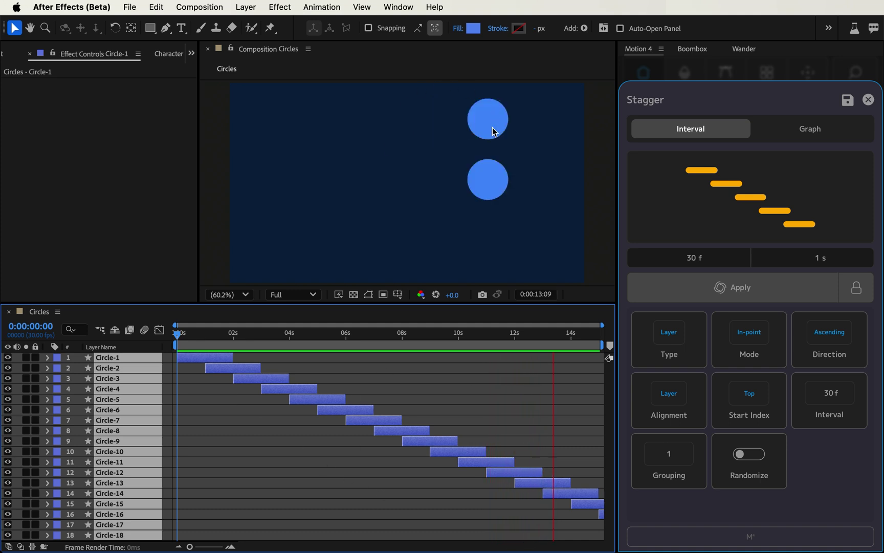
key(space)
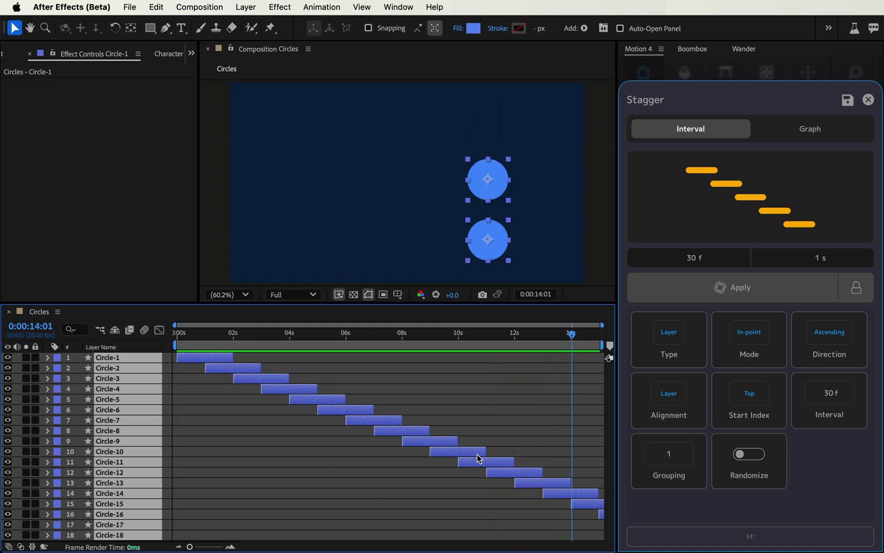
Undo the applied stagger and turn on automatic application of the Stagger settings.
key(super+z)
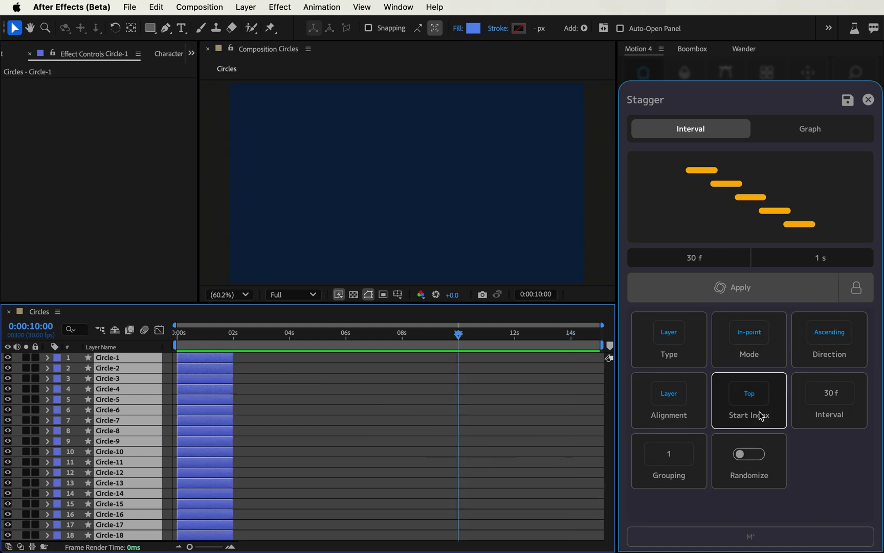
click(856, 291)
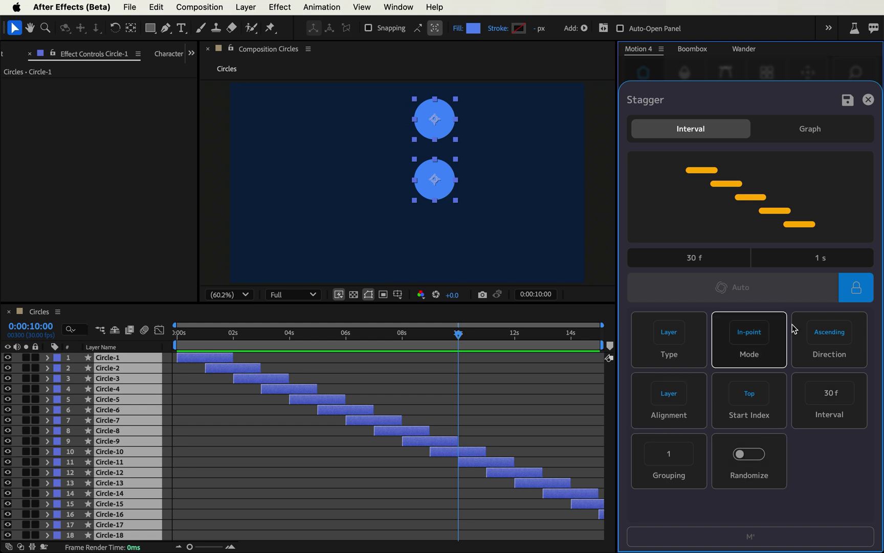
Set the stagger interval between the circle layers to 10 frames.
click(830, 419)
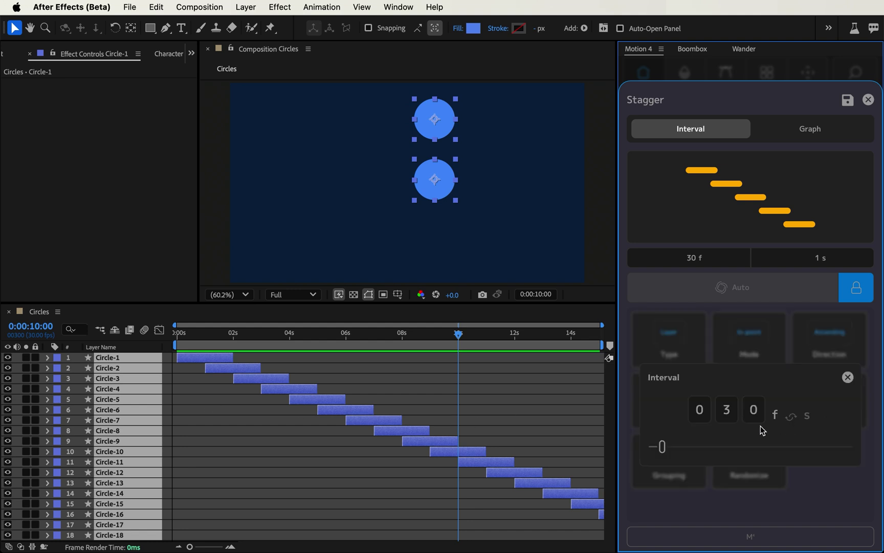
click(727, 431)
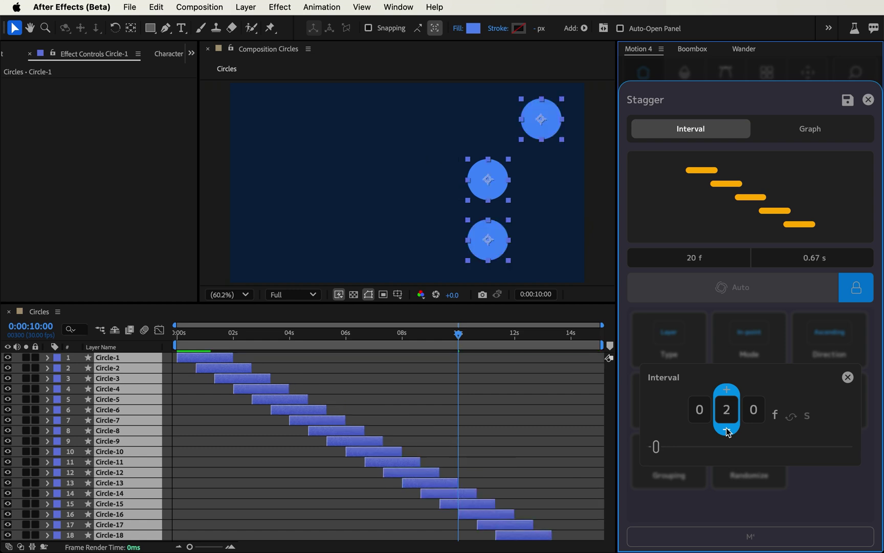
click(727, 431)
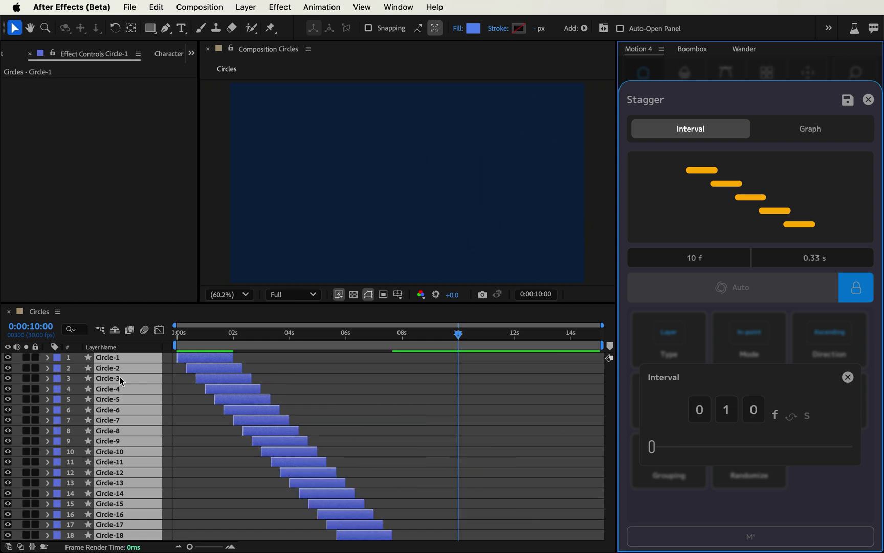
Preview the 10-frame stagger from the start of the composition and stop playback.
click(190, 348)
key(Home)
key(space)
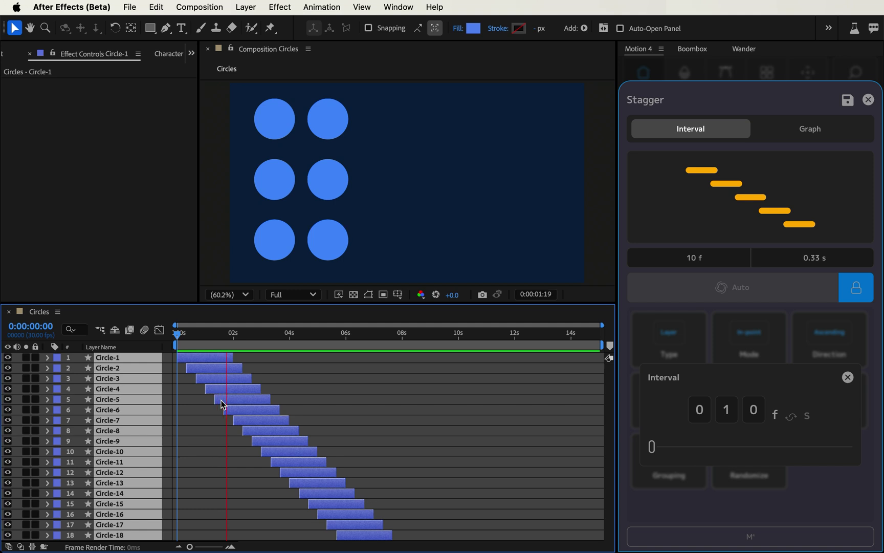
key(space)
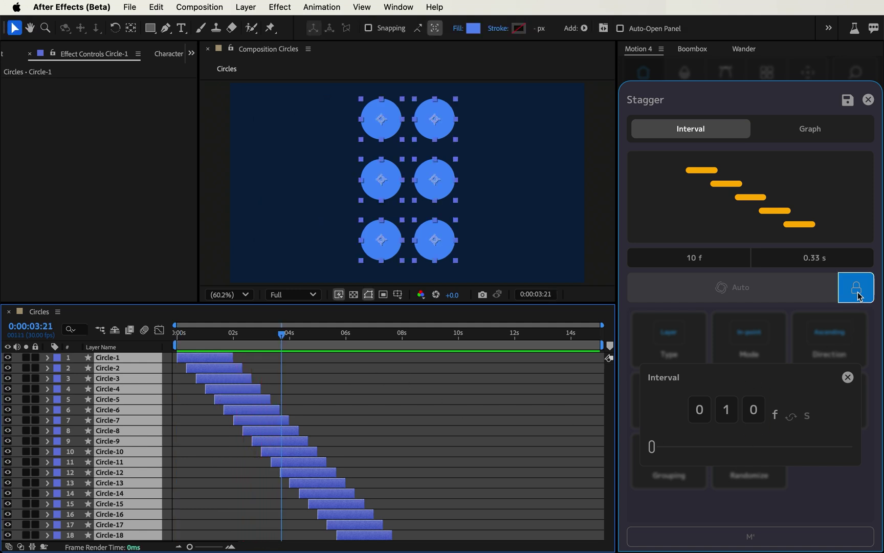
Set the stagger interval to 1 frame and return the playhead to the start of the composition.
click(727, 431)
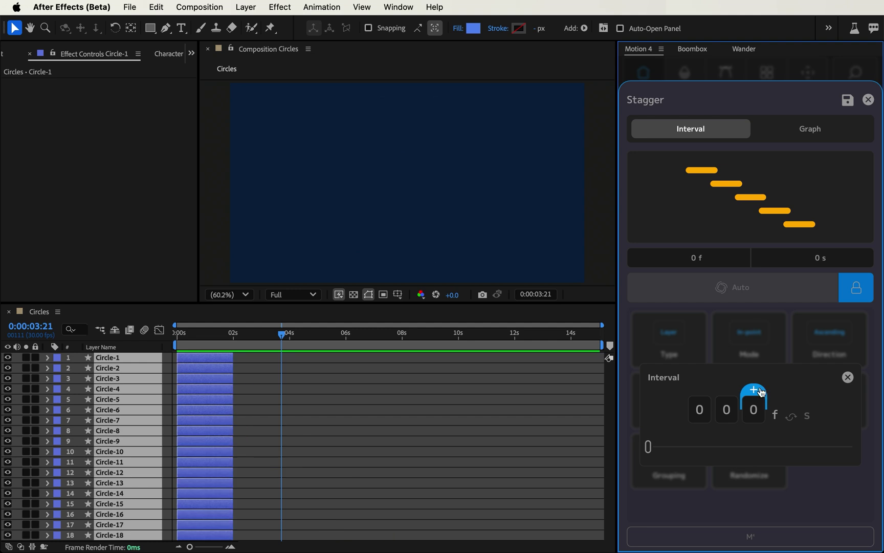
click(755, 391)
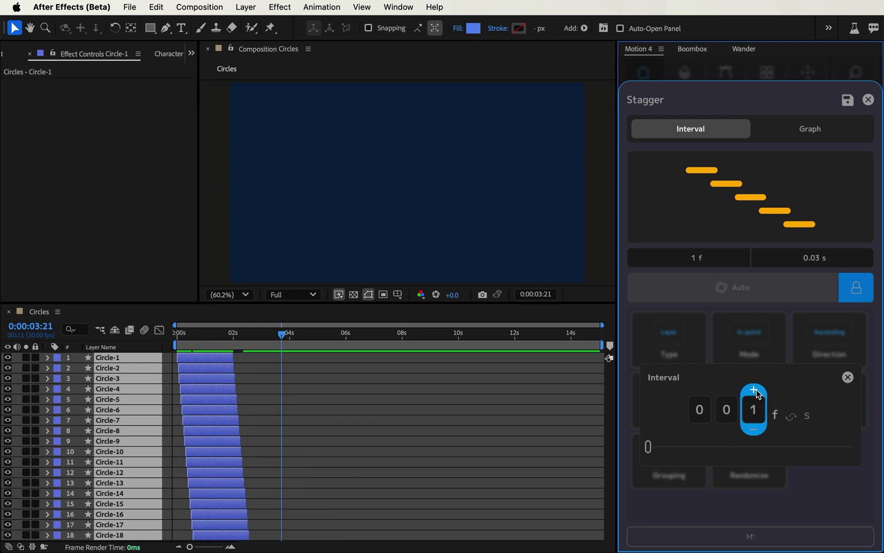
click(63, 341)
key(Home)
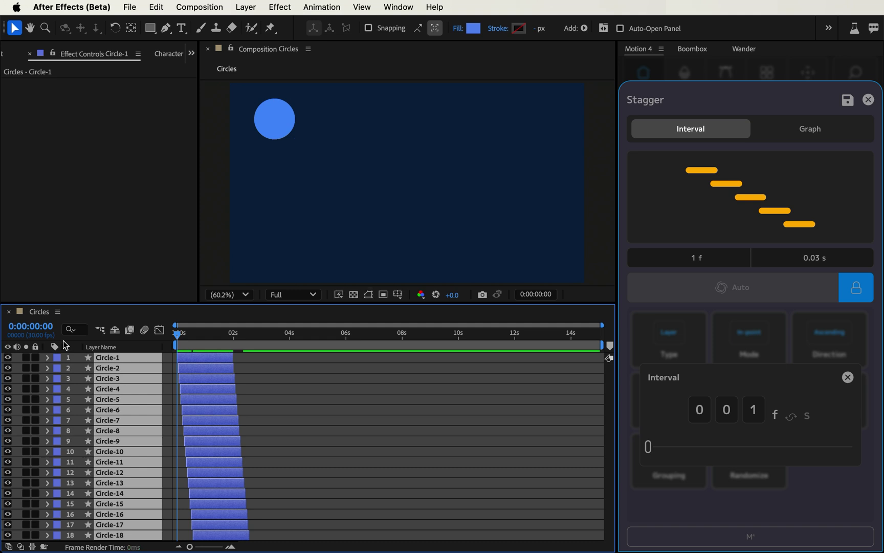
Preview the 1-frame stagger of the circle layers and raise the stagger interval to 32 frames.
key(space)
key(space)
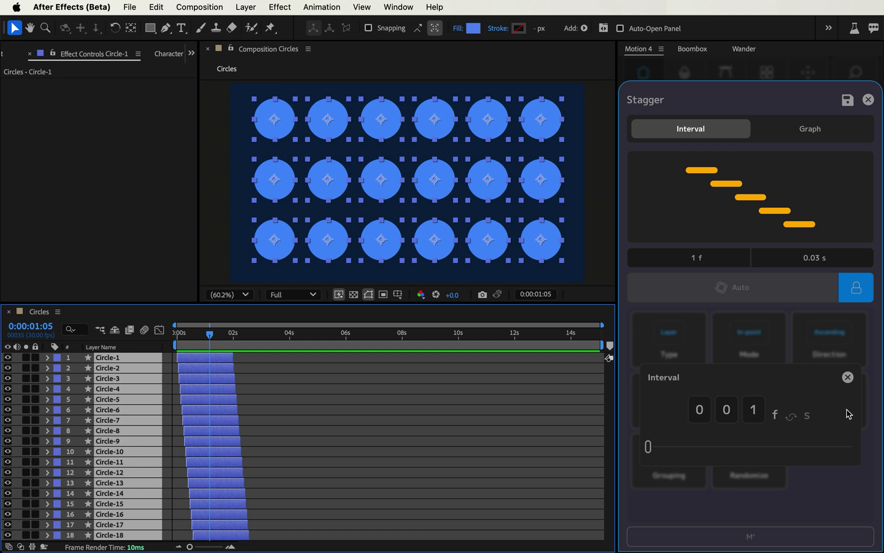
click(759, 395)
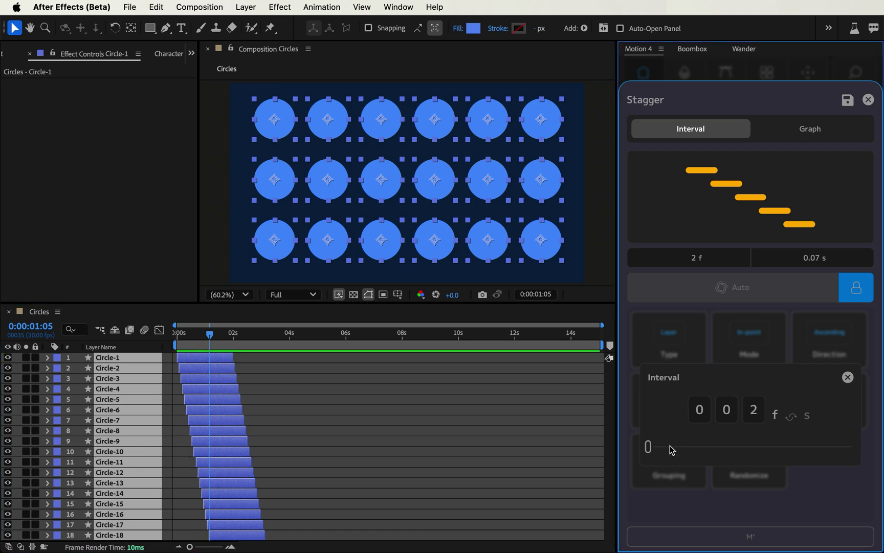
mouse_move(649, 448)
mouse_down()
mouse_move(726, 449)
mouse_move(661, 448)
mouse_up()
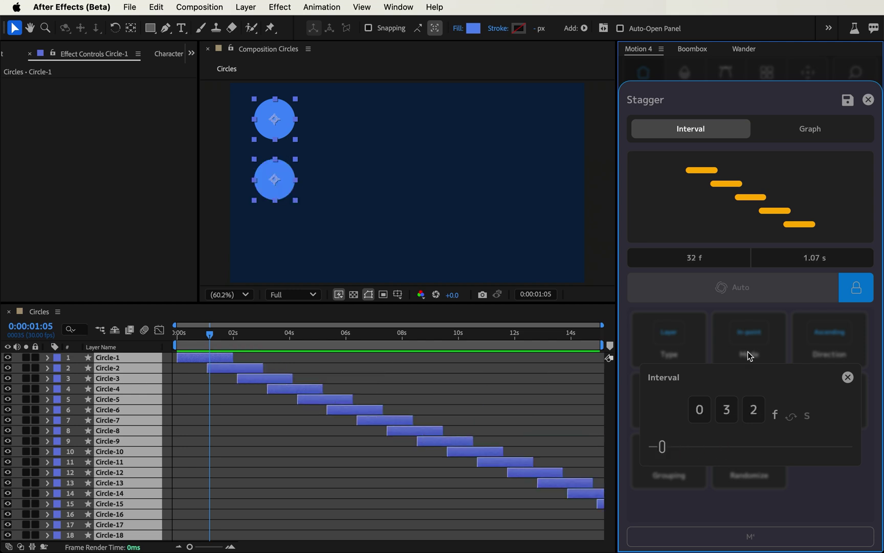
click(754, 349)
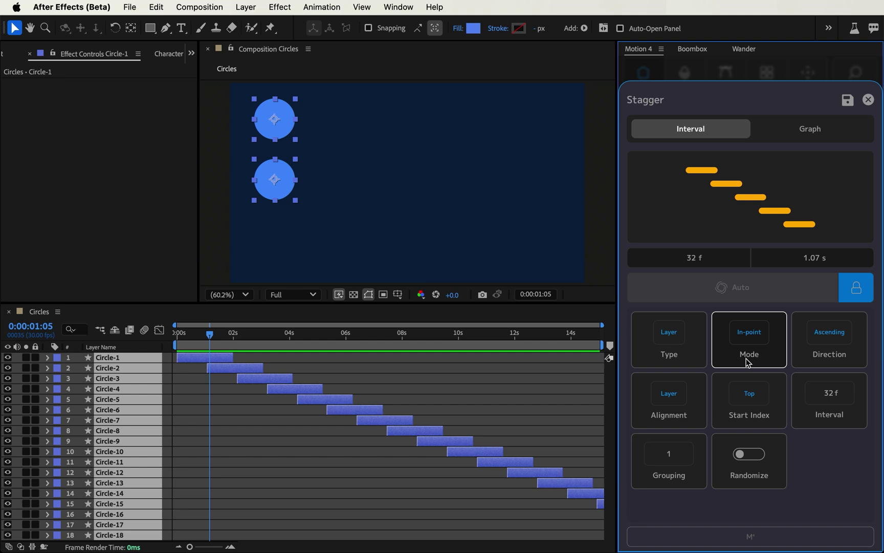
Switch the stagger mode to Out-point and set the overlap between the circle layers to 9 frames.
click(748, 361)
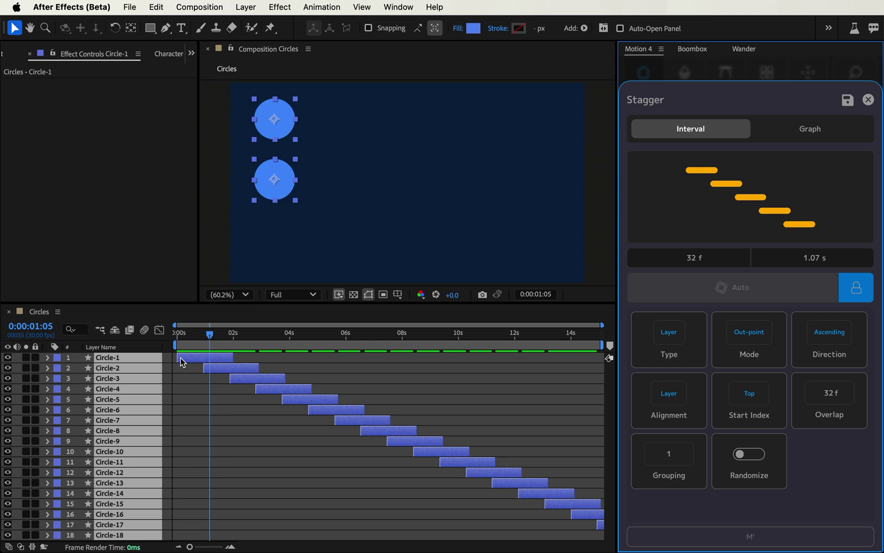
click(839, 424)
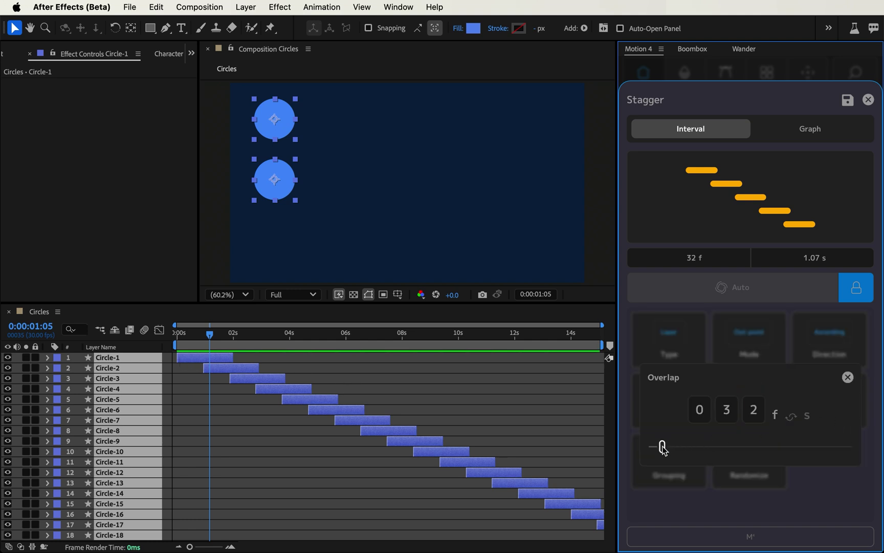
mouse_move(664, 448)
mouse_down()
mouse_move(689, 449)
mouse_move(664, 451)
mouse_up()
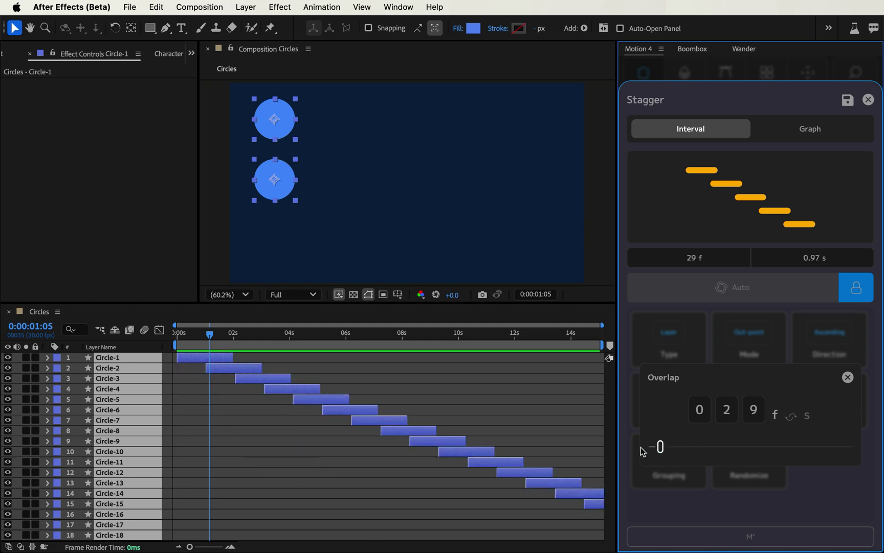
click(727, 429)
click(727, 429)
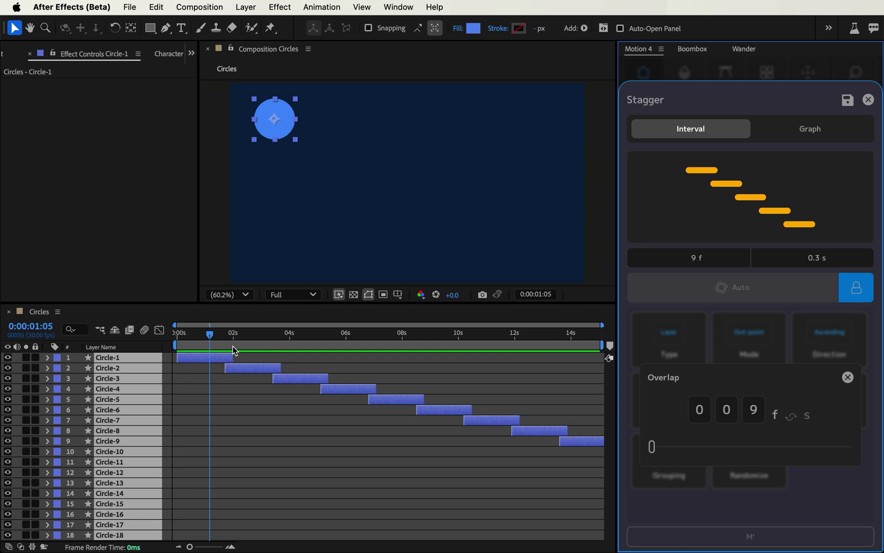
Return the playhead to the start of the composition and preview the Out-point stagger.
click(219, 341)
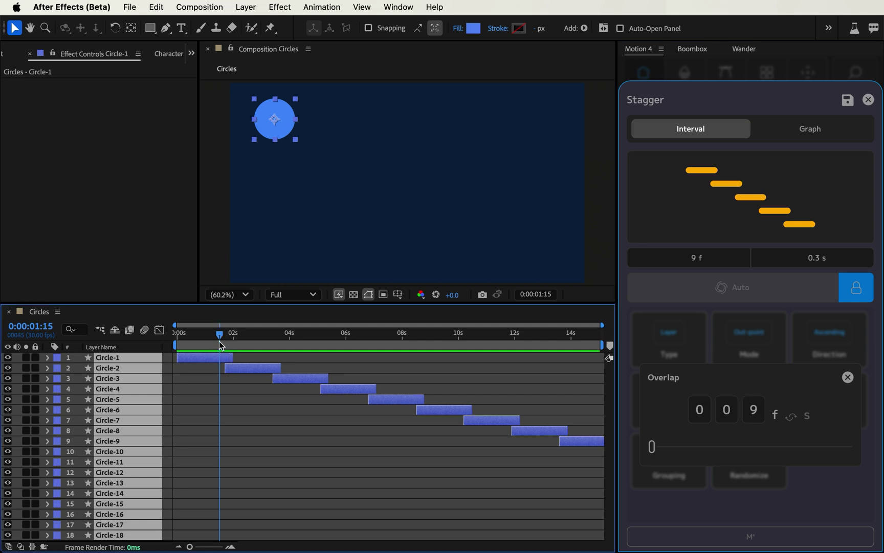
key(Home)
key(super+shift+a)
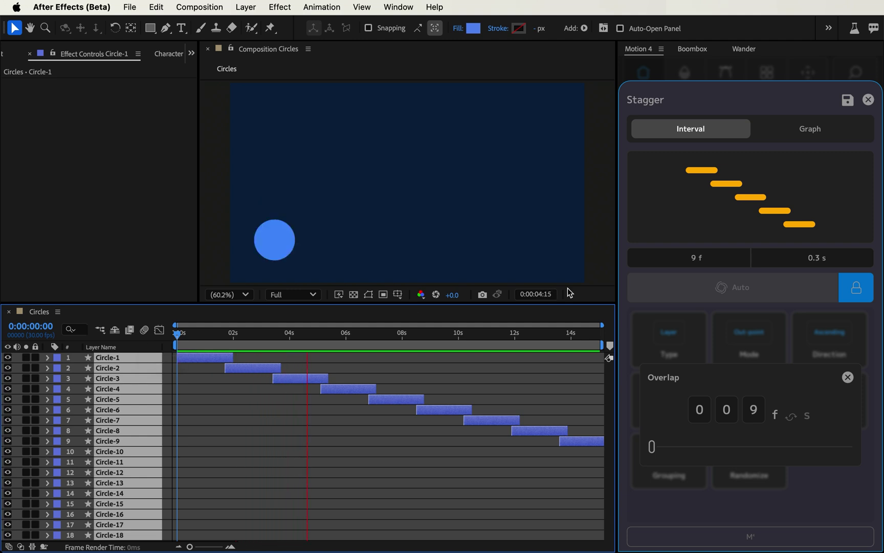
Switch the stagger mode back to In-point and set the direction to Descending.
click(750, 353)
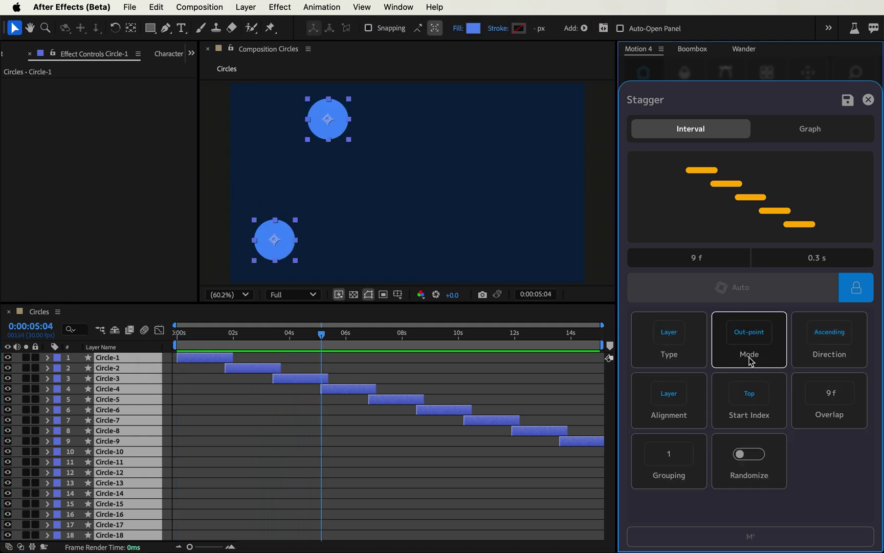
click(751, 361)
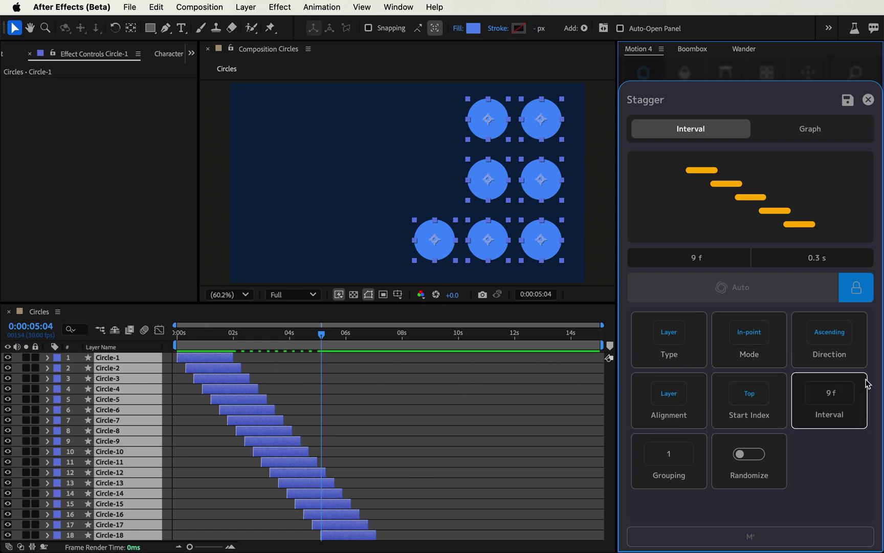
click(830, 358)
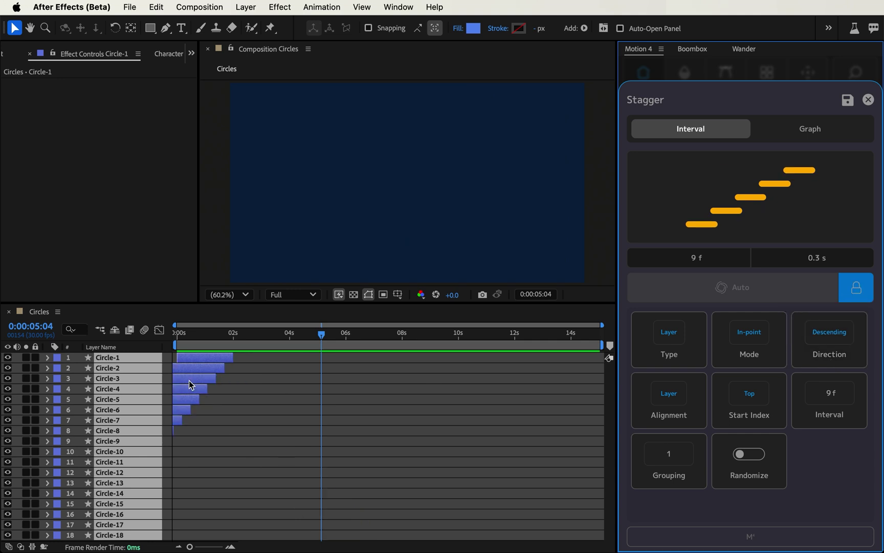
Move the staggered layers later so Circle-1 starts at about 7 s, and set the stagger direction to Ascending.
drag(204, 359, 412, 398)
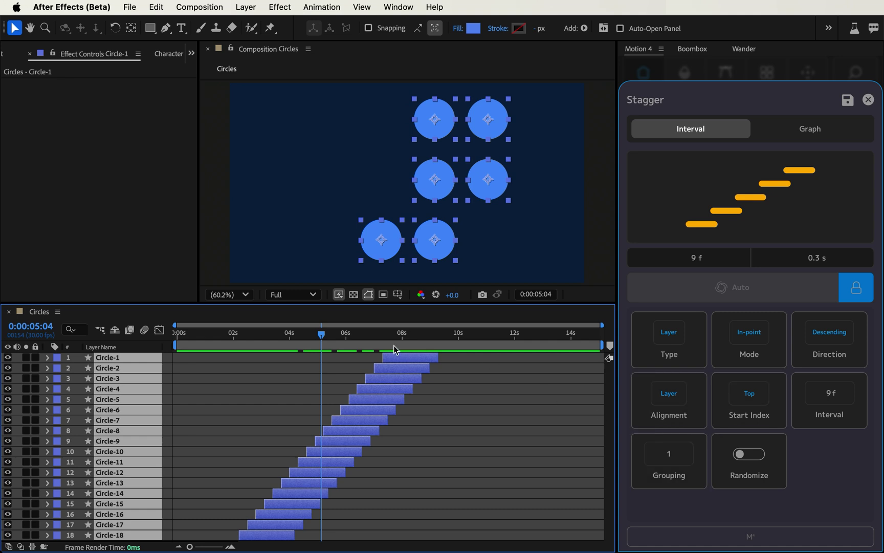
click(827, 356)
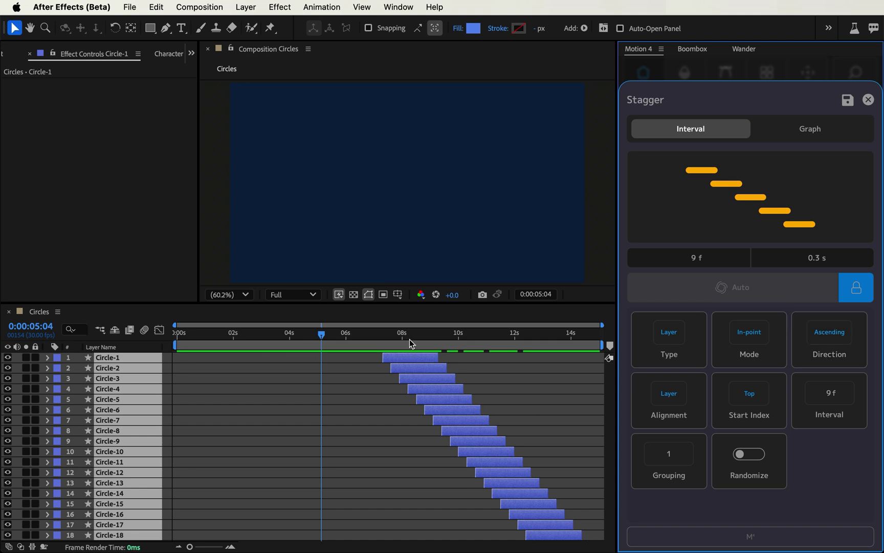
Set the stagger alignment to CTI and realign the circle layers with the playhead at the start of the composition.
click(672, 417)
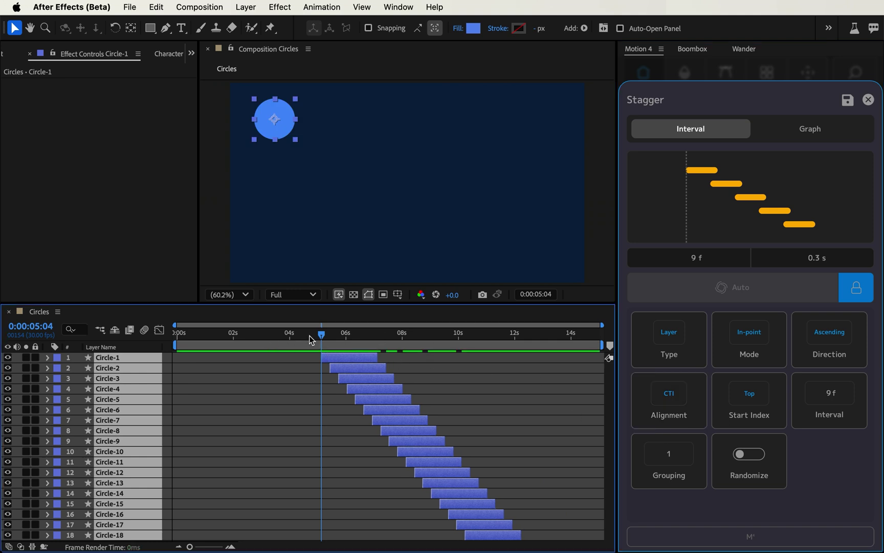
drag(309, 333, 81, 343)
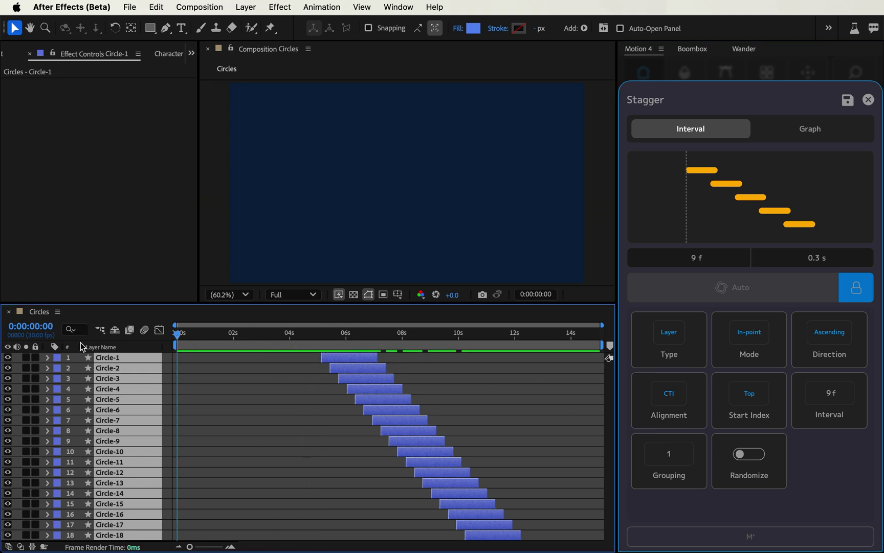
click(673, 418)
click(673, 419)
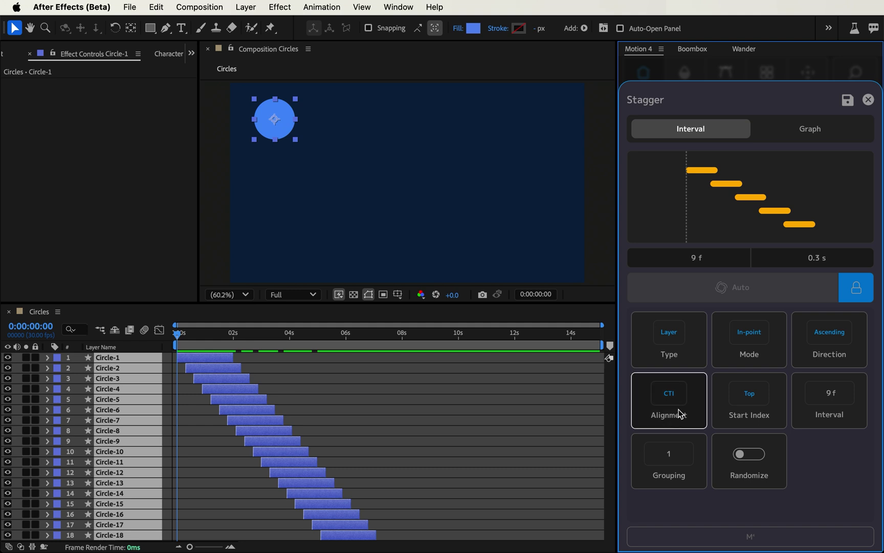
Set the stagger's start index to Bottom and its direction to Descending, and preview the reversed order.
click(736, 422)
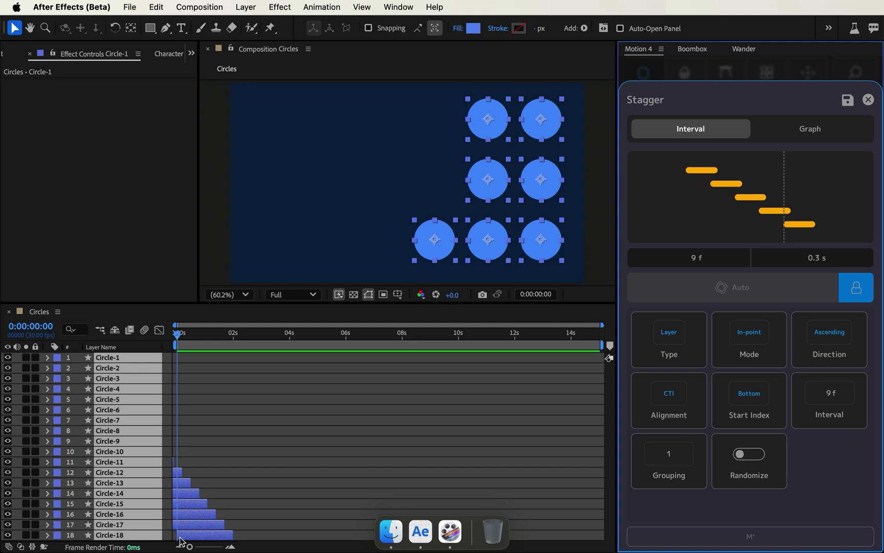
click(829, 355)
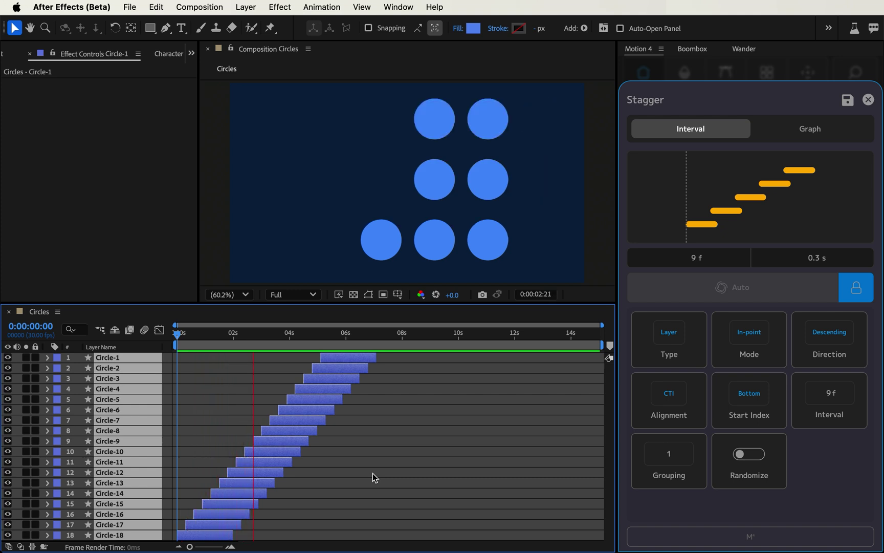
key(space)
Set the stagger interval between the circle layers to 19 frames.
click(826, 423)
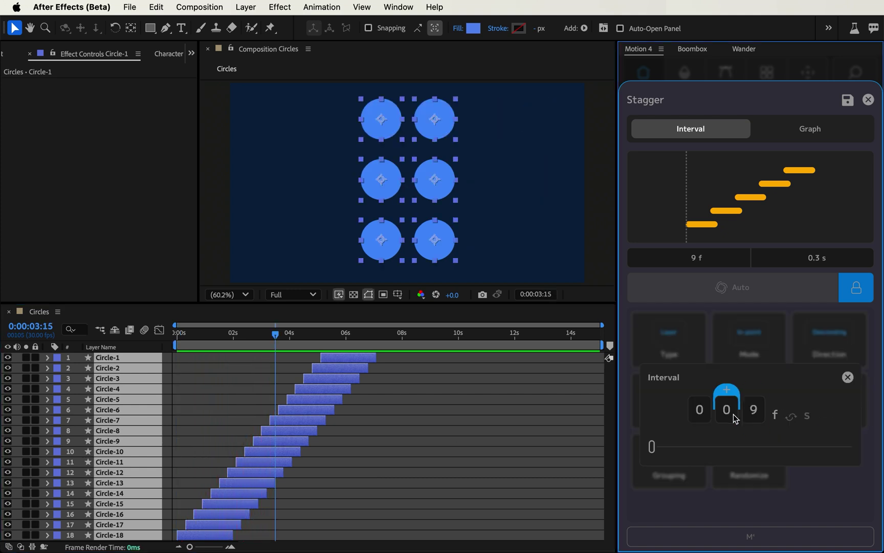
click(726, 390)
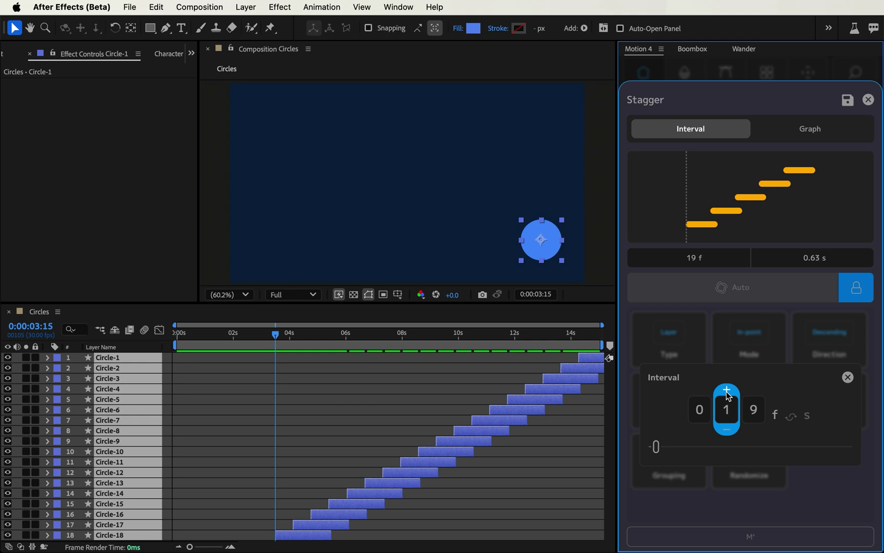
click(722, 341)
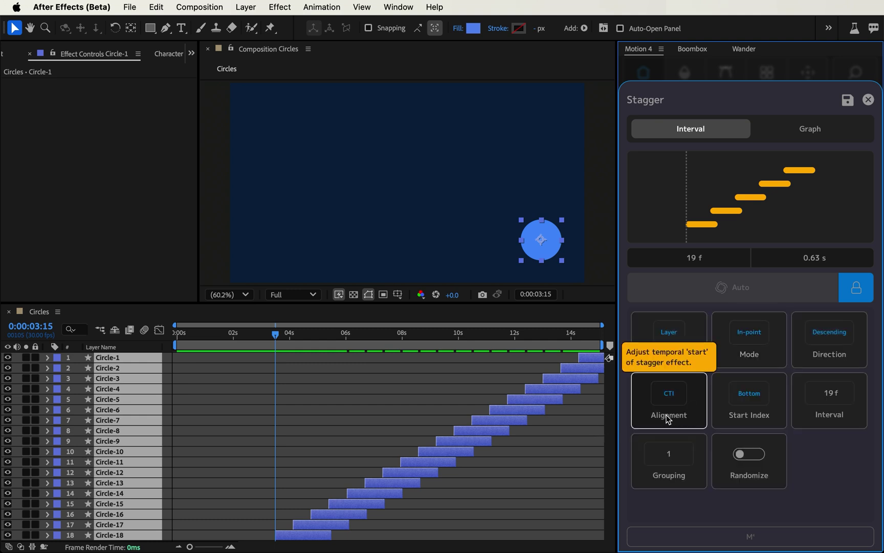
Align the stagger to the start of the composition, switch its alignment to Layer and preview the animation.
drag(322, 334, 62, 340)
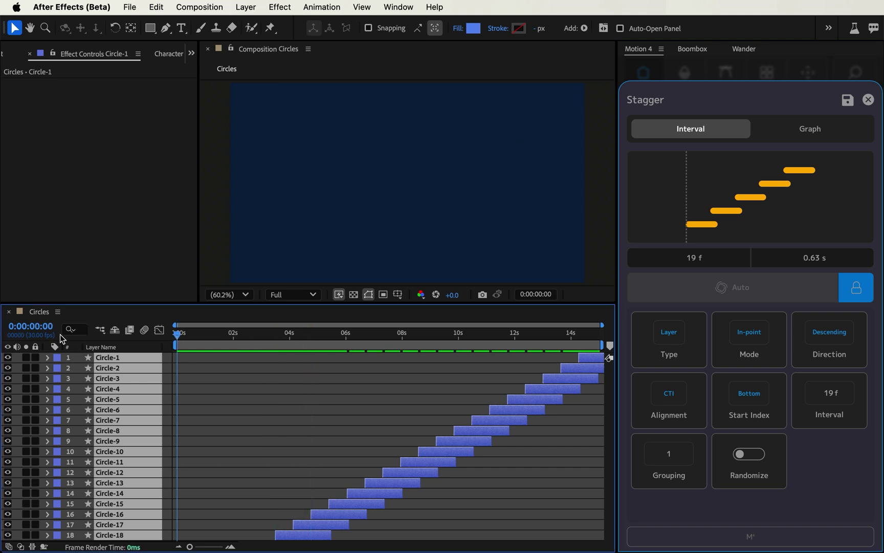
click(667, 417)
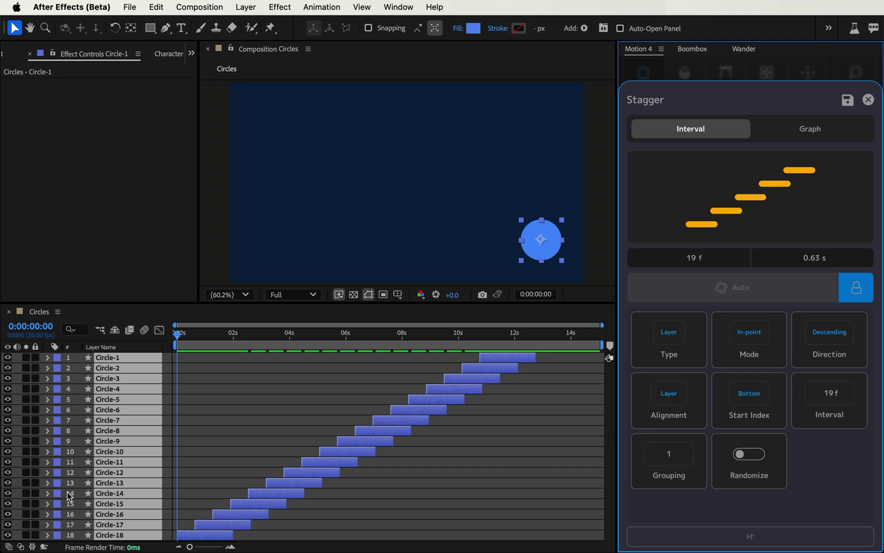
drag(195, 339, 23, 378)
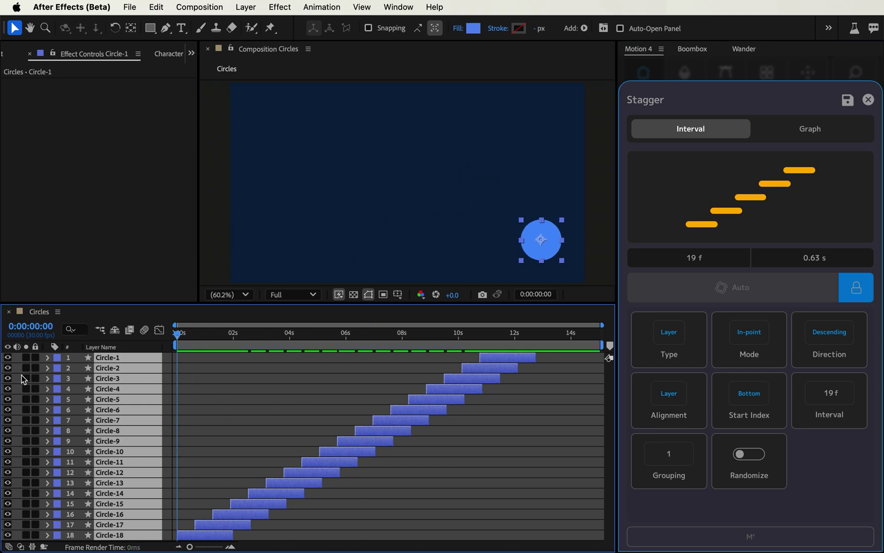
key(space)
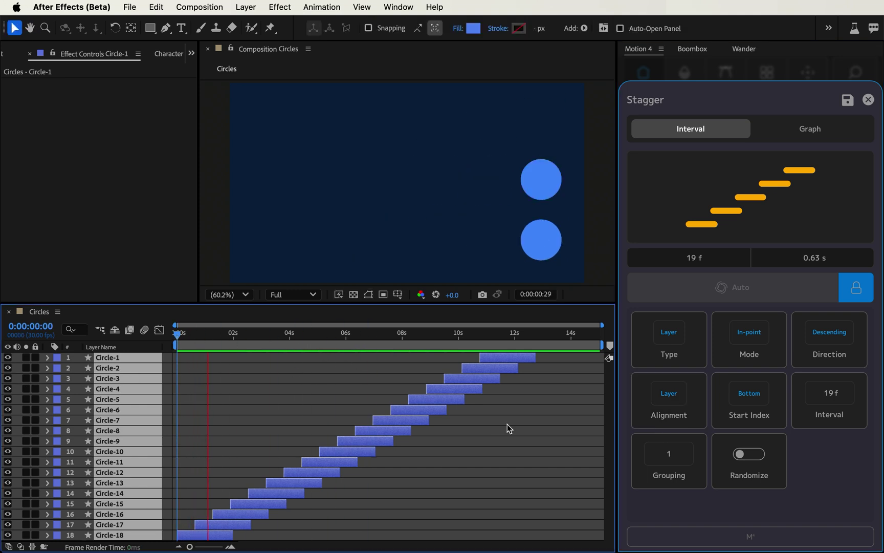
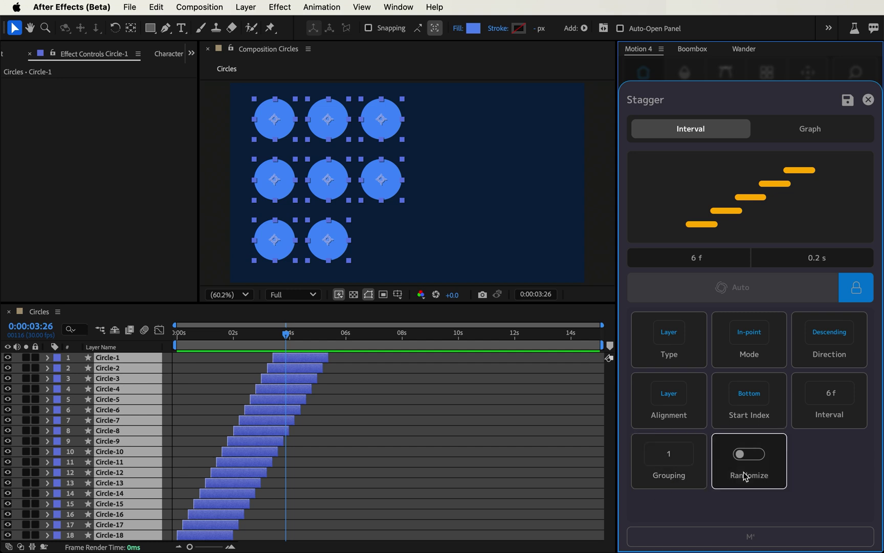
Set the stagger's start index to Top and its interval to 25 frames.
click(758, 420)
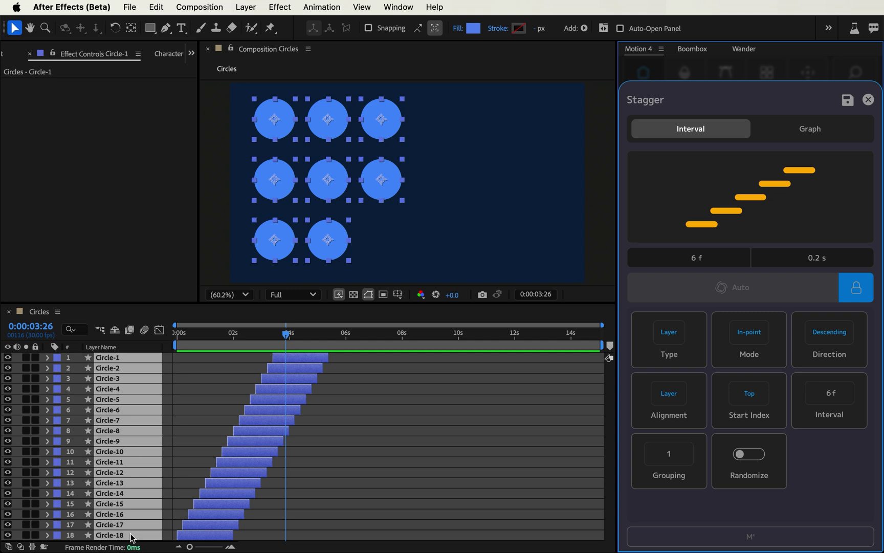
click(835, 417)
click(756, 391)
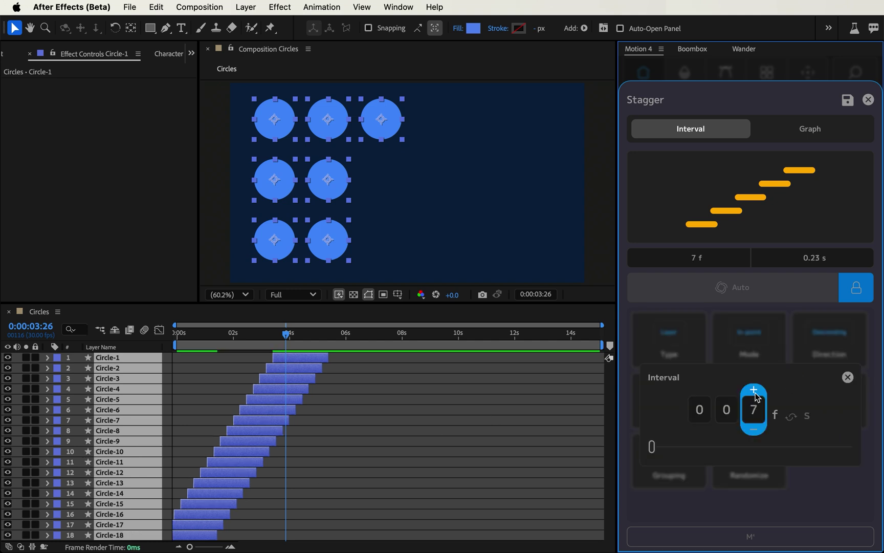
click(754, 429)
click(754, 429)
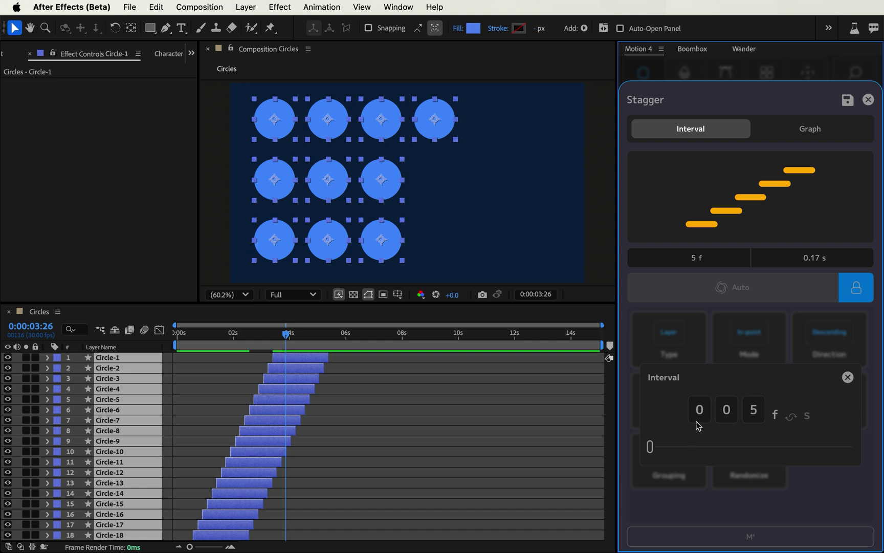
click(727, 391)
click(727, 392)
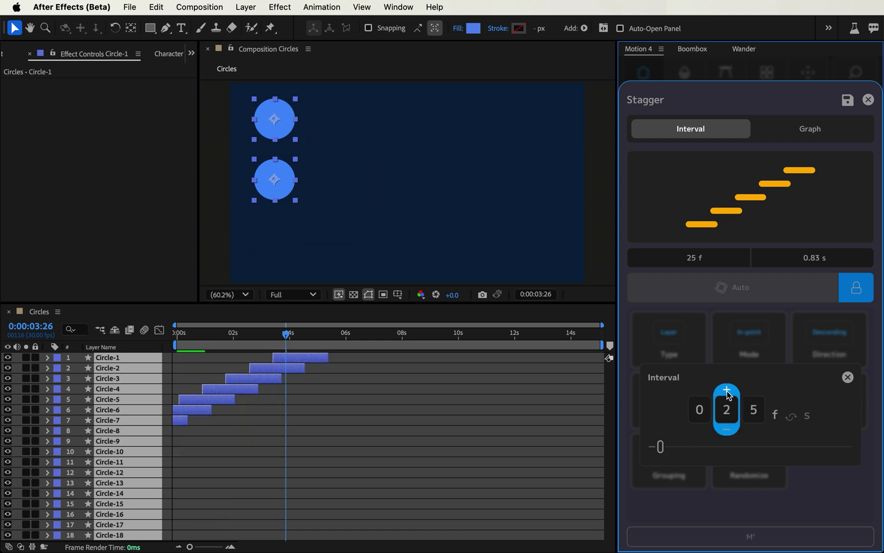
click(756, 355)
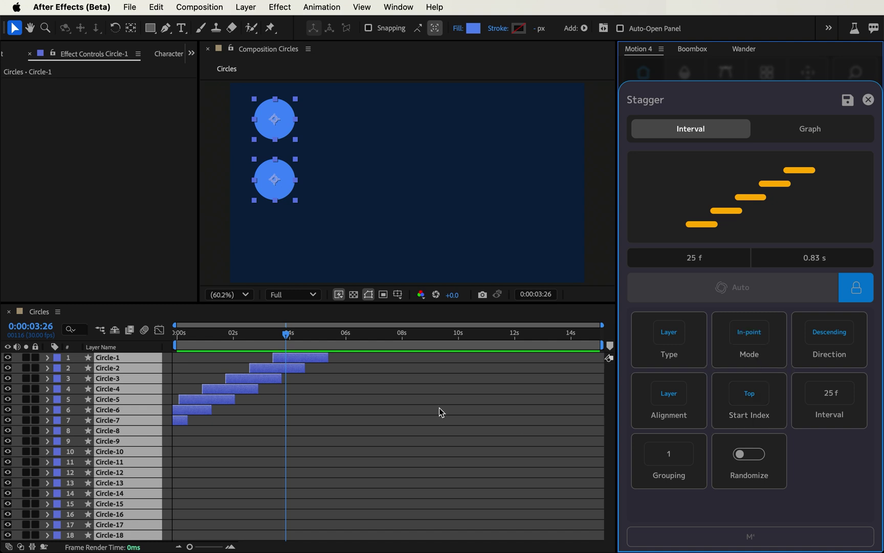
Set the 25-frame stagger's direction to Ascending and return the playhead to the start of the composition.
click(833, 358)
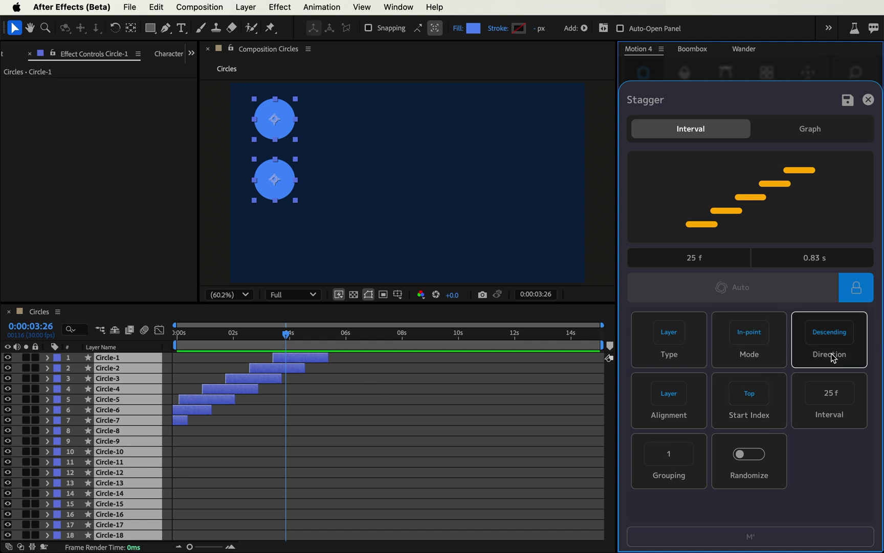
drag(256, 339, 118, 339)
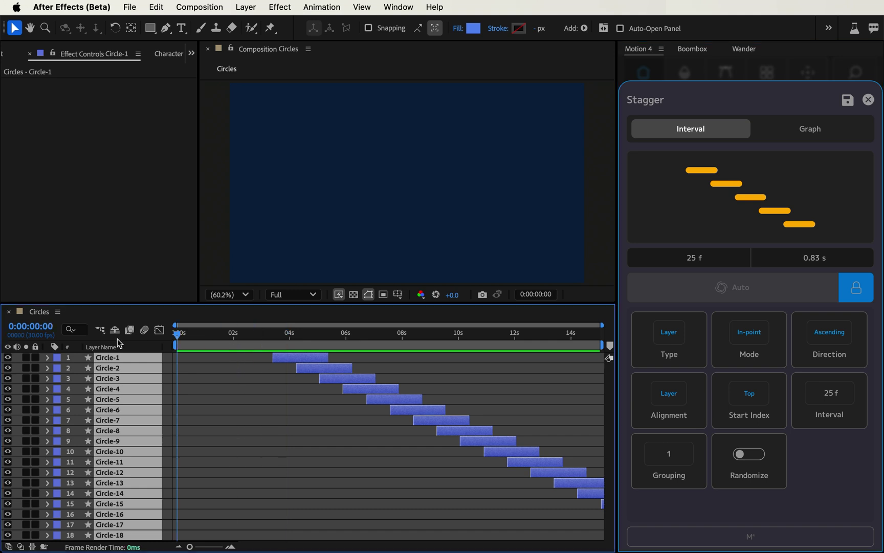
Align the 25-frame stagger to the start of the composition and switch its alignment back to Layer.
click(680, 421)
click(680, 421)
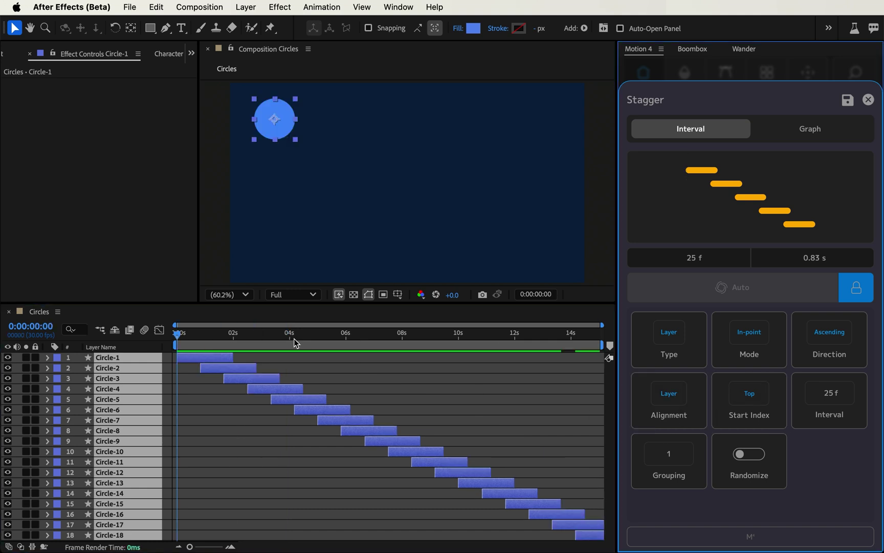
drag(295, 338, 173, 429)
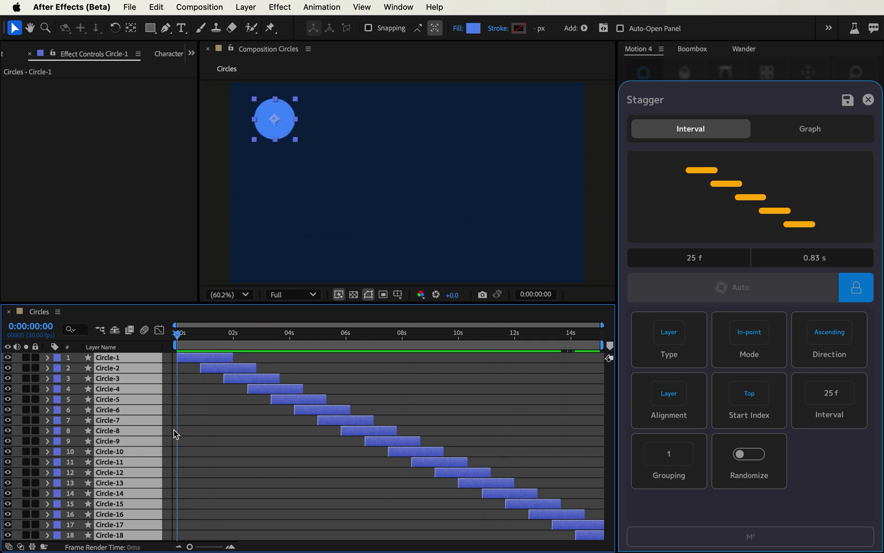
Try stagger intervals of 15 and 340 frames on the circle layers.
click(829, 417)
click(726, 429)
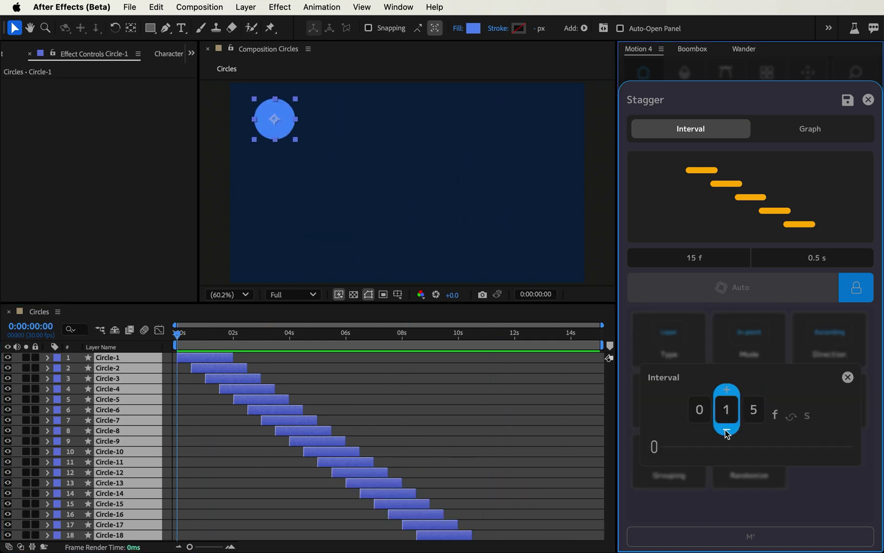
click(727, 429)
drag(674, 449, 715, 447)
drag(769, 446, 801, 446)
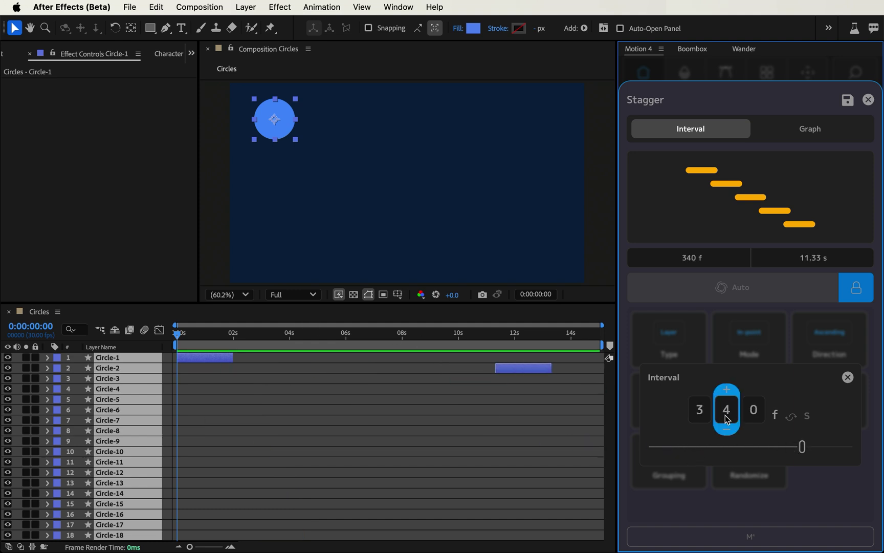
Set the stagger interval between the circle layers to 10 frames.
click(703, 428)
click(703, 428)
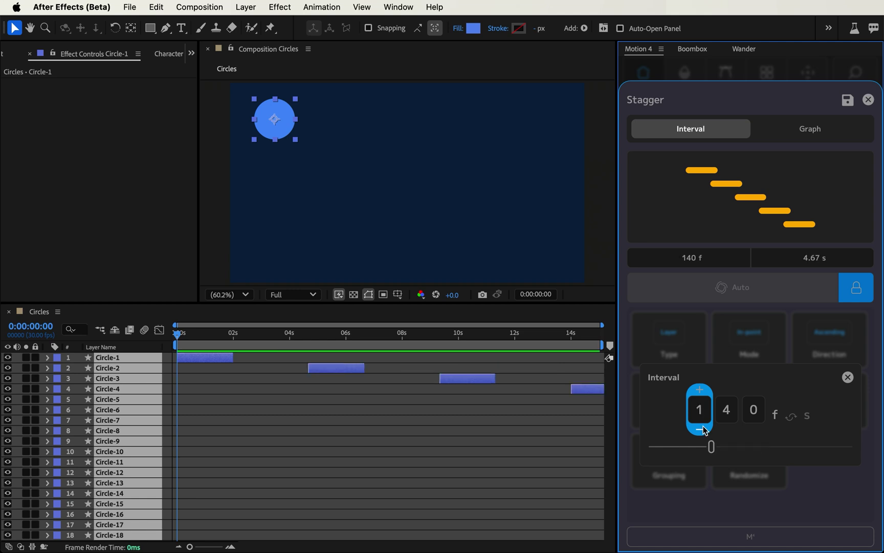
click(703, 427)
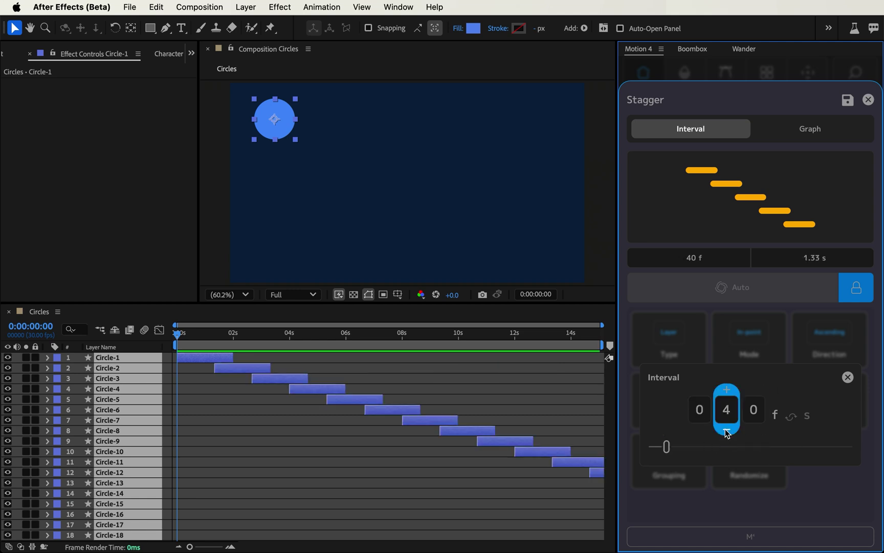
click(727, 433)
click(727, 432)
click(727, 432)
mouse_move(748, 404)
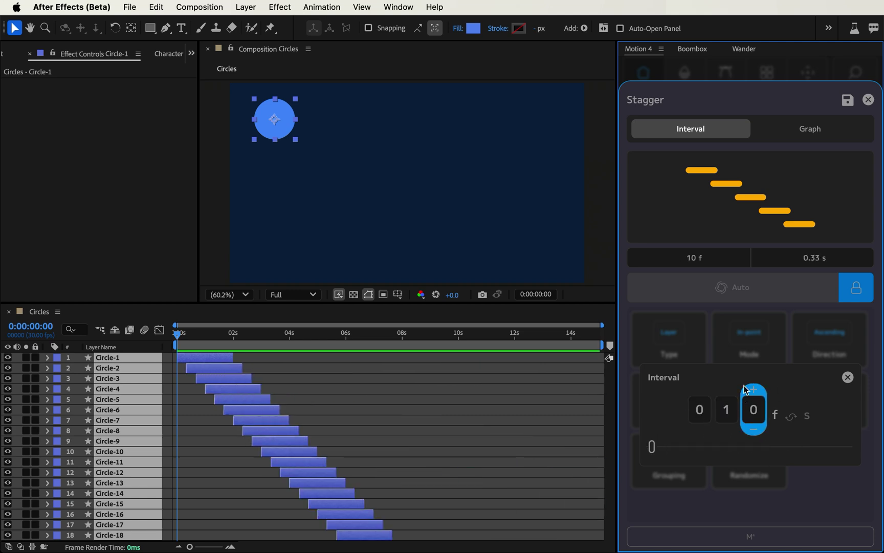
Switch the interval's units to seconds and back to frames, and close the interval settings.
click(791, 417)
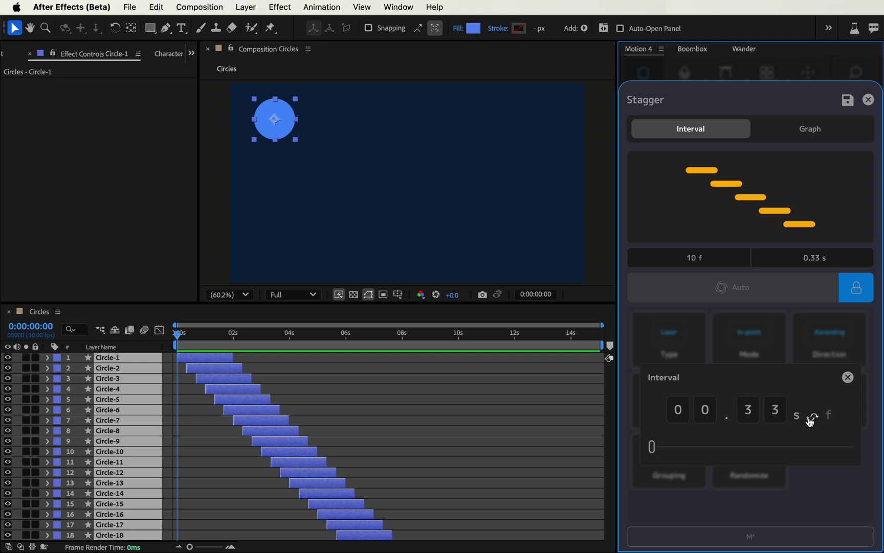
click(812, 417)
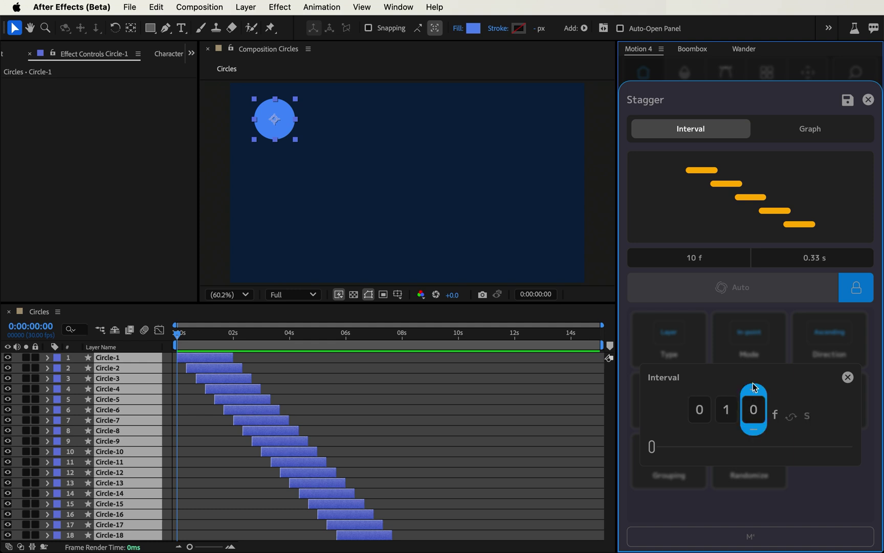
click(759, 357)
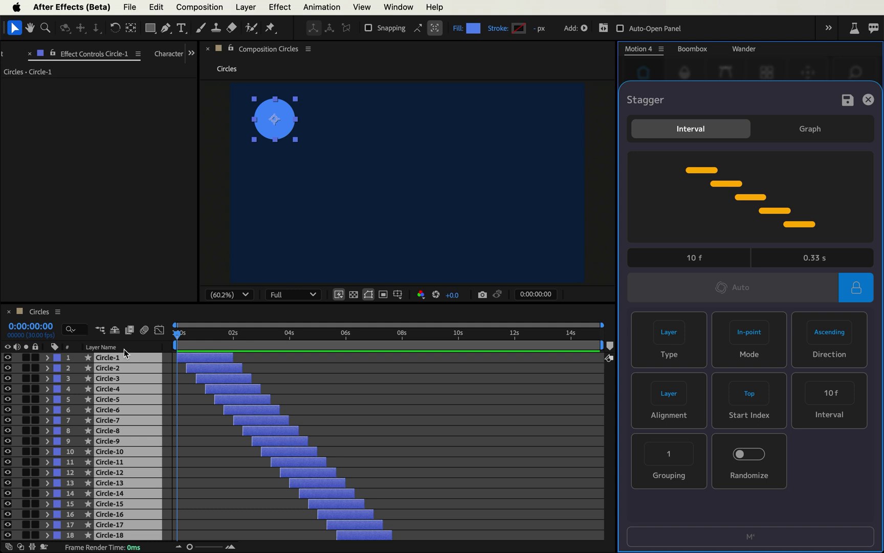
Set the stagger's grouping to 4 so the circle layers are offset four at a time.
click(668, 481)
mouse_move(765, 404)
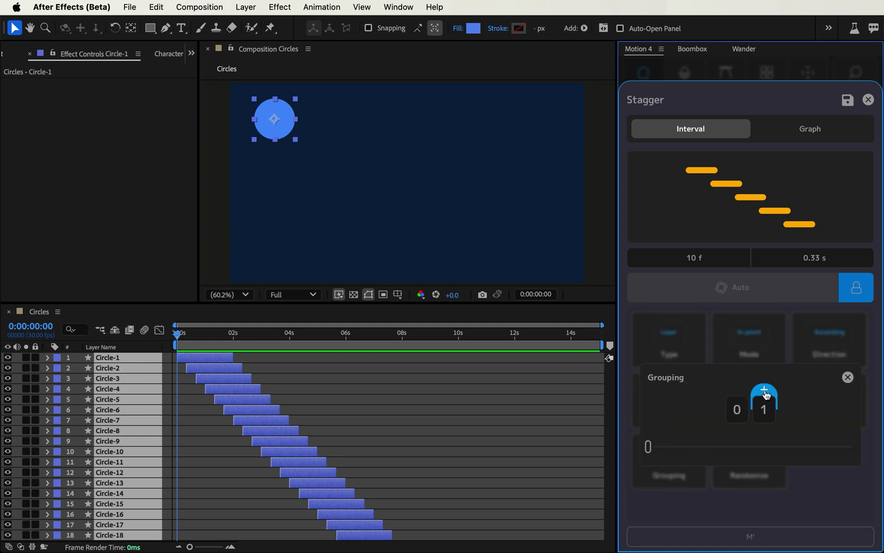
click(764, 391)
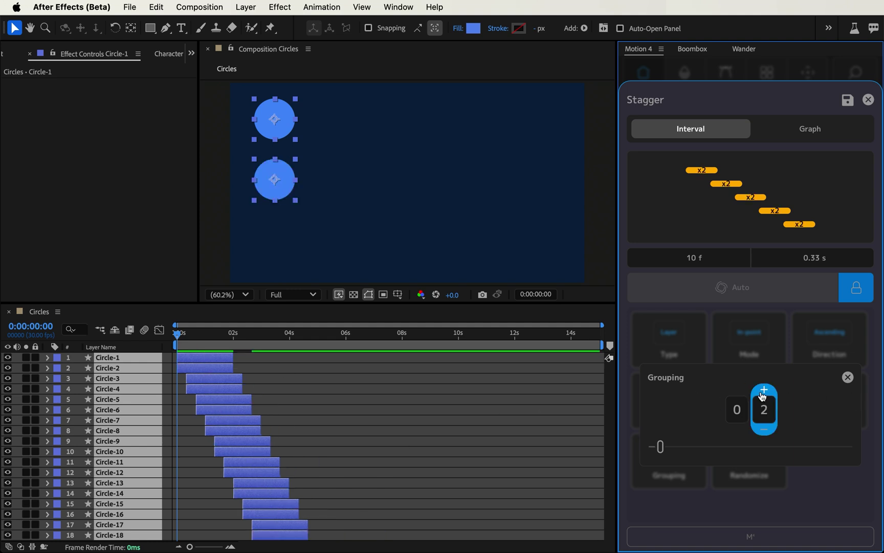
click(765, 391)
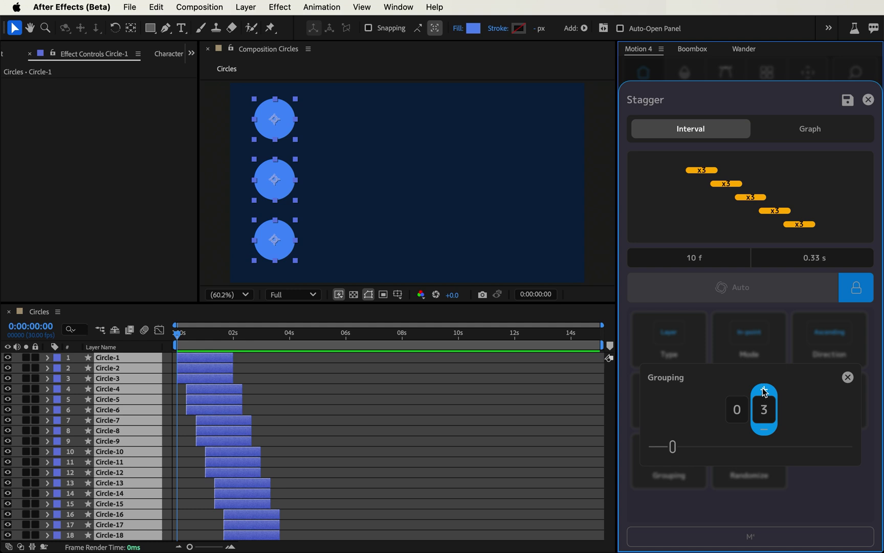
click(765, 391)
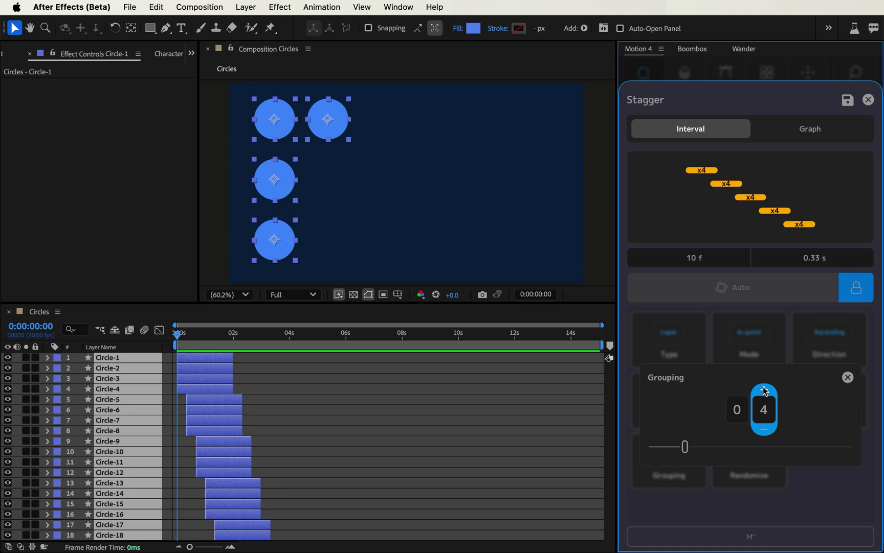
click(781, 346)
Set the grouped stagger's interval to 50 frames and preview the animation with the layers deselected.
click(827, 419)
mouse_move(729, 402)
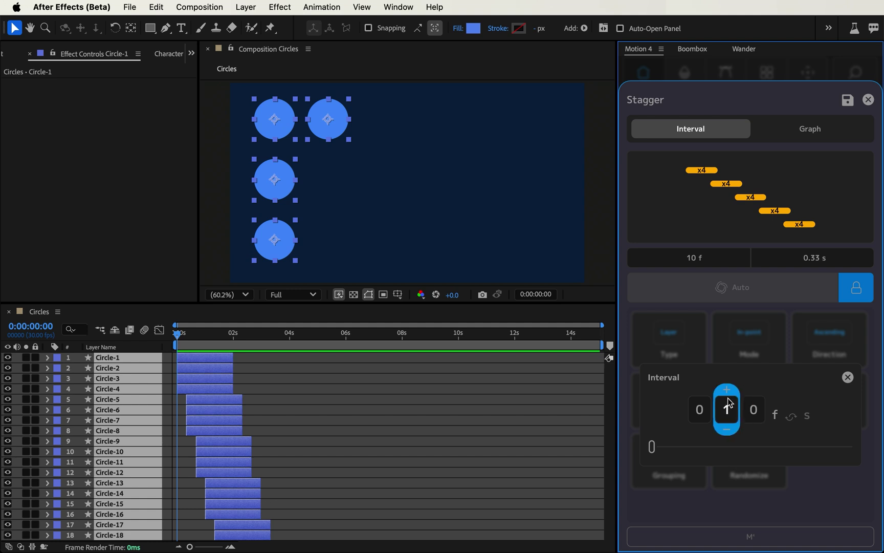
scroll(729, 402, up, 4)
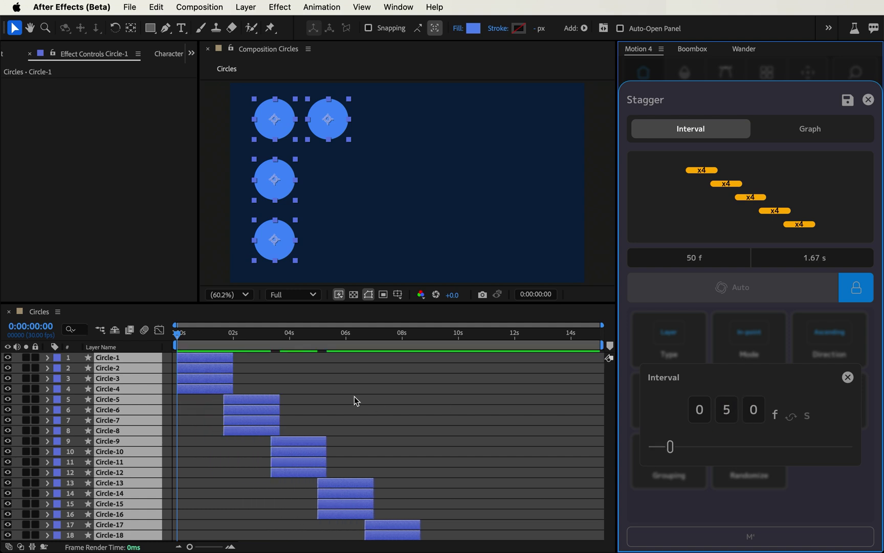
click(297, 380)
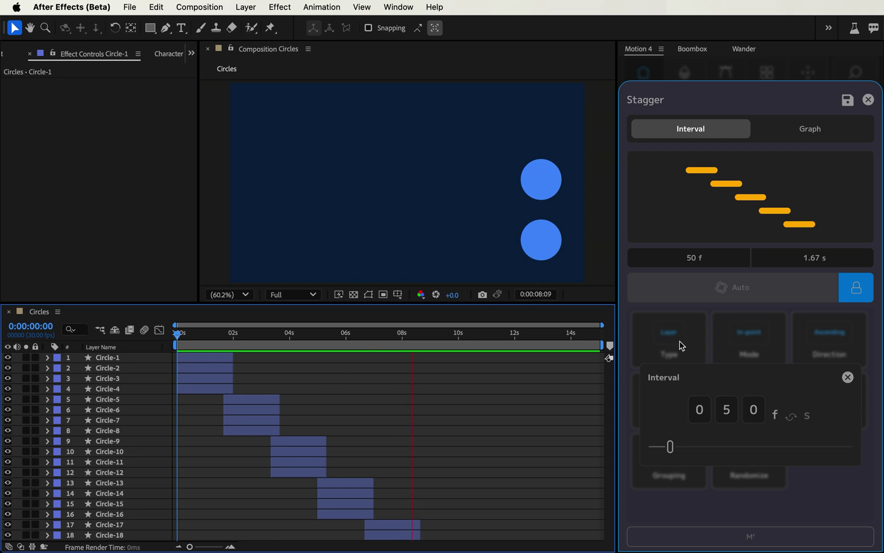
key(space)
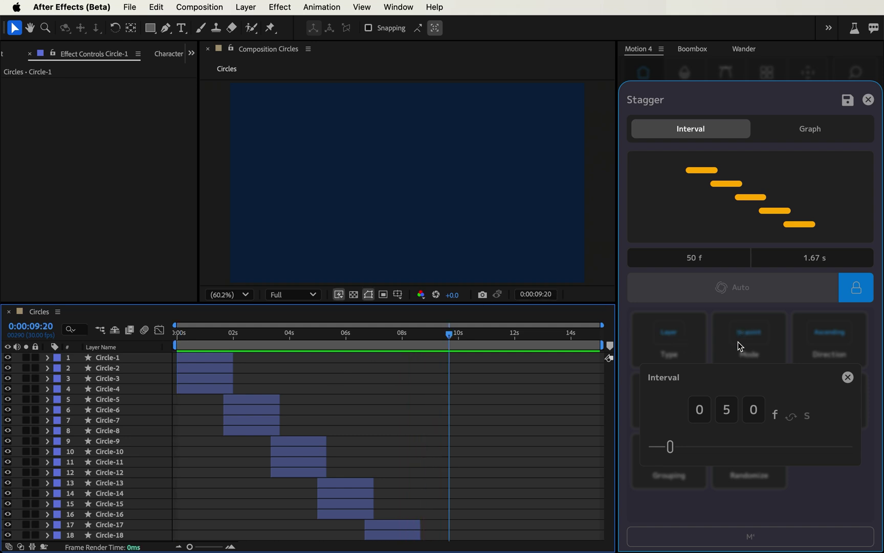
click(736, 346)
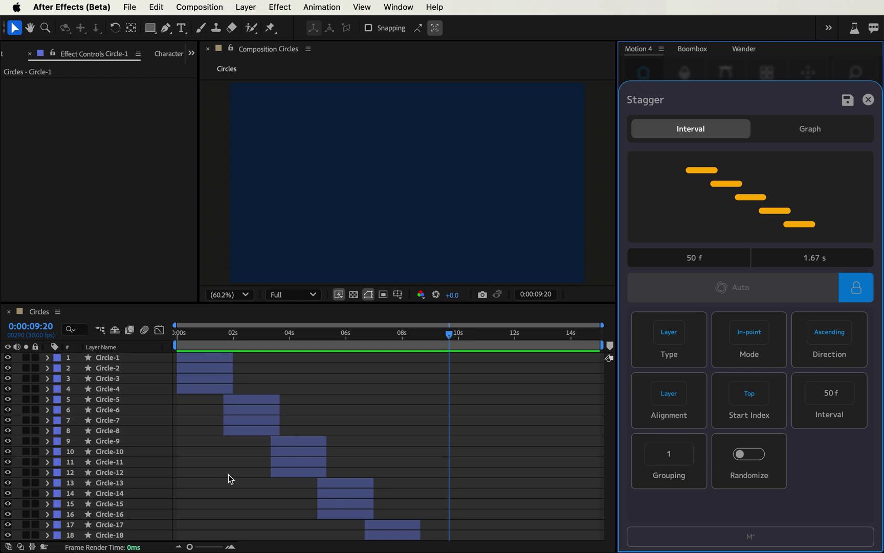
Select all circle layers, try a stagger grouping of 2 and set the grouping back to 1.
click(114, 420)
key(super+a)
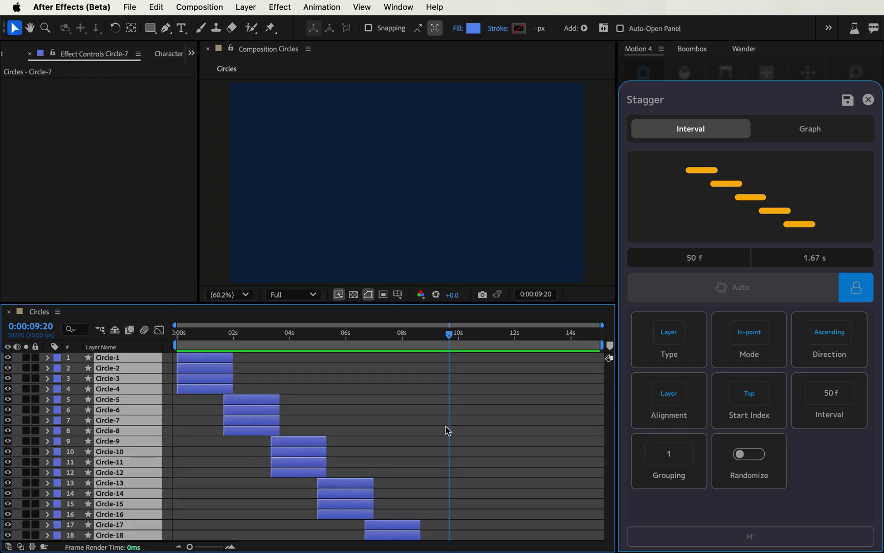
click(682, 485)
click(764, 390)
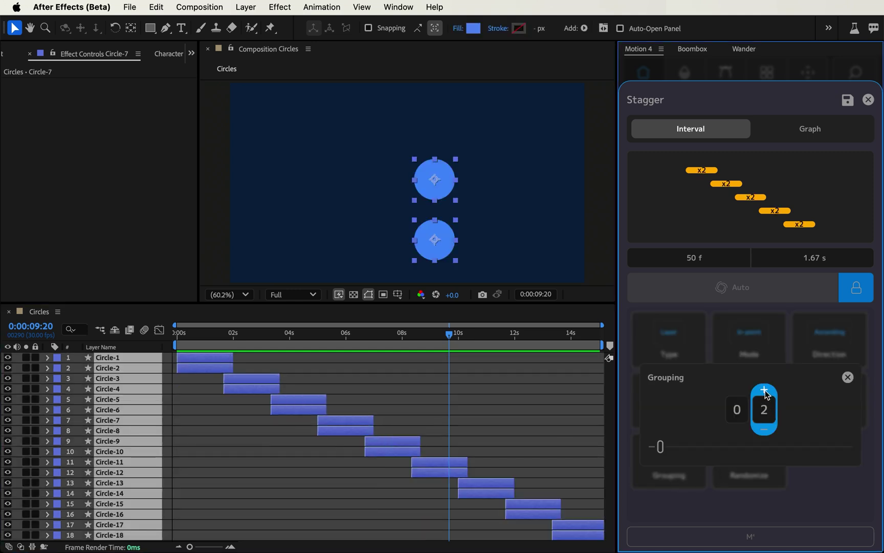
click(764, 429)
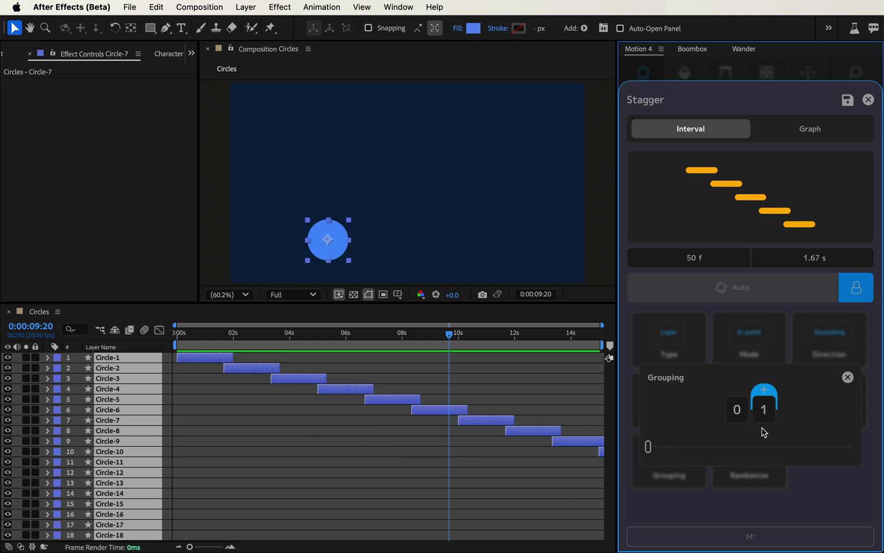
click(848, 377)
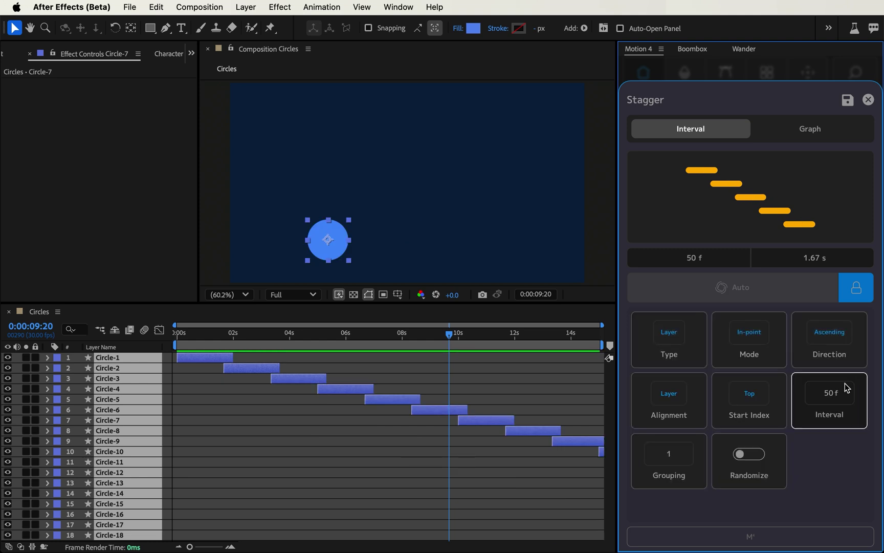
Reduce the ungrouped stagger's interval to 10 frames.
click(826, 419)
click(727, 431)
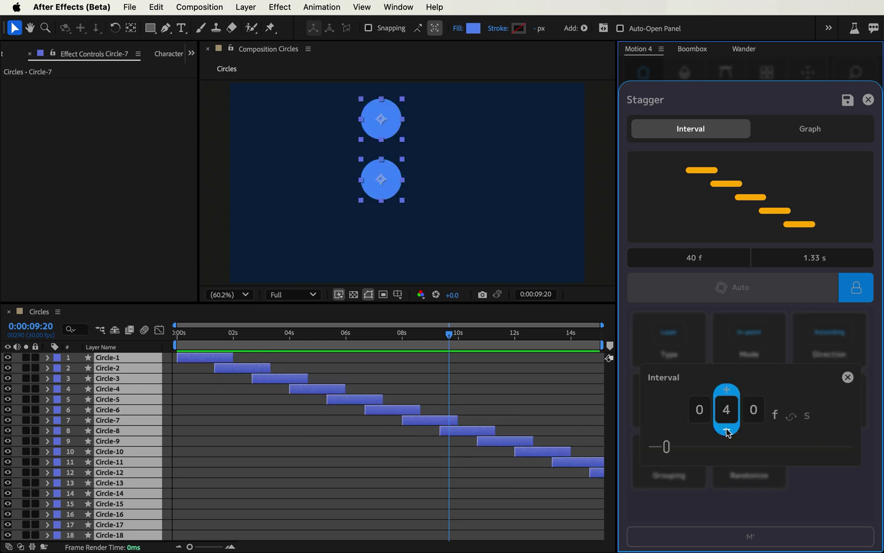
click(727, 431)
click(727, 431)
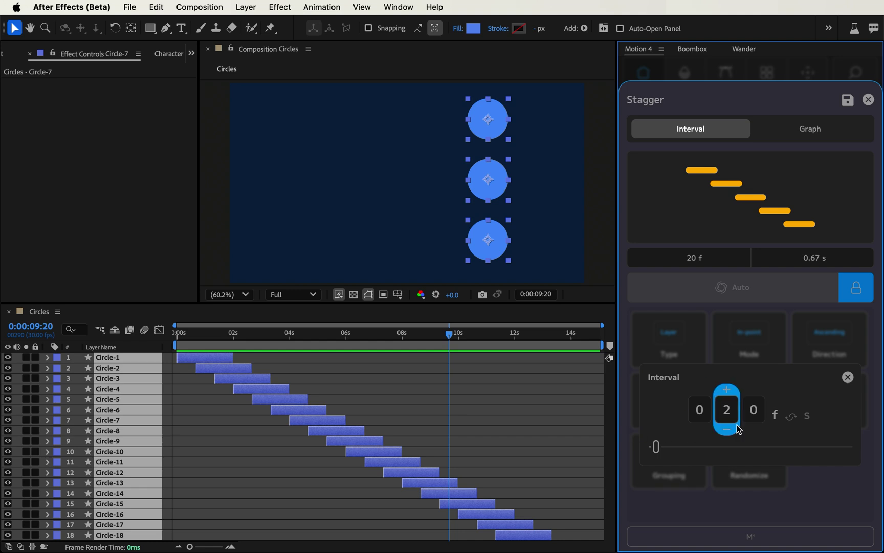
click(727, 430)
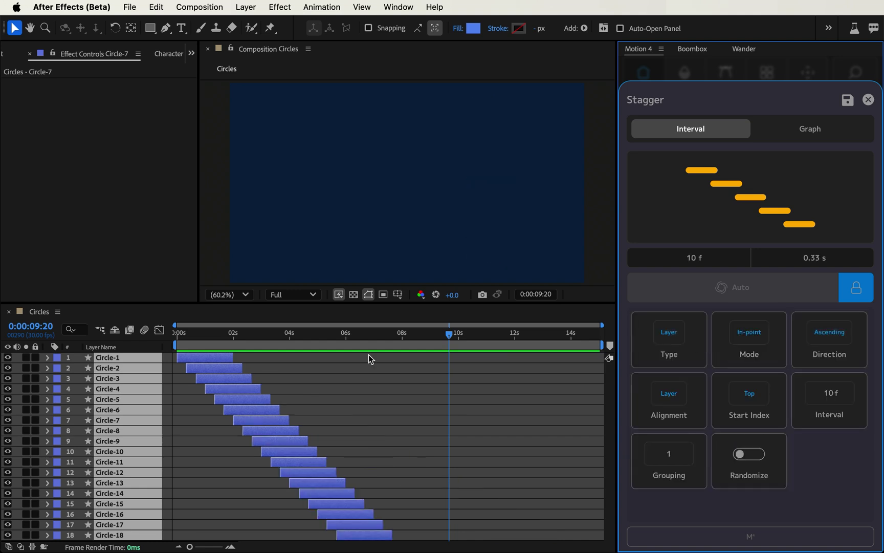
Preview the 10-frame stagger from the start of the composition.
drag(277, 333, 148, 331)
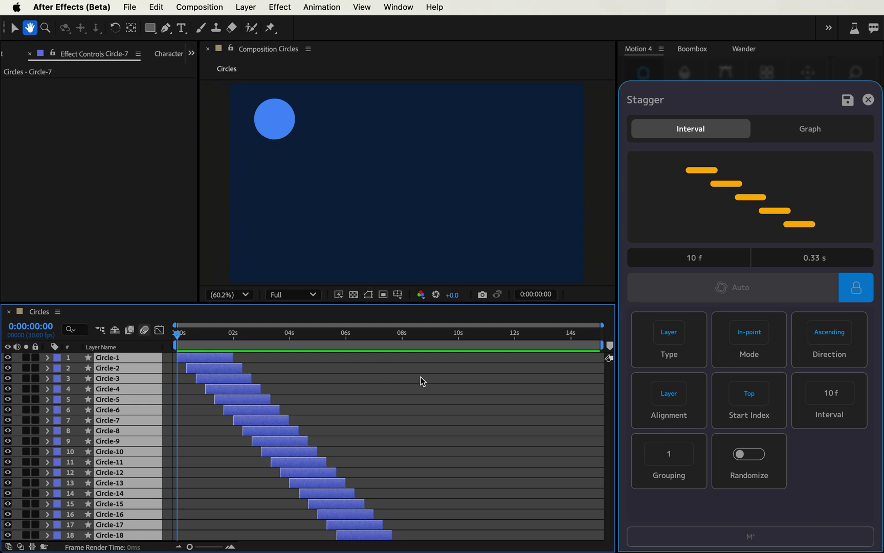
key(space)
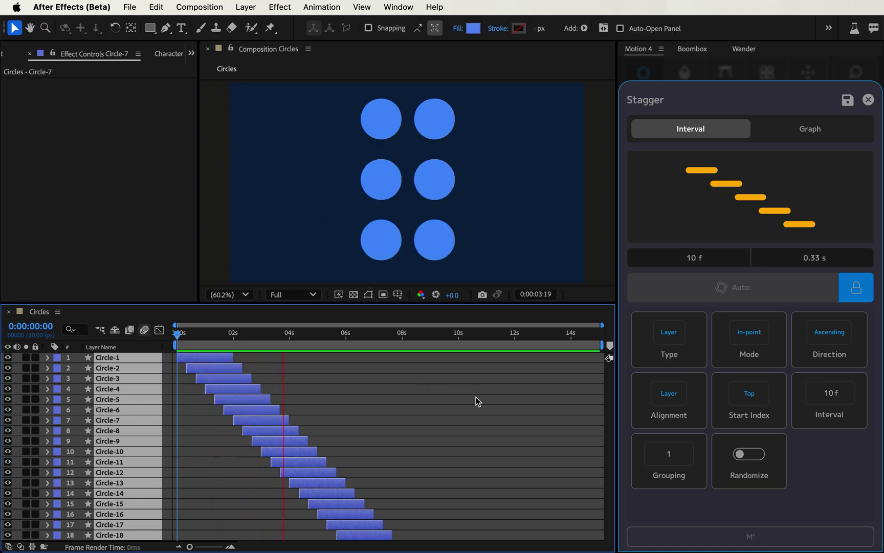
key(space)
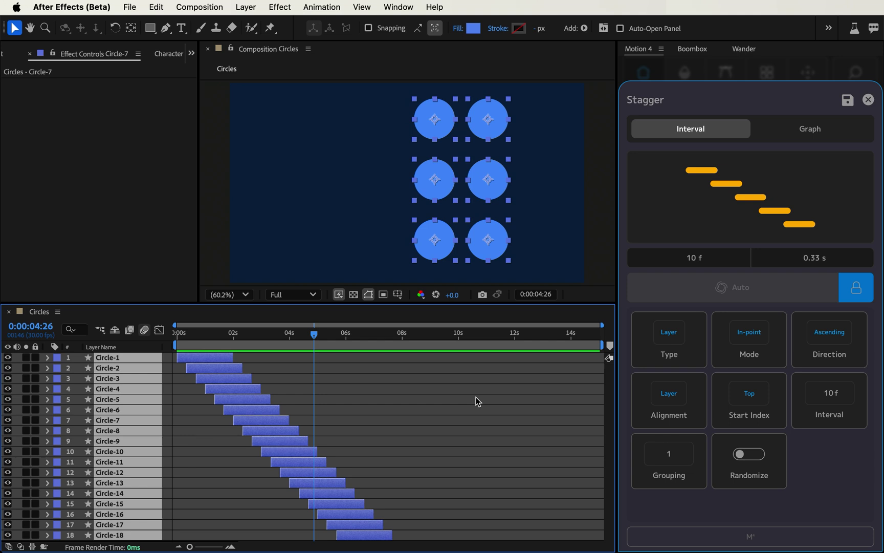
Turn on Randomize for the stagger and toggle it off and on again to reshuffle the circle layers.
click(753, 481)
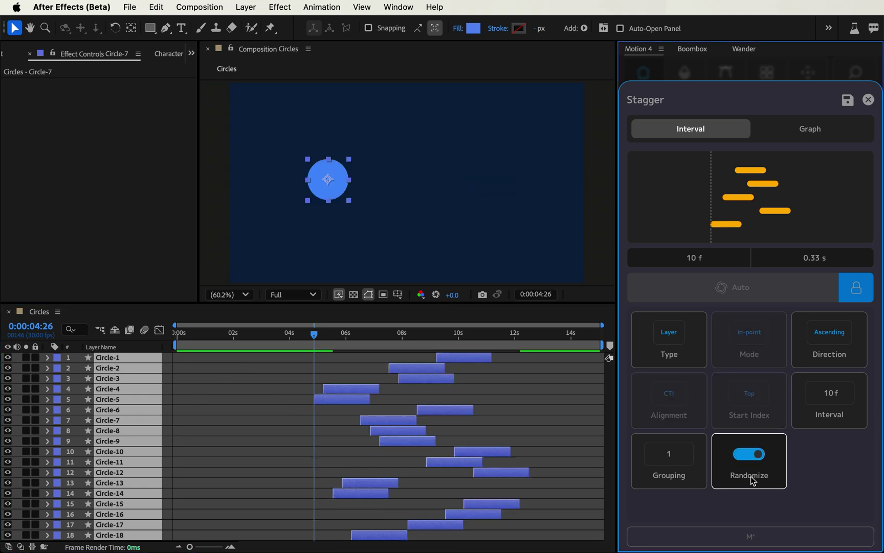
click(753, 481)
click(752, 481)
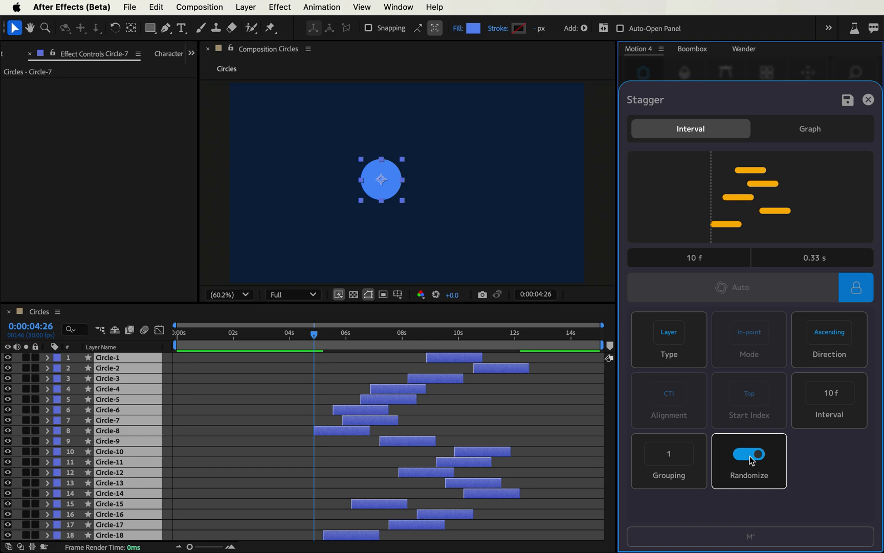
Return the playhead to the start of the composition, randomize the stagger again from there and preview the animation.
drag(286, 330, 64, 332)
click(758, 475)
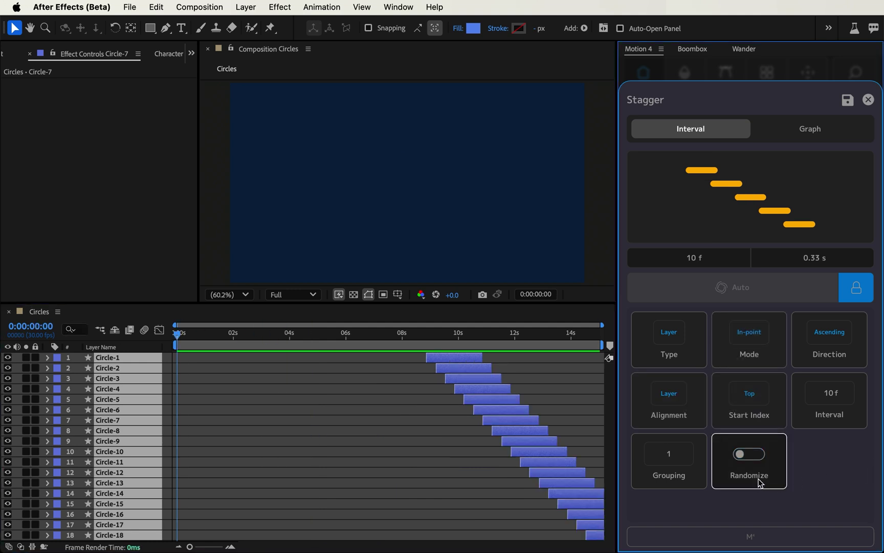
click(759, 481)
click(308, 410)
key(space)
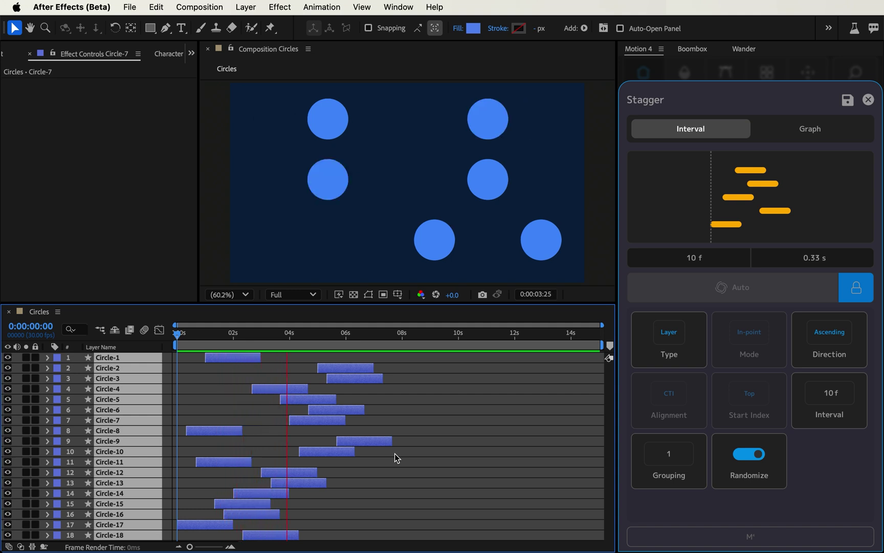
Reduce the randomized stagger's interval to 1 frame and preview the animation.
click(820, 410)
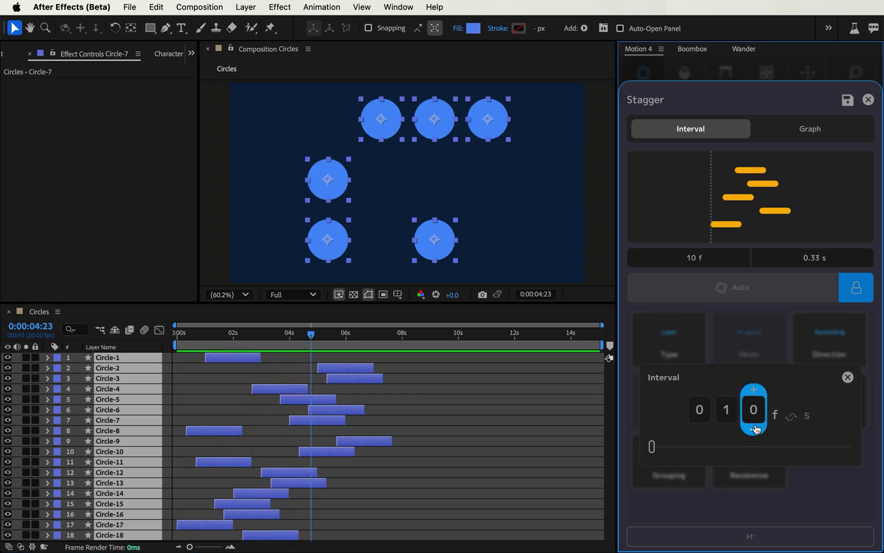
click(728, 433)
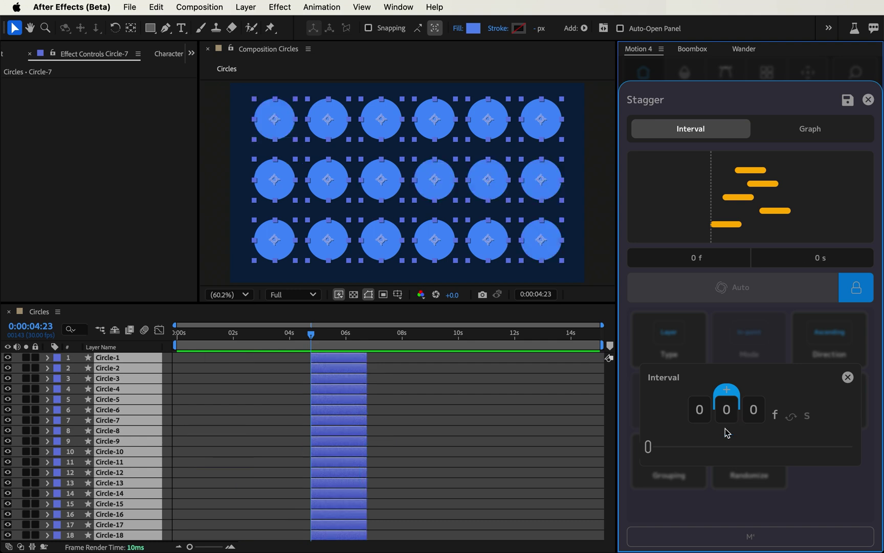
click(754, 391)
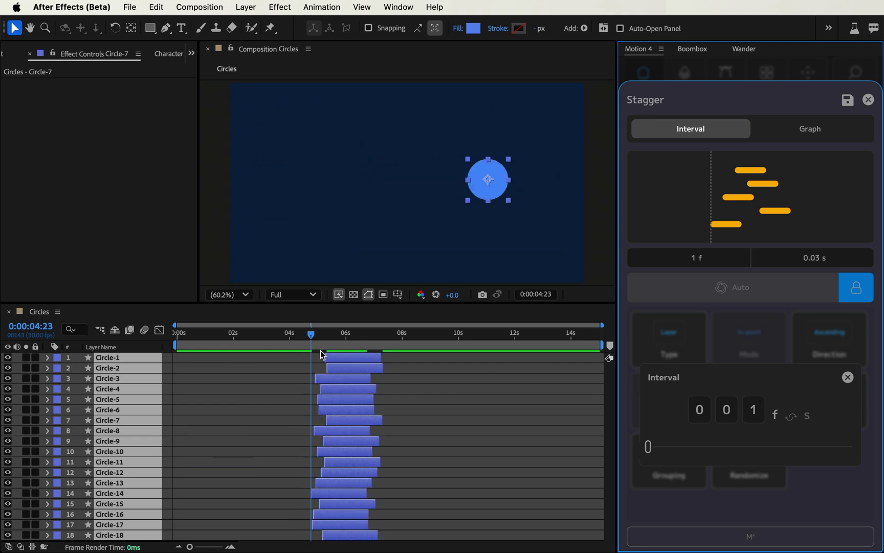
key(space)
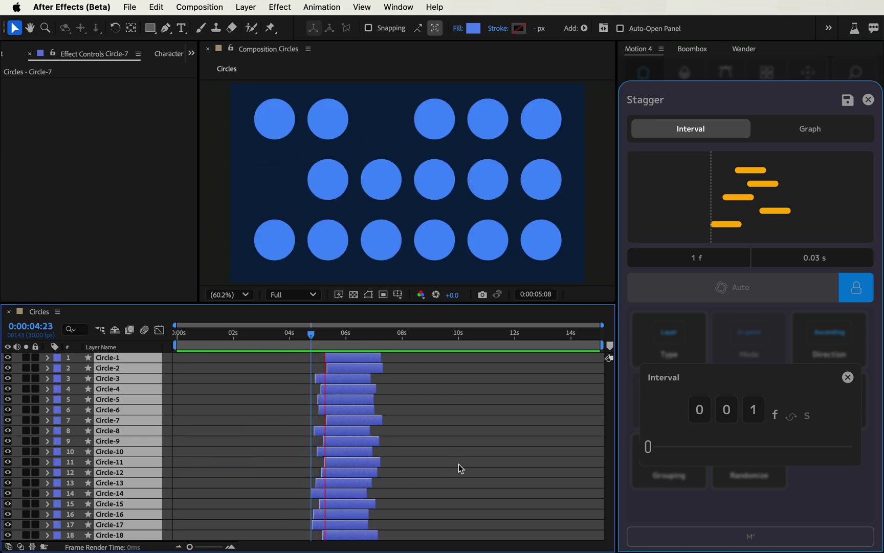
key(space)
click(740, 346)
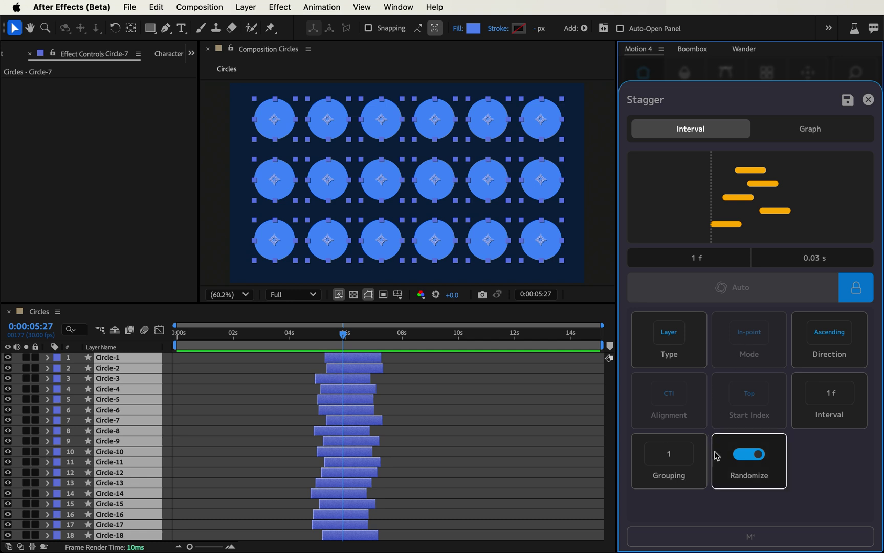
Turn off Randomize and shift the stagger to the composition's start using CTI alignment, with Alignment set back to Layer.
click(756, 454)
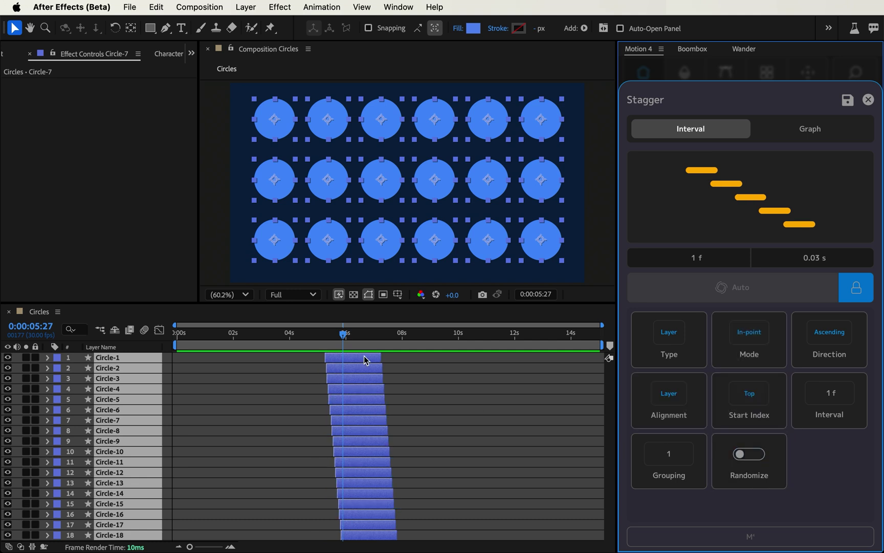
drag(334, 341, 177, 335)
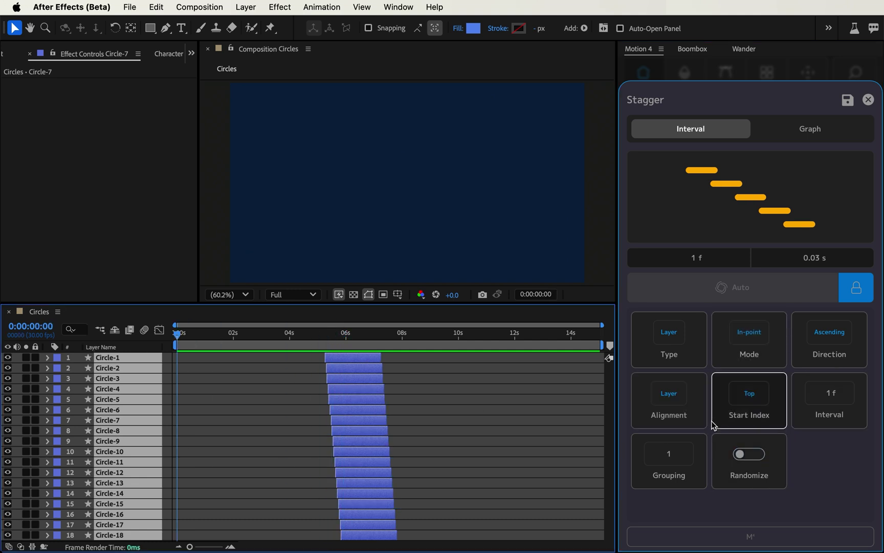
click(665, 415)
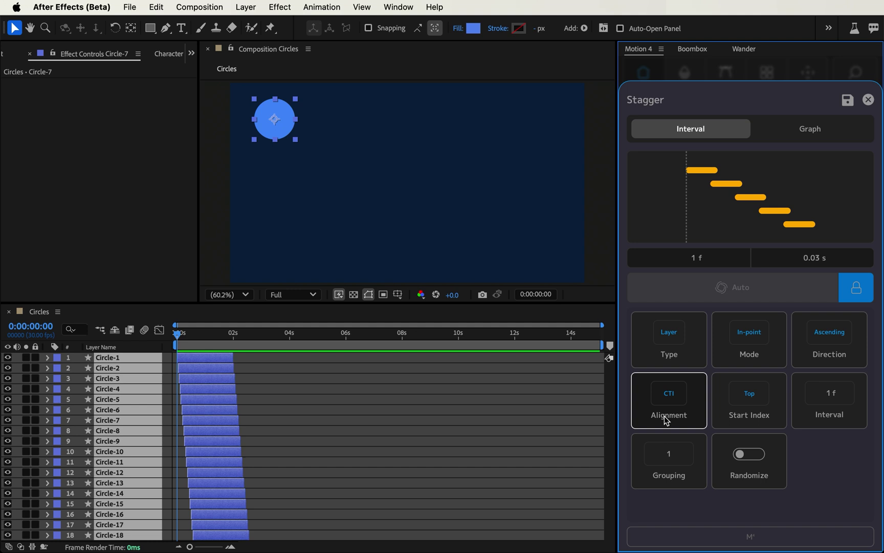
click(667, 420)
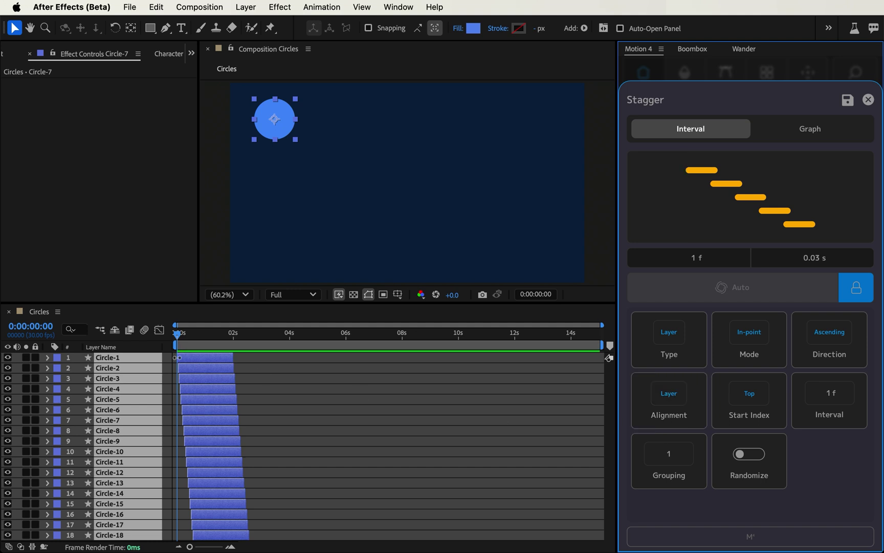
Set the stagger interval to 5 frames, deselect the layers and preview the animation.
click(824, 419)
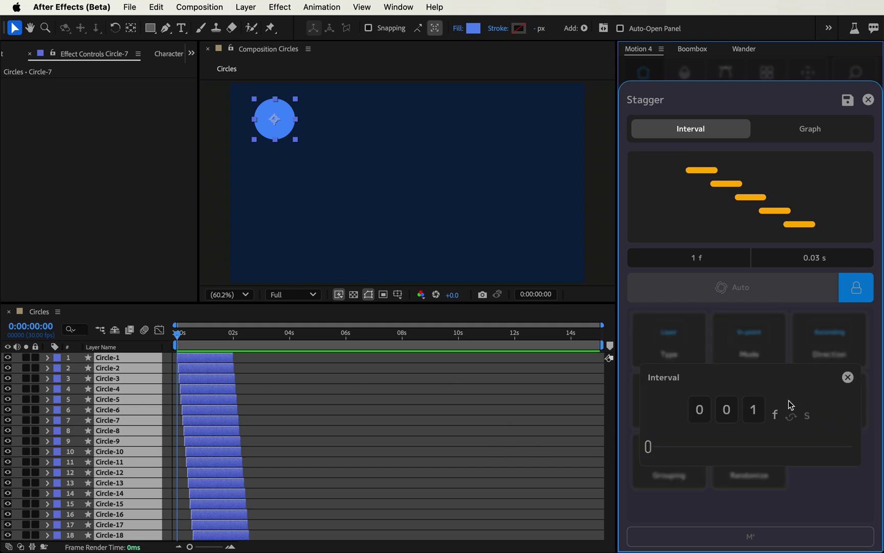
click(756, 390)
click(757, 390)
click(756, 390)
click(756, 390)
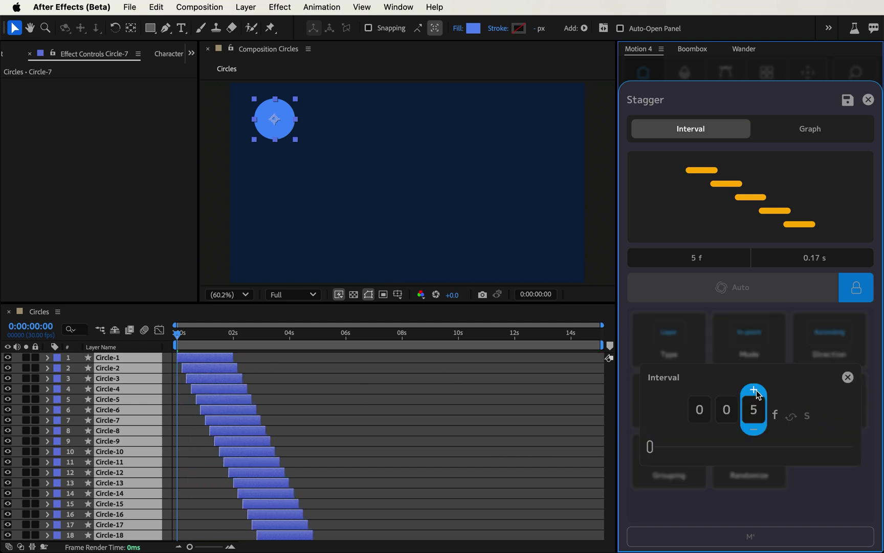
click(511, 405)
key(space)
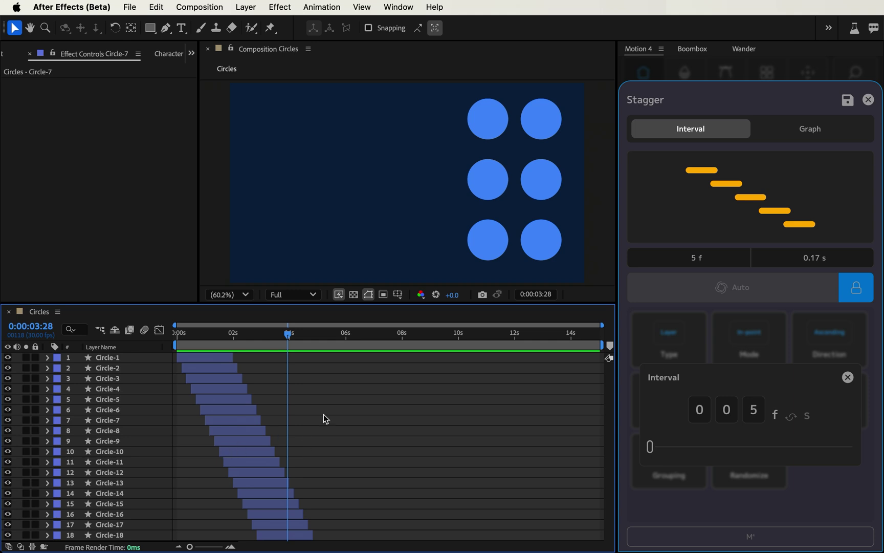
Reselect all circle layers and compare Stagger's Graph mode with its Interval mode.
click(115, 379)
key(super+a)
click(778, 343)
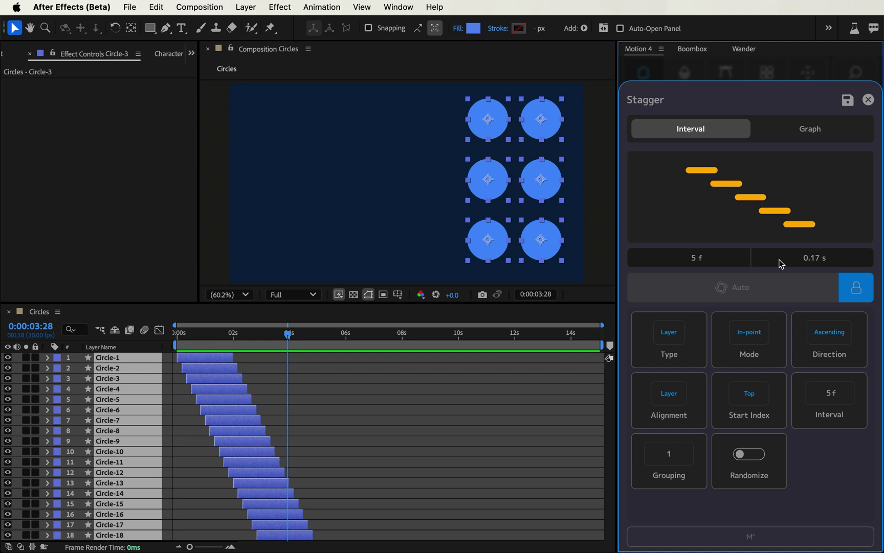
click(807, 132)
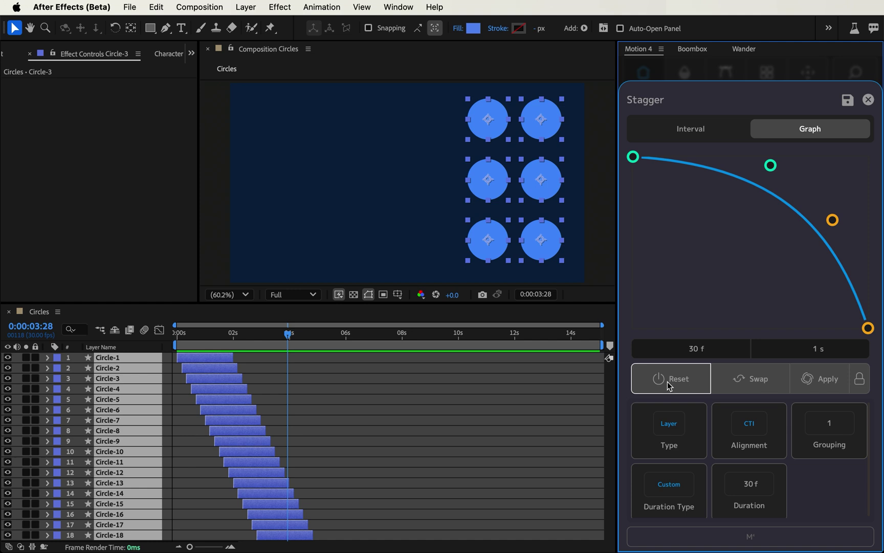
click(701, 132)
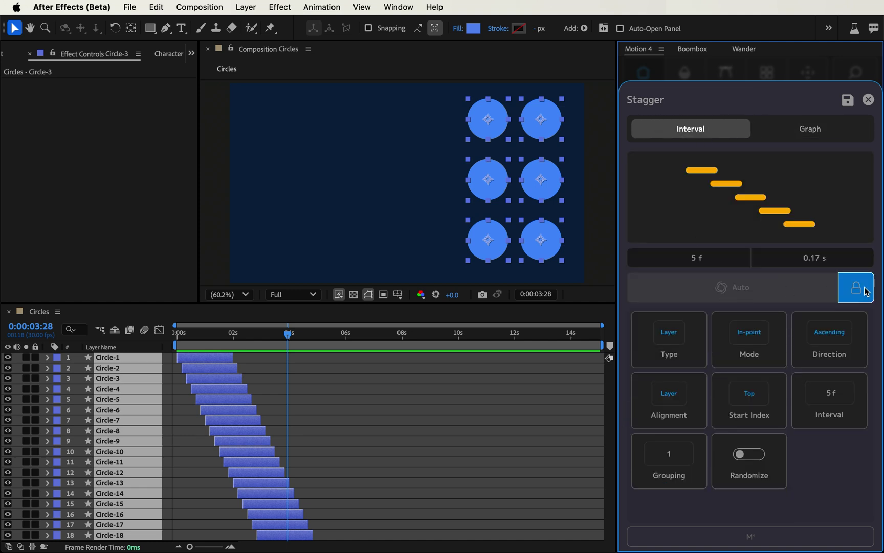
In Stagger's Graph mode, reset the curve and apply it to the selected circle layers.
click(806, 132)
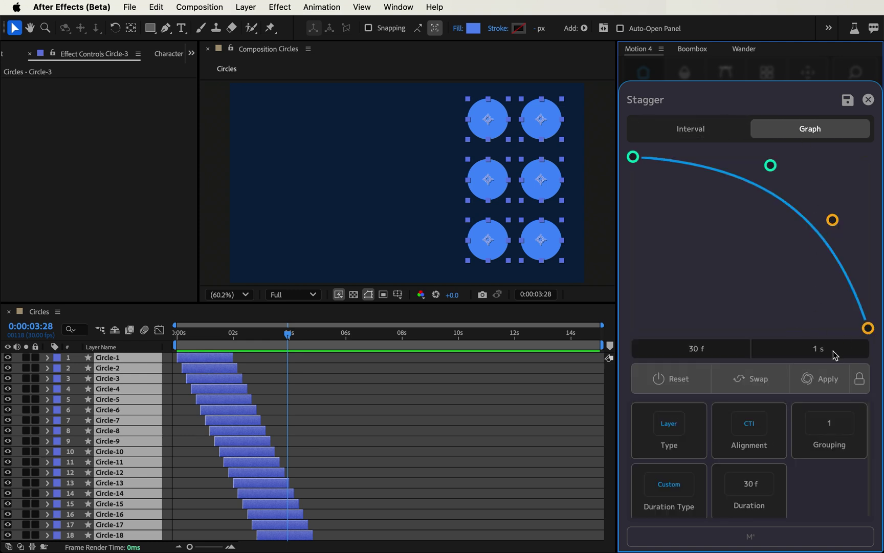
click(679, 382)
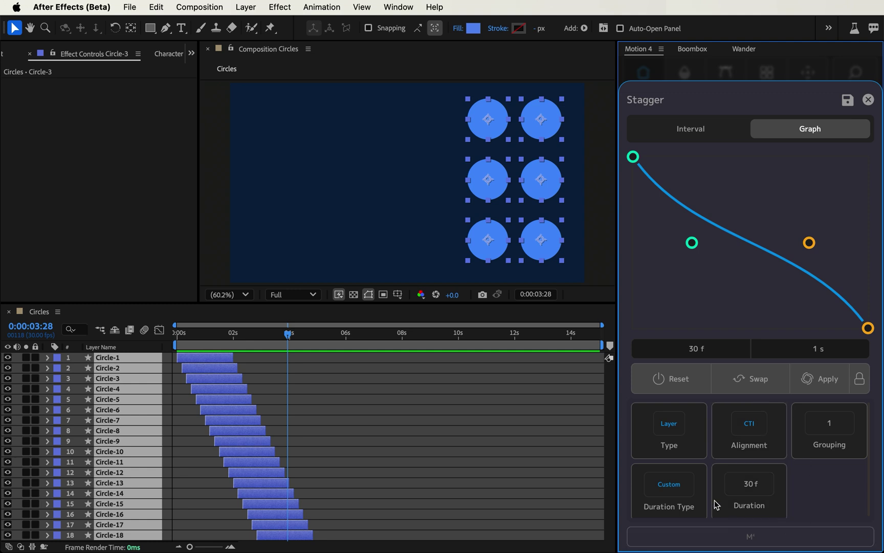
click(830, 384)
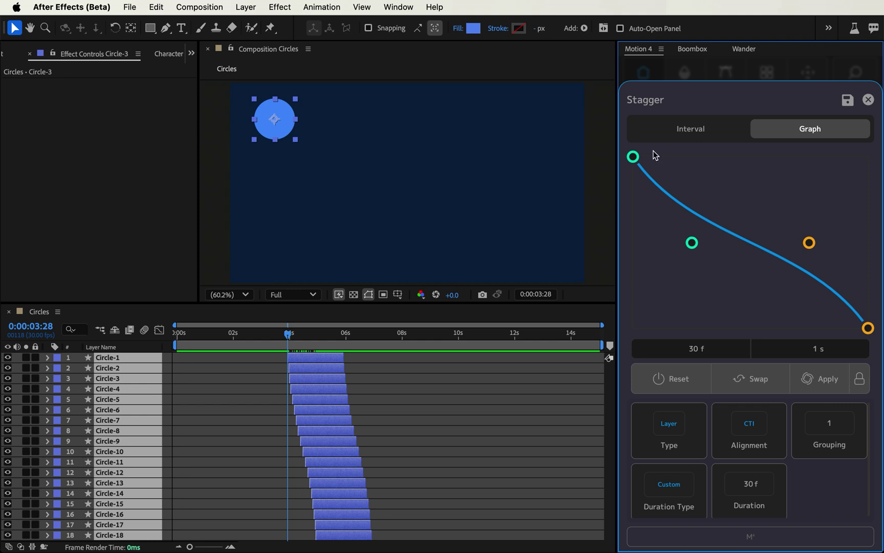
Reshape the stagger curve into a steep S by moving both handles past each other, and apply it to the layers.
drag(691, 244, 816, 170)
drag(809, 243, 654, 296)
click(825, 379)
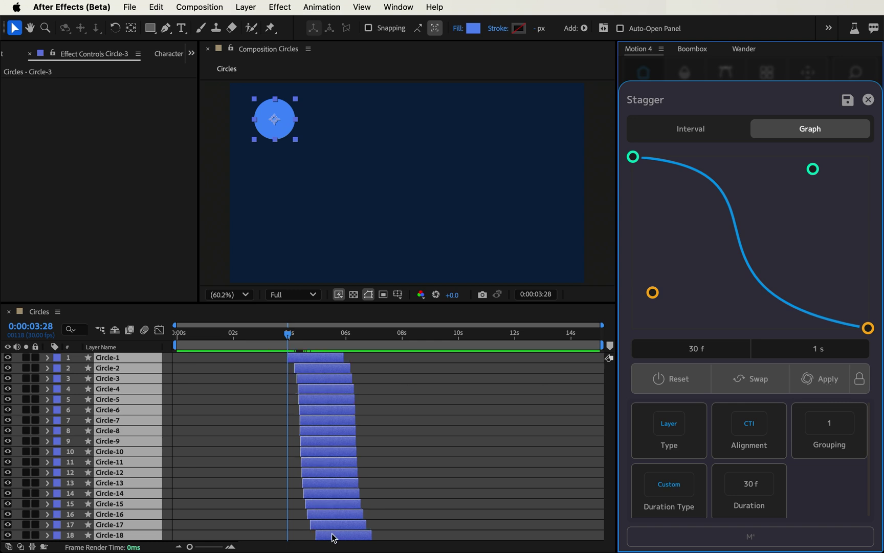
Set the graph stagger's duration to 80 frames and apply it to the circle layers.
click(750, 507)
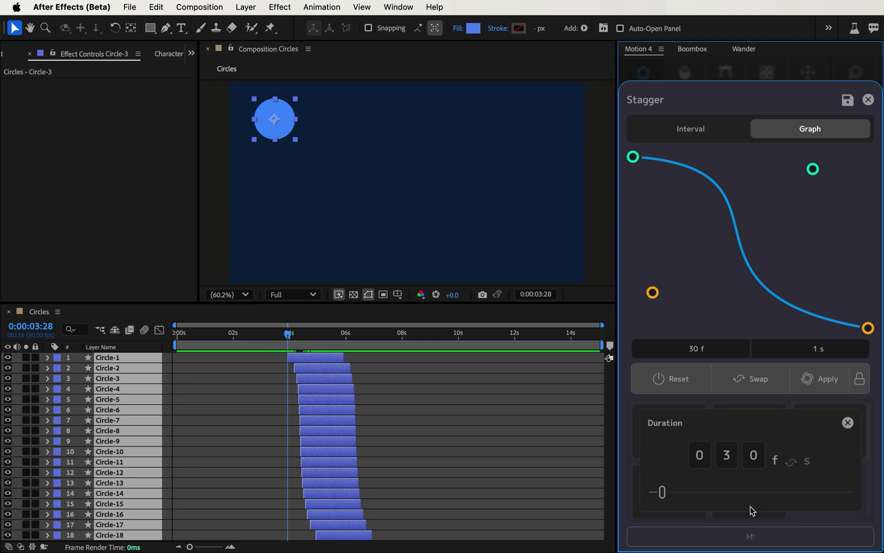
click(727, 435)
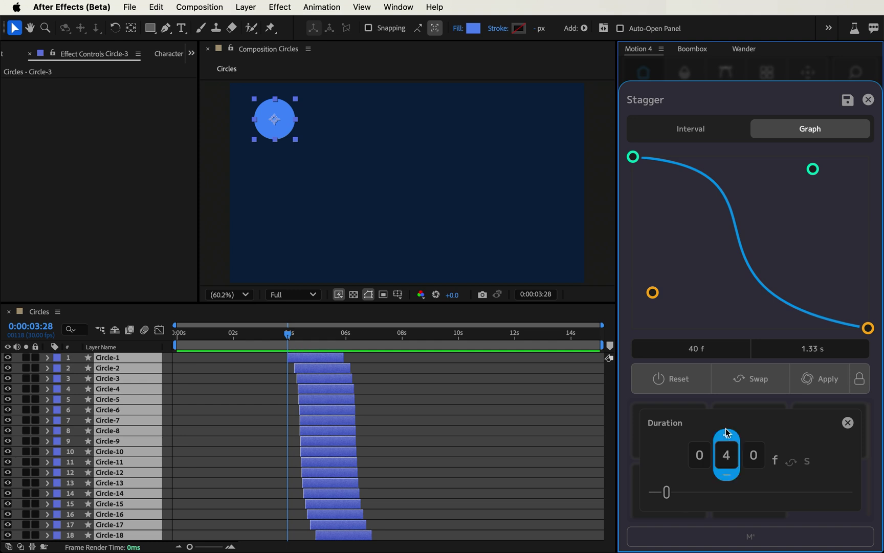
click(727, 435)
click(727, 435)
click(726, 435)
click(727, 435)
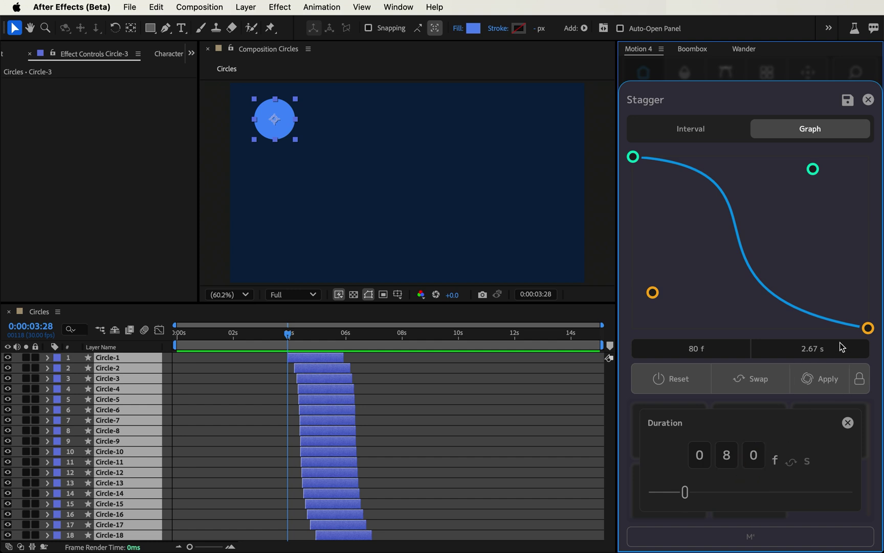
click(848, 424)
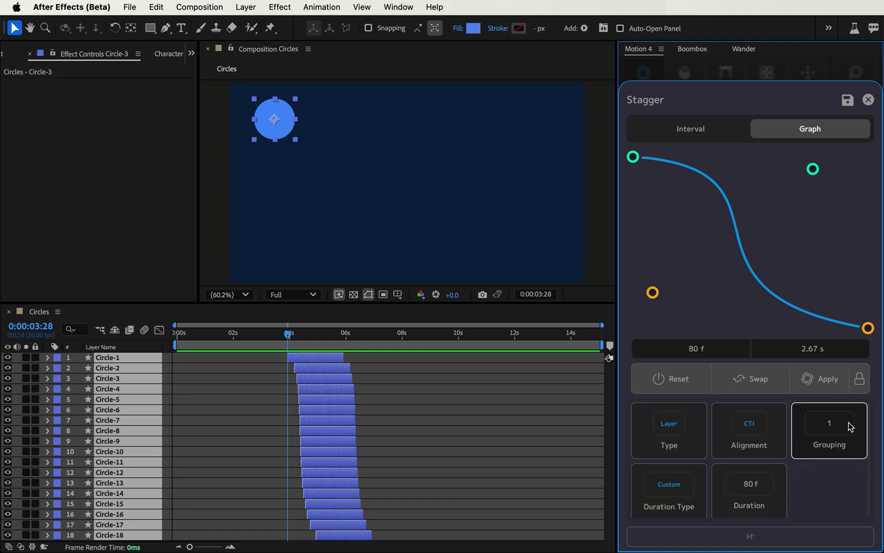
click(831, 387)
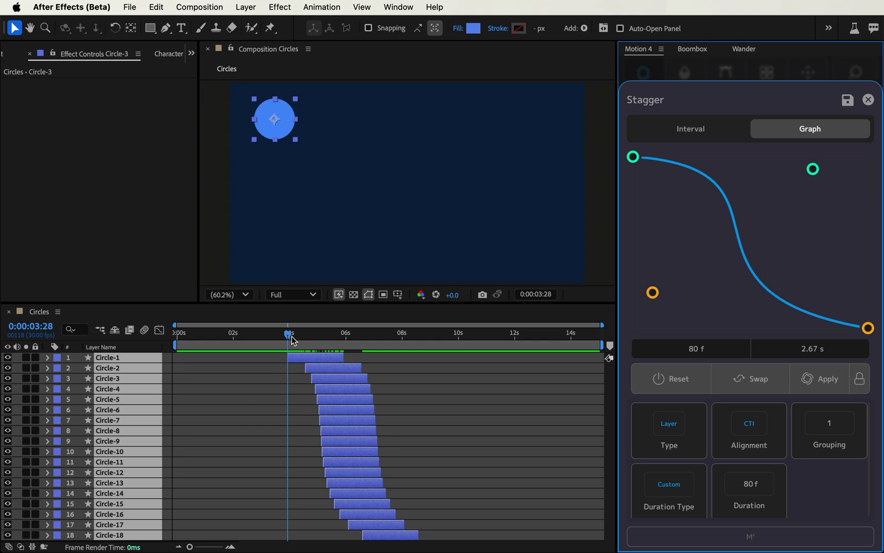
Return the playhead to the composition's start and reapply the graph stagger from there.
click(132, 340)
key(Home)
click(813, 382)
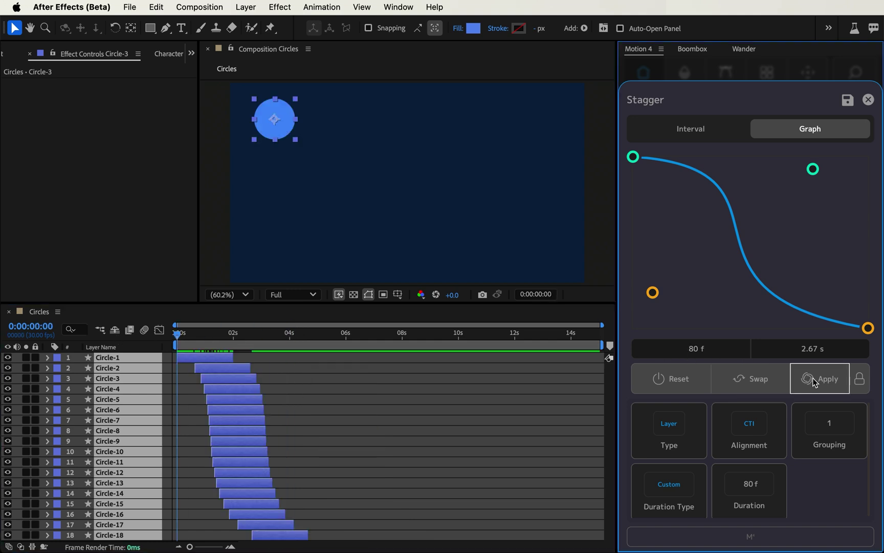
Preview the 80-frame graph stagger, then replay it from the start with all circle layers selected.
click(343, 423)
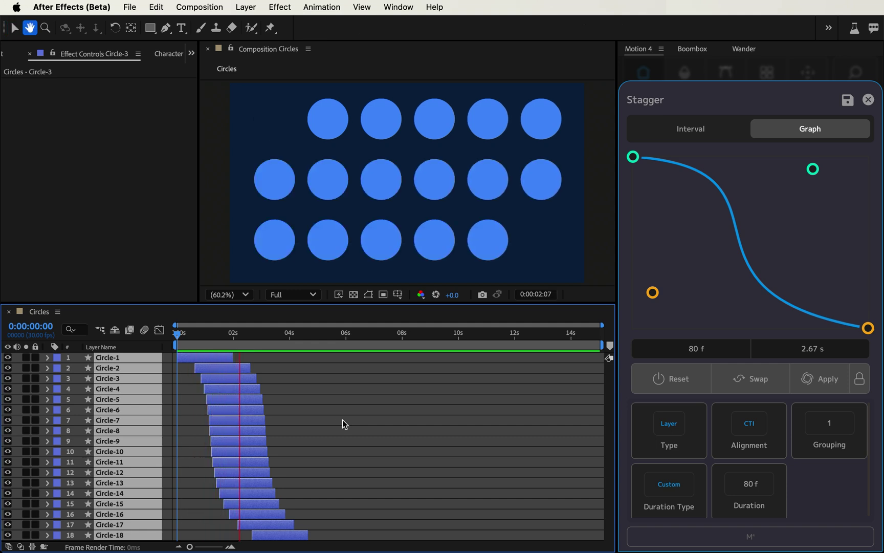
key(space)
key(super+a)
key(Home)
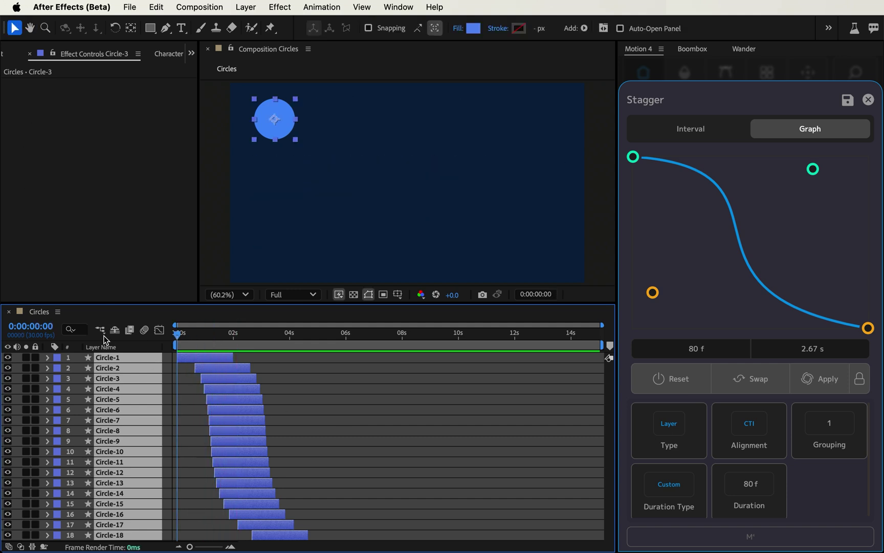
key(space)
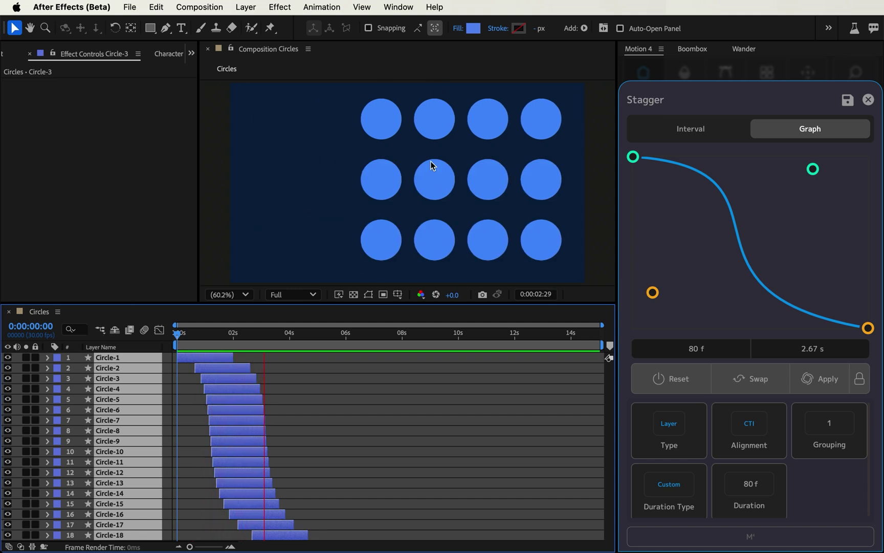
key(space)
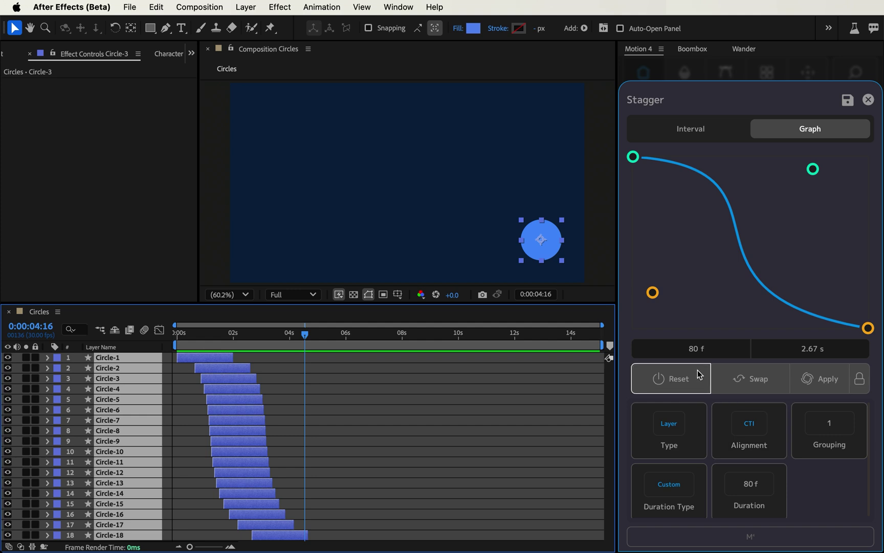
Reapply the graph stagger at the playhead, turn on Auto apply and return the playhead to the composition's start.
click(838, 373)
click(860, 381)
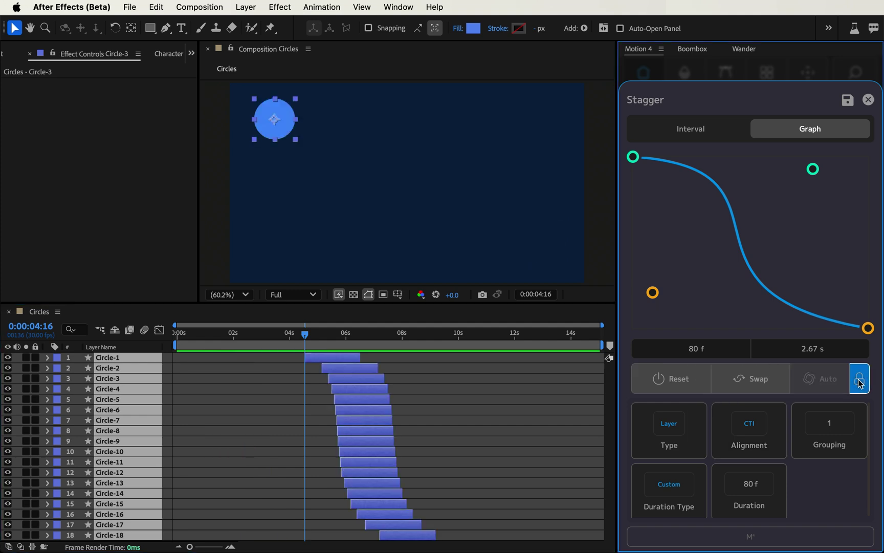
drag(306, 335, 177, 334)
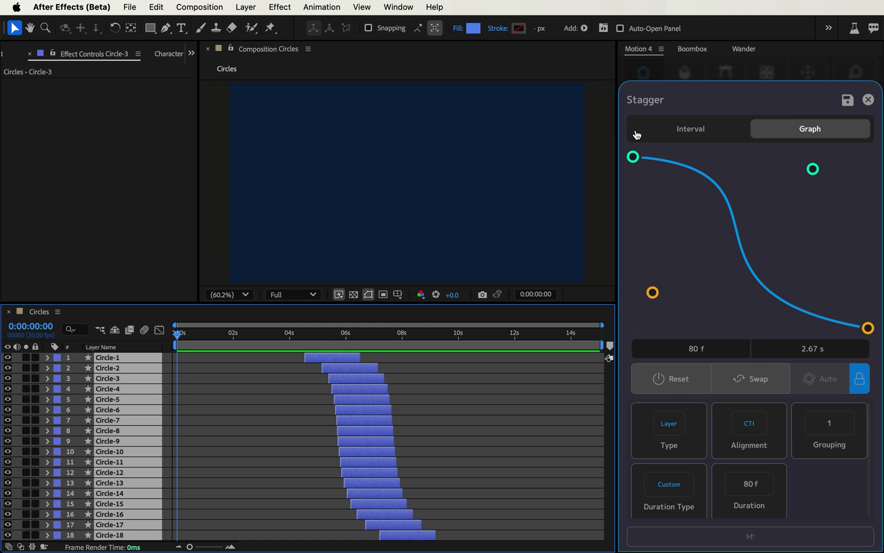
Soften both handles of the auto-applied curve and move its start point to the maximum offset, forming a C-shaped arc.
drag(817, 171, 819, 208)
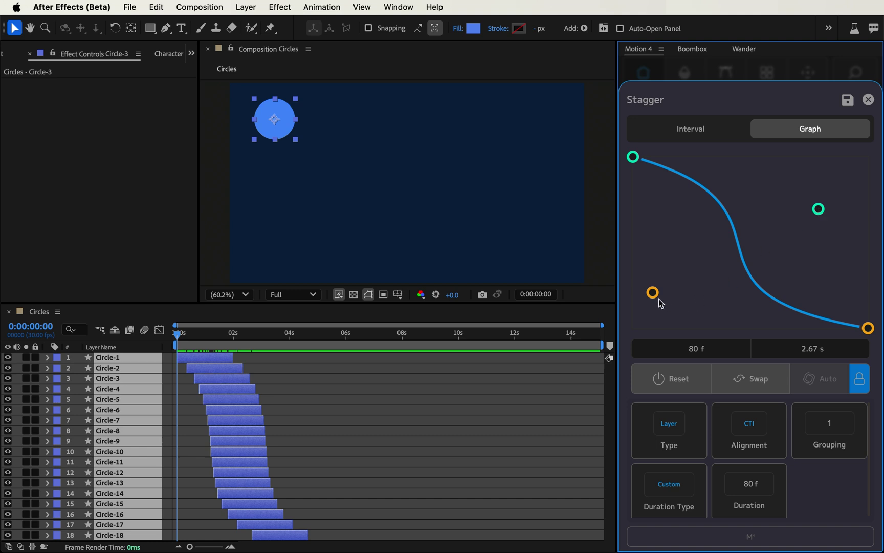
drag(653, 292, 665, 258)
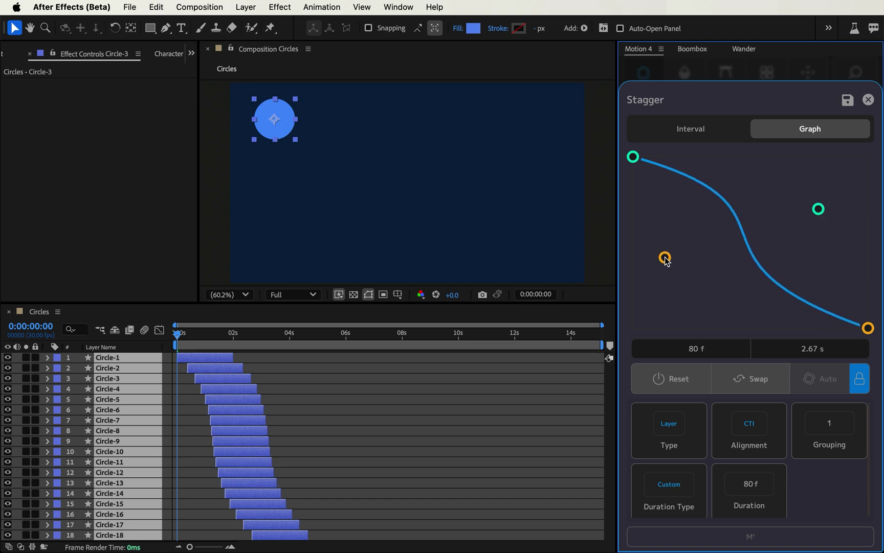
drag(818, 209, 760, 201)
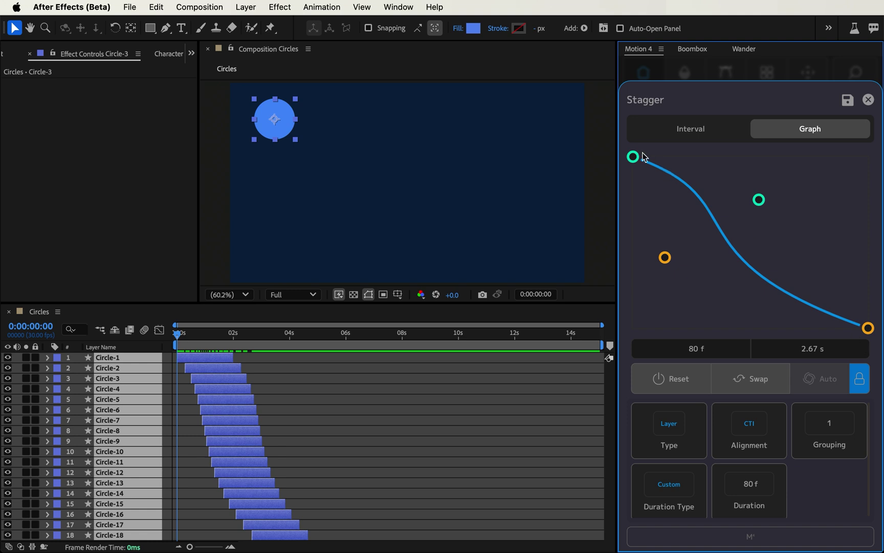
drag(632, 159, 875, 145)
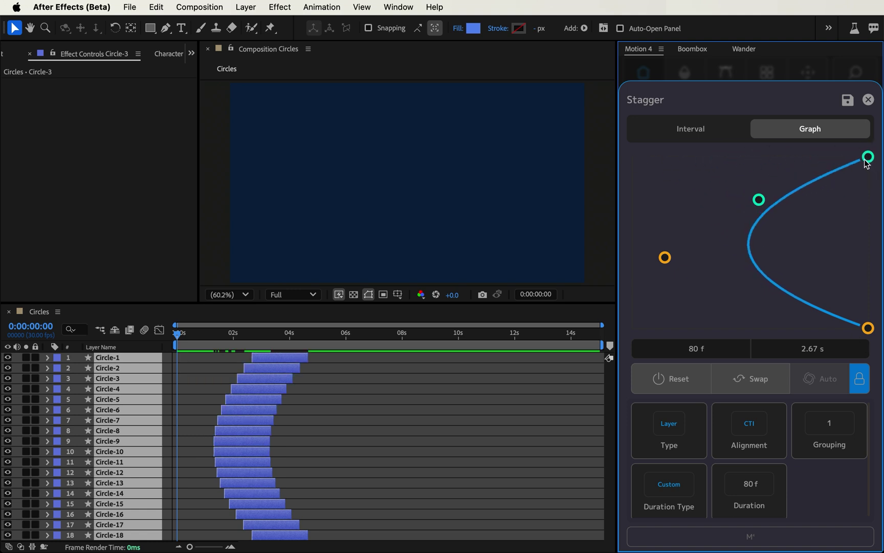
Pull the curve's start handle toward the minimum offset near its start, preview the stagger and reselect all circle layers.
drag(761, 201, 650, 173)
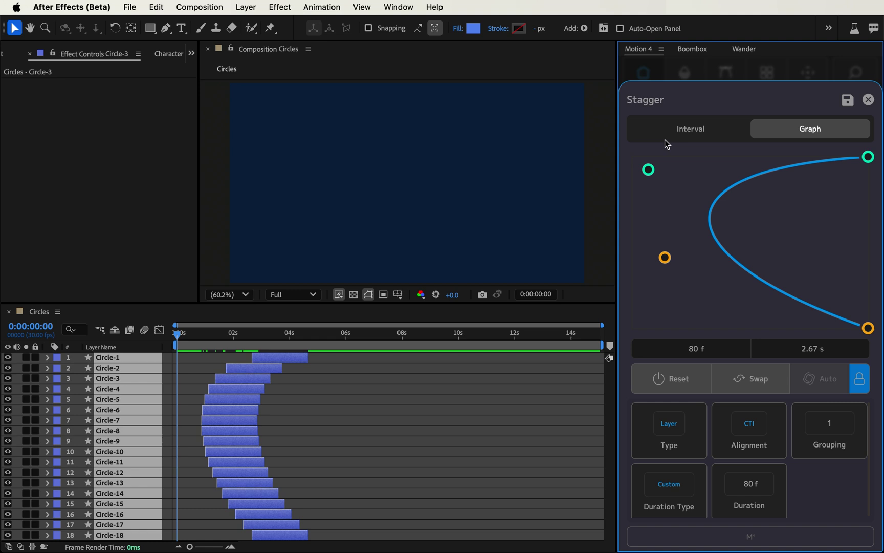
click(358, 440)
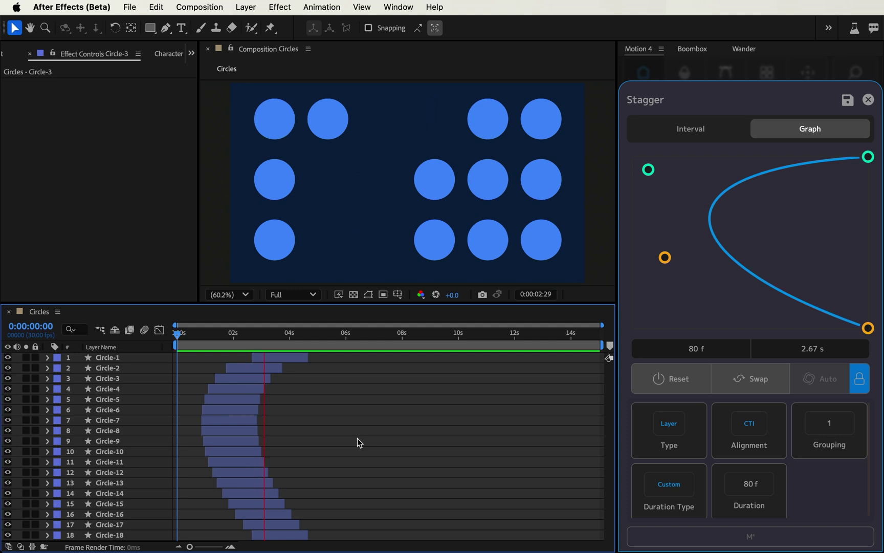
key(space)
key(super+a)
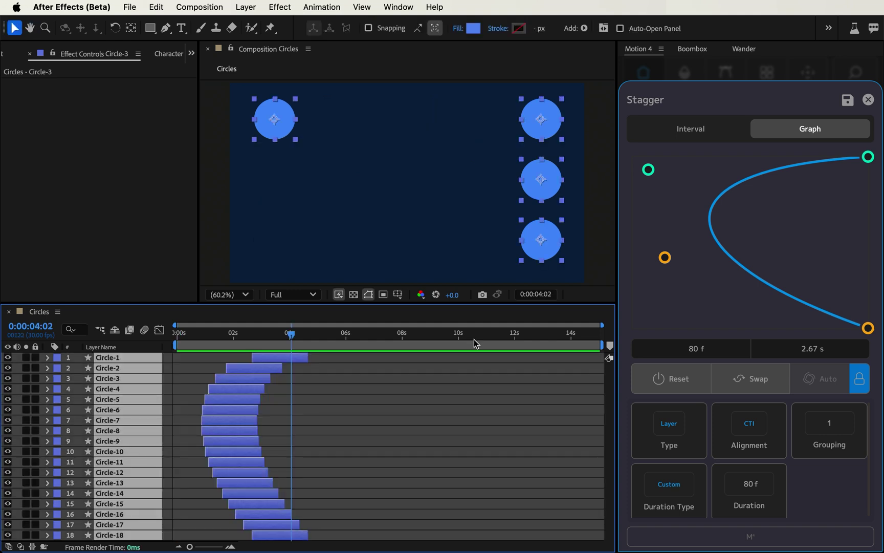
Move the curve's start point slightly below the maximum offset, reset the graph to its default curve and return the playhead to the start.
drag(865, 162, 837, 161)
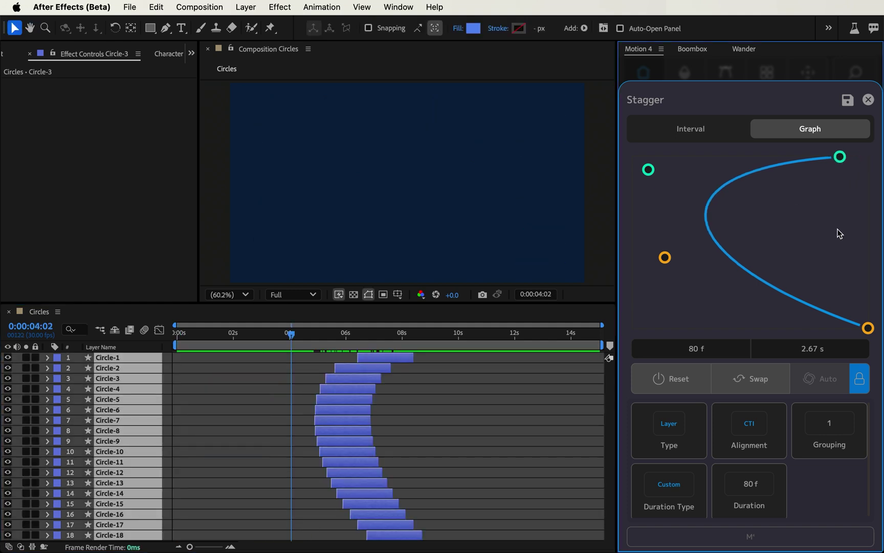
click(675, 381)
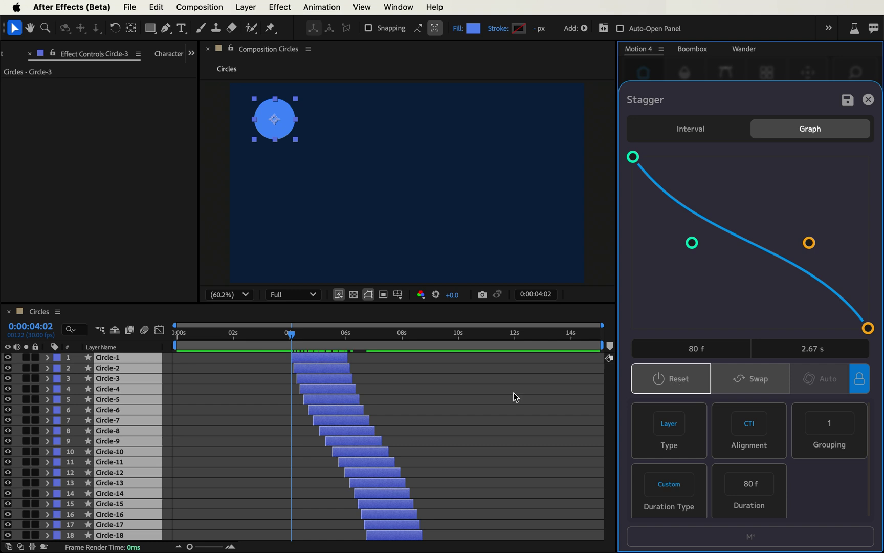
click(295, 348)
key(Home)
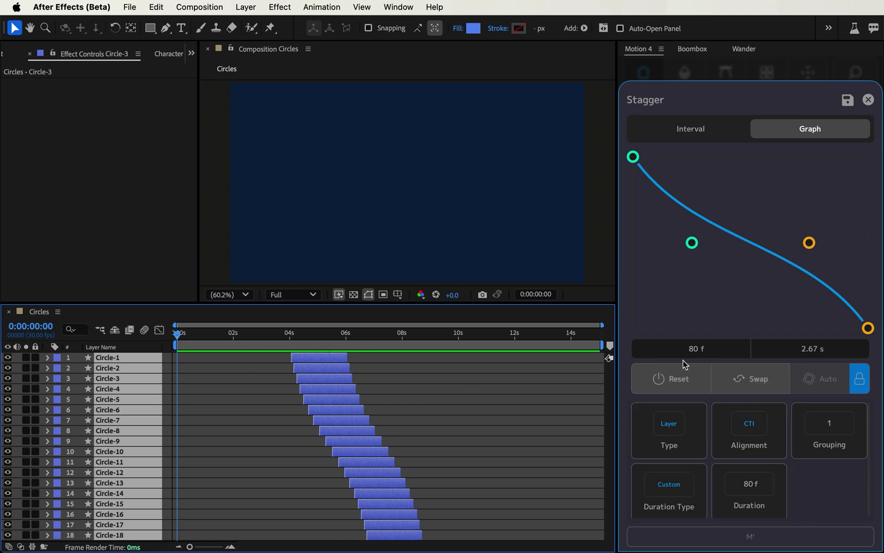
Bend both handles into a steep S-curve with the alignment set to Layer, preview the stagger and reselect all circles.
drag(690, 238, 790, 175)
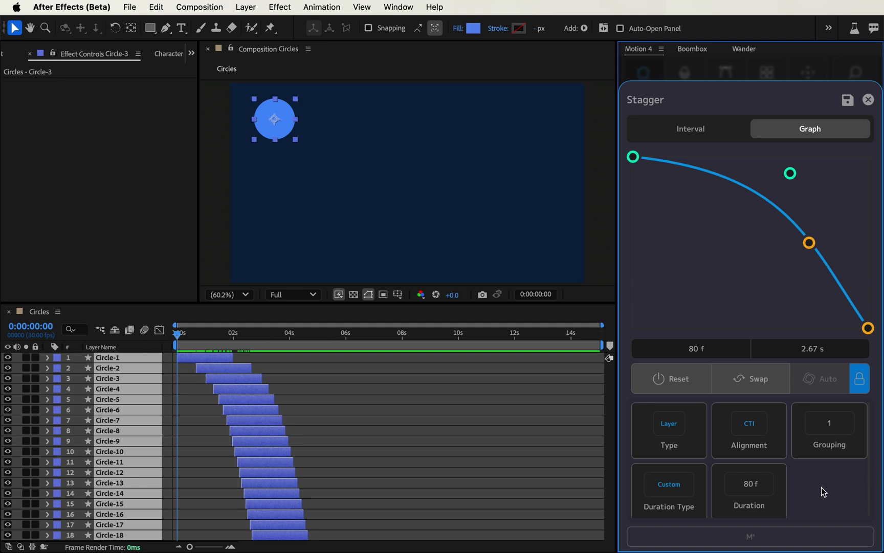
click(743, 451)
drag(808, 242, 673, 284)
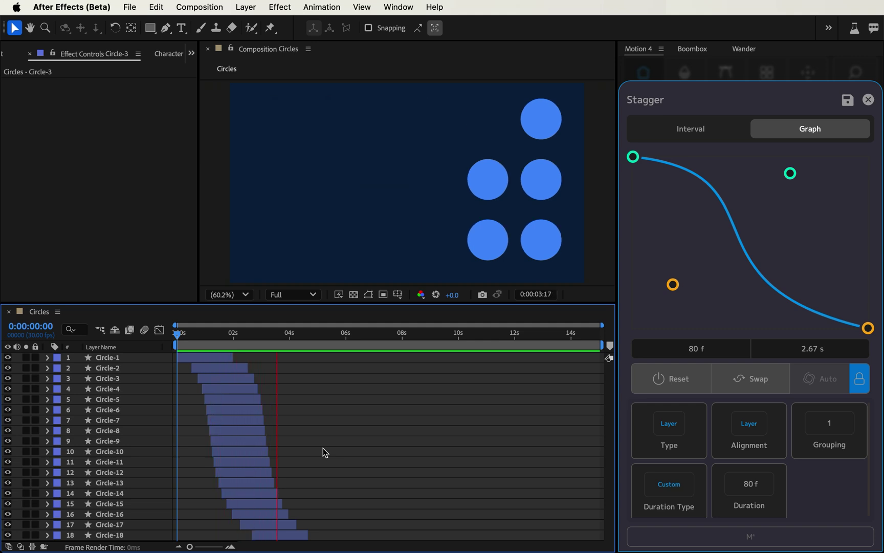
key(space)
key(super+a)
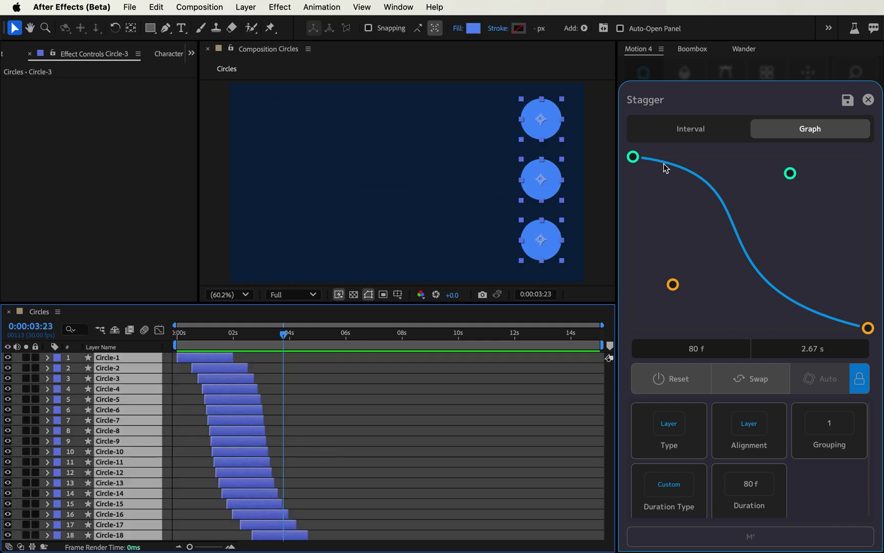
Move the curve's end point to just below mid offset, raise its end handle and lower the start handle near the minimum offset.
drag(868, 327, 737, 349)
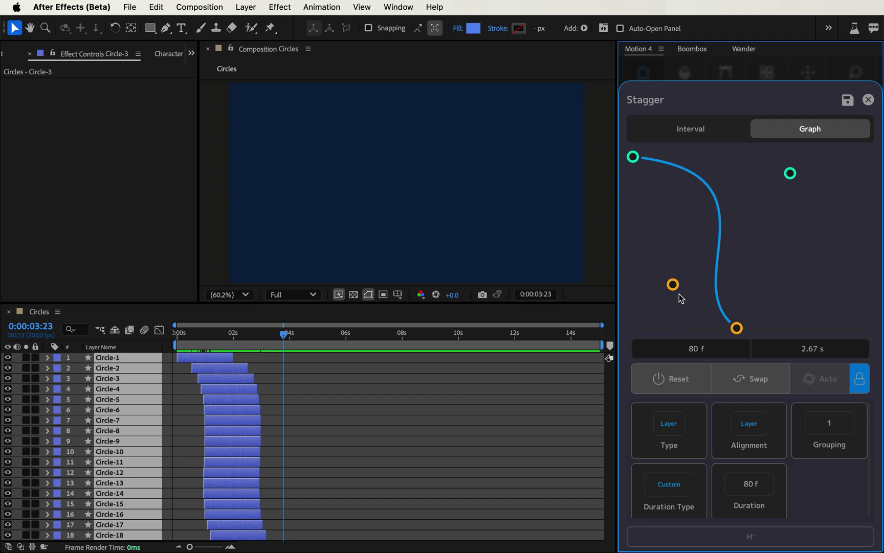
drag(673, 284, 725, 225)
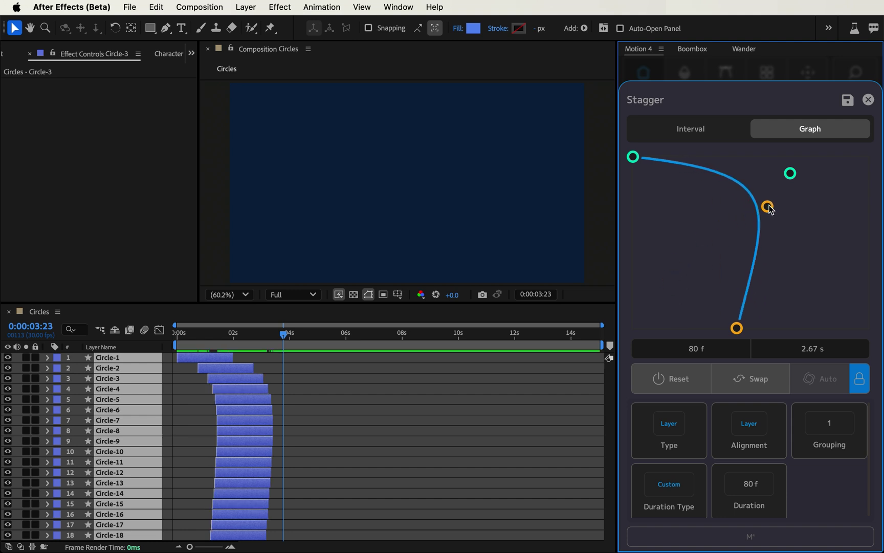
drag(790, 173, 640, 258)
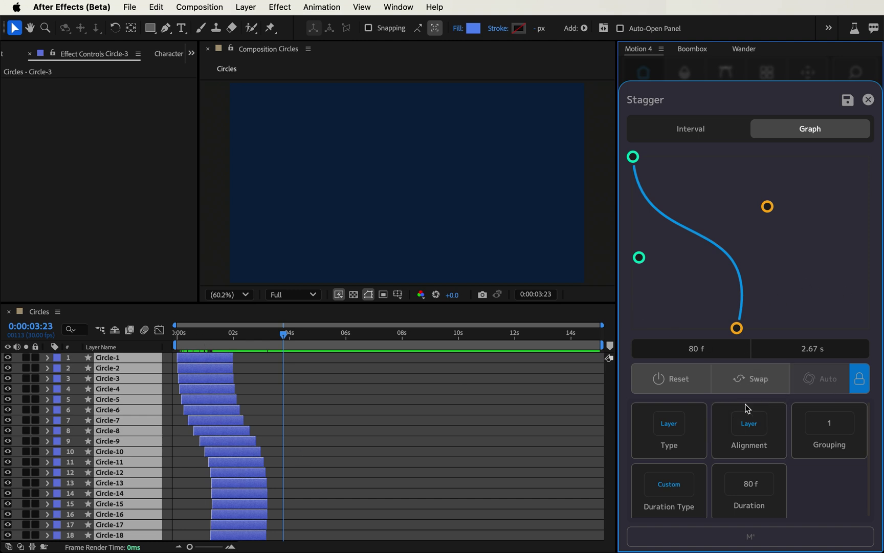
Swap the curve's direction, move its end point to the minimum offset, swap it back and toggle the swap again.
click(759, 382)
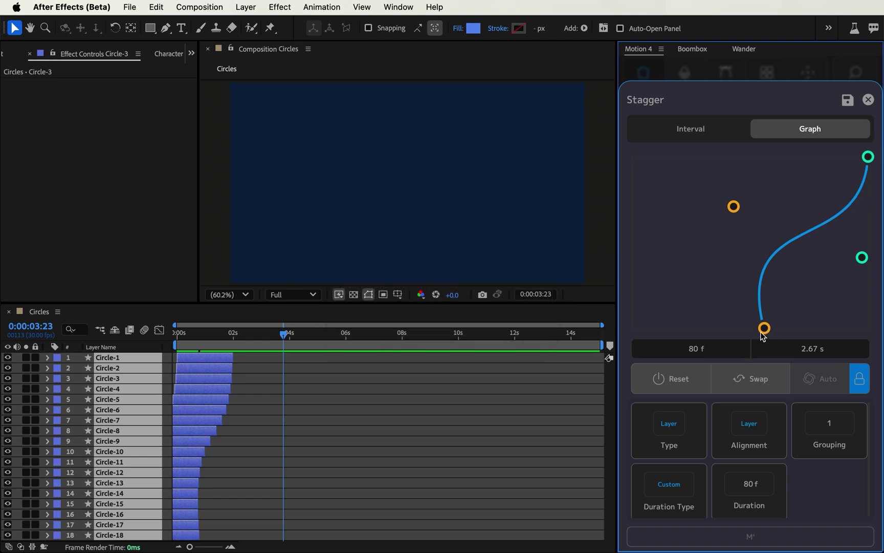
drag(765, 328, 598, 344)
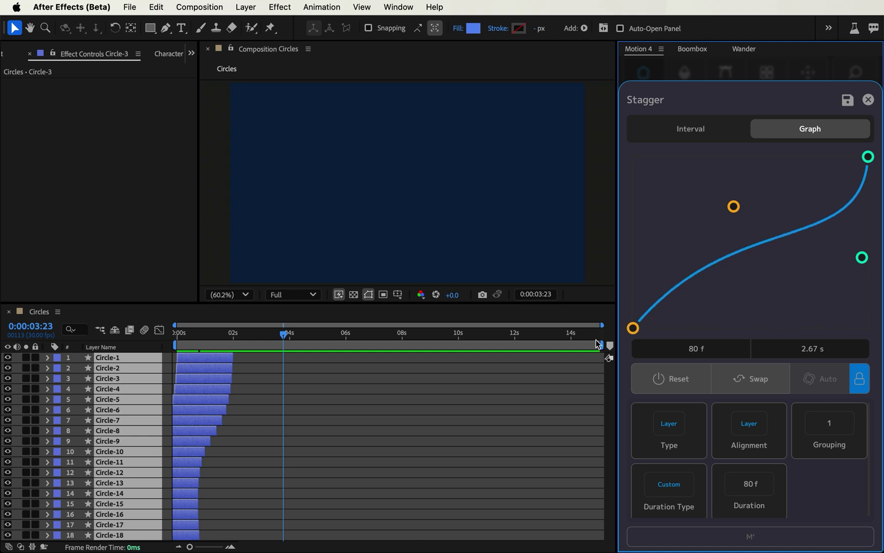
click(743, 387)
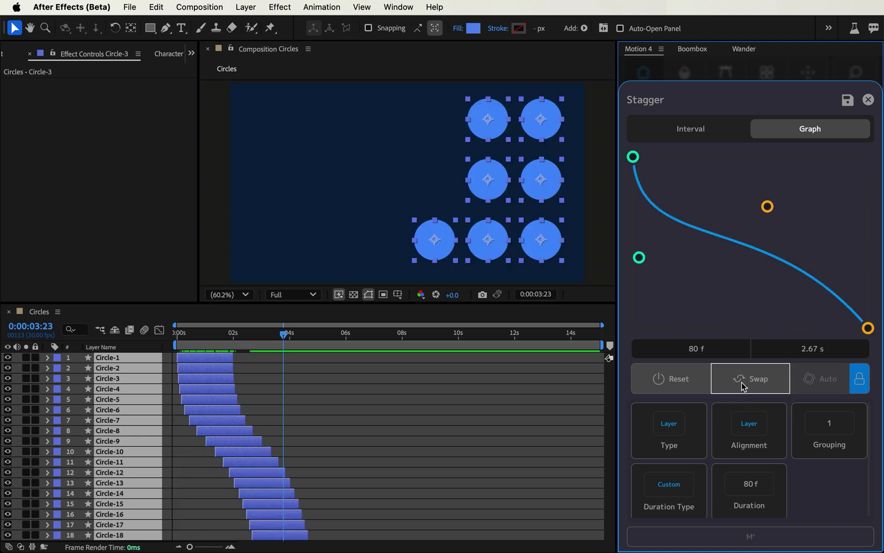
click(743, 386)
click(744, 386)
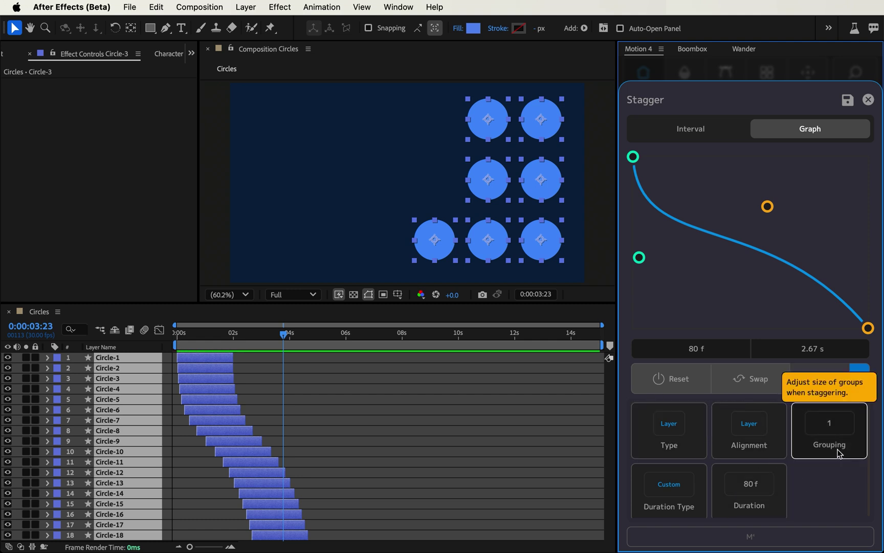
Set the duration type to Work Area and preview the stagger from the composition's start.
click(670, 510)
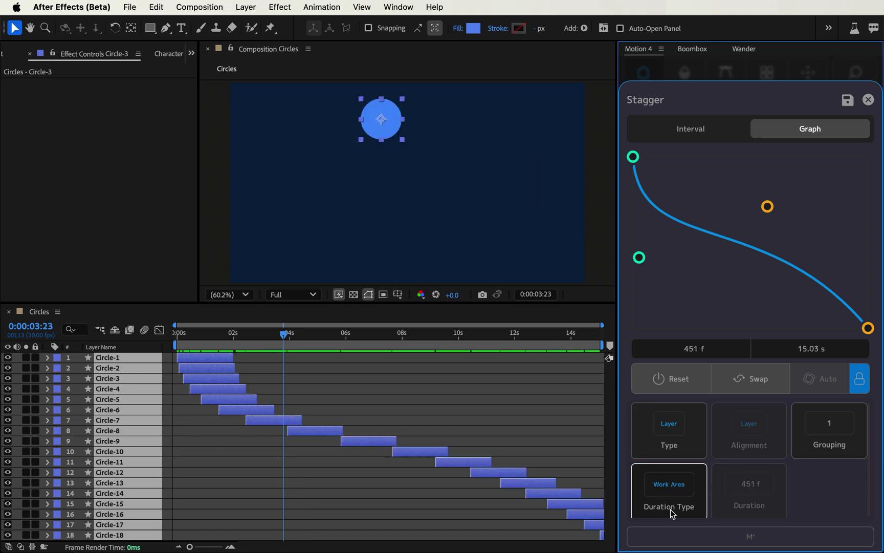
click(594, 335)
click(177, 334)
click(249, 376)
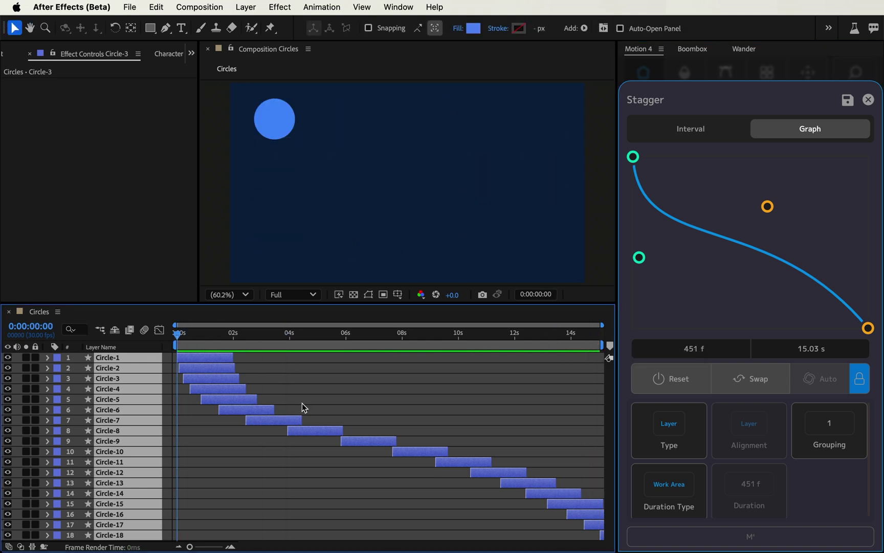
key(space)
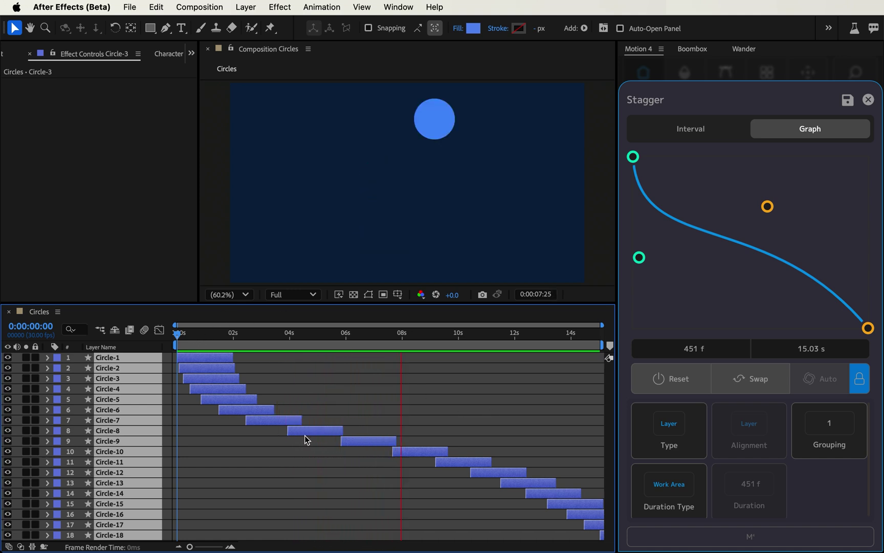
key(space)
Trim the work area's end to 0:00:06:28, 0:00:03:29 and 0:00:01:26 in turn to shorten the auto-applied stagger.
drag(391, 334, 373, 335)
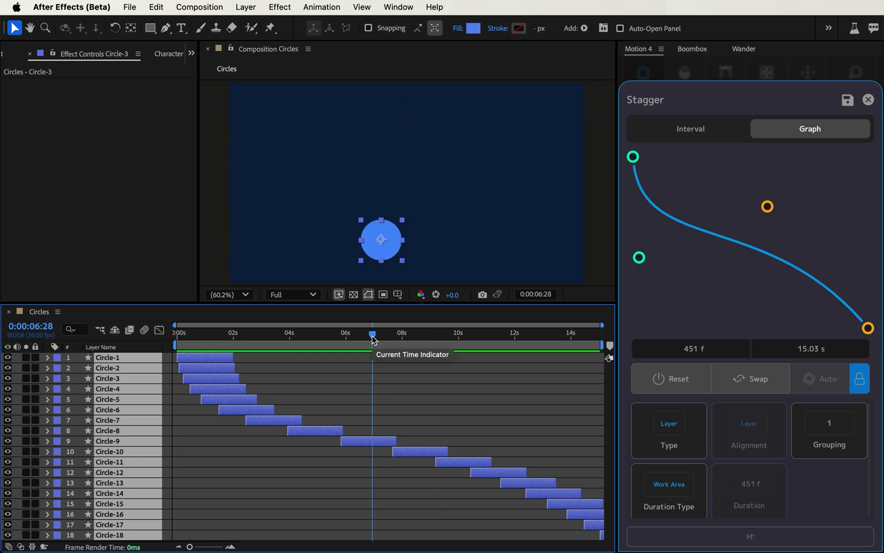
key(n)
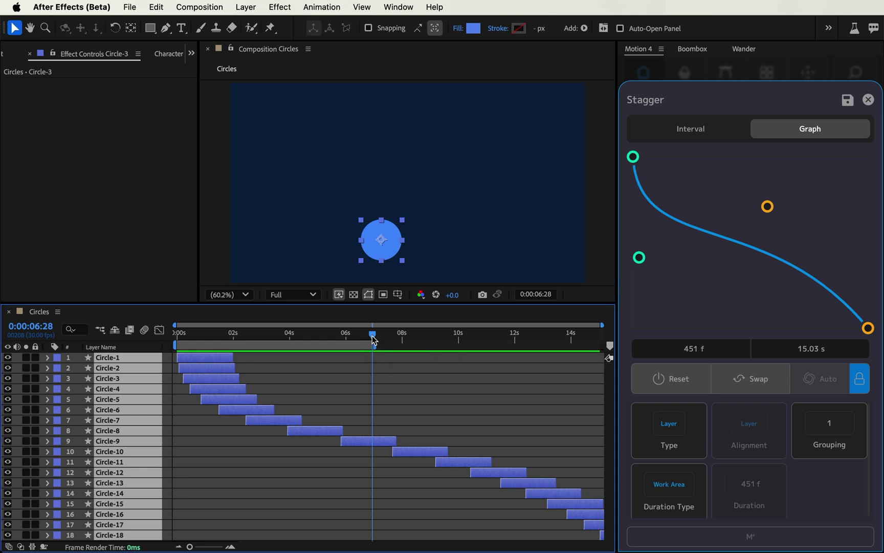
drag(344, 340, 290, 336)
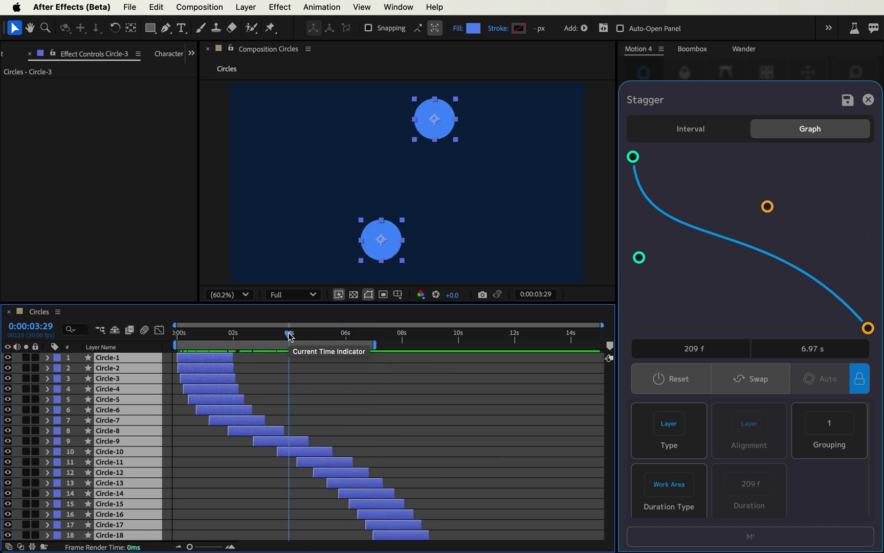
key(n)
drag(273, 337, 231, 338)
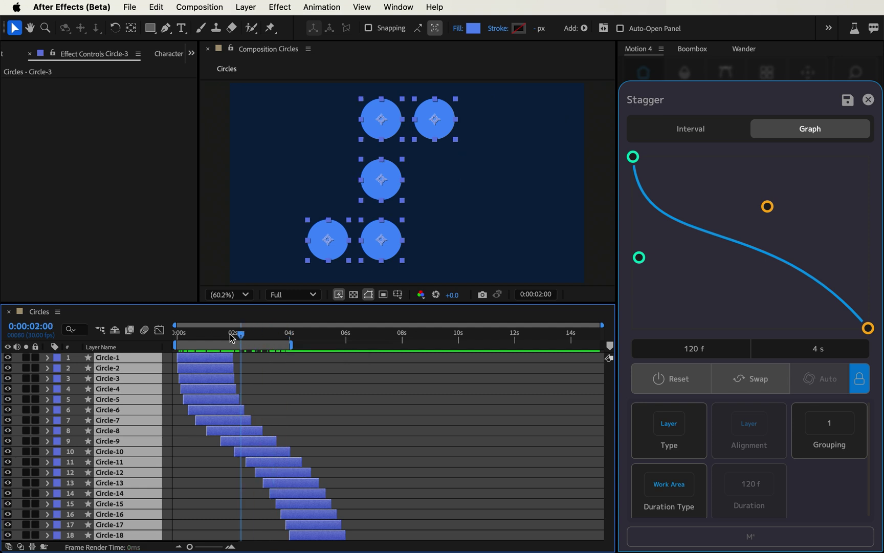
key(n)
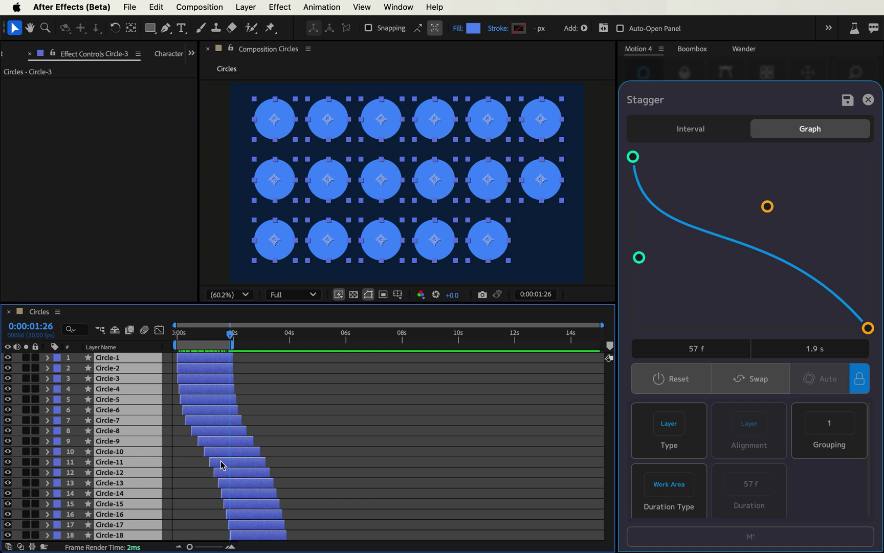
Preview the shortened stagger from the start and extend the work area's end to 226 frames.
key(Home)
key(space)
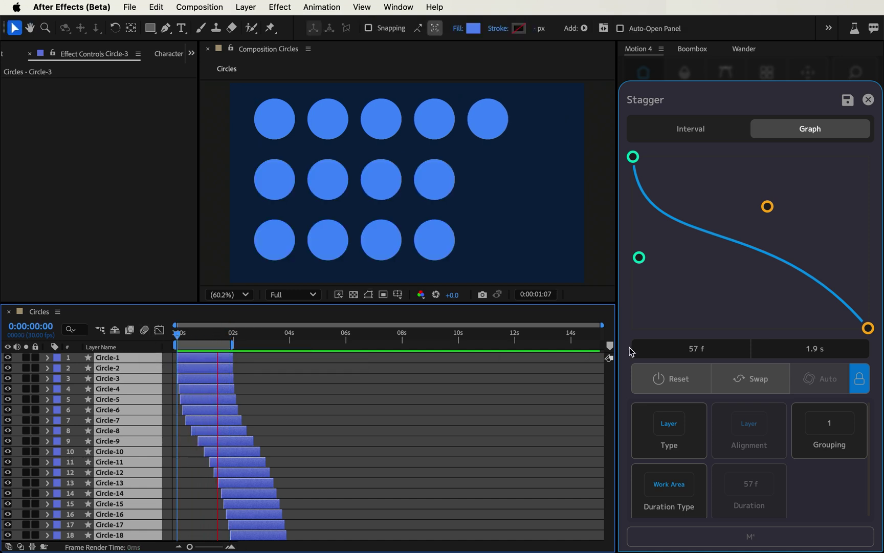
drag(233, 345, 394, 357)
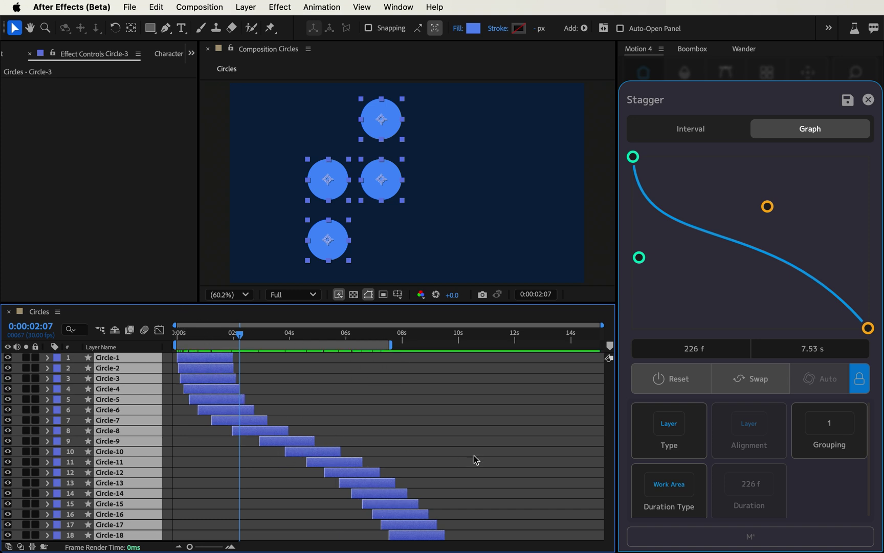
Set the duration type to Custom, try the seconds display and set the duration to 36 frames.
click(691, 509)
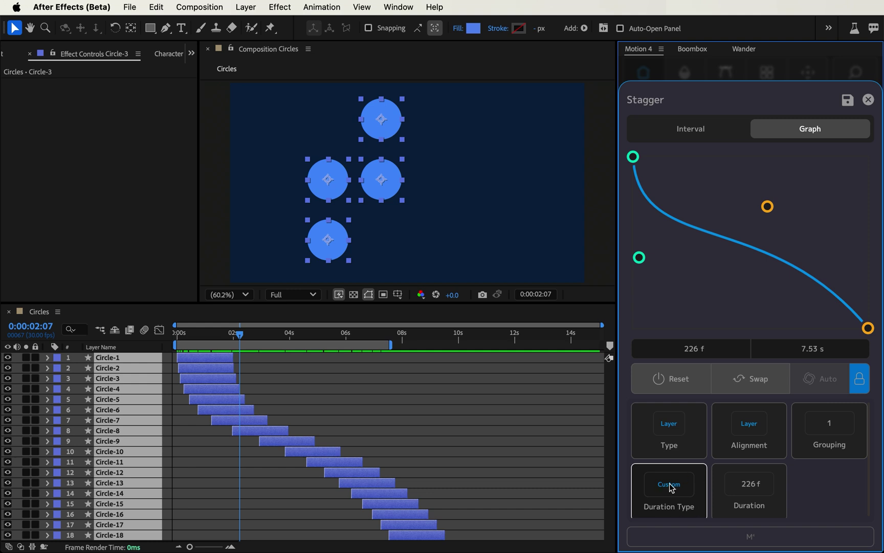
click(743, 507)
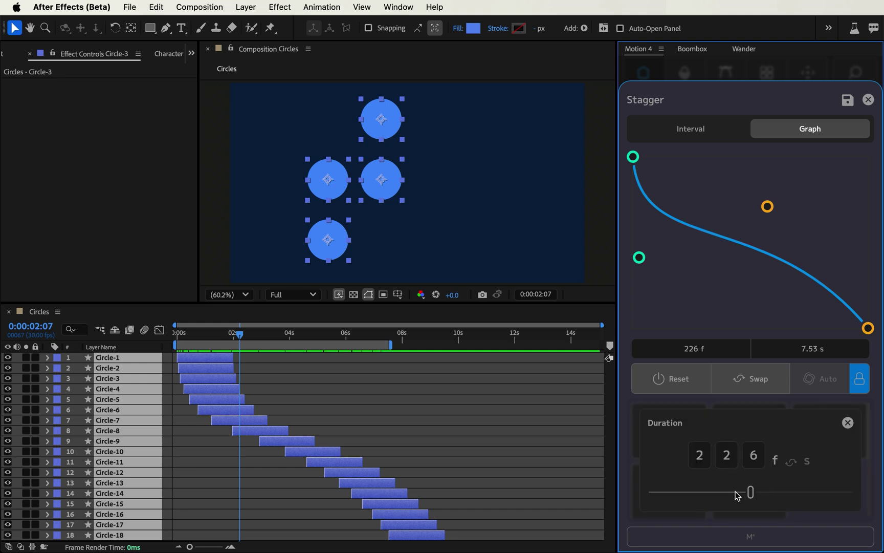
drag(746, 492, 701, 494)
click(791, 462)
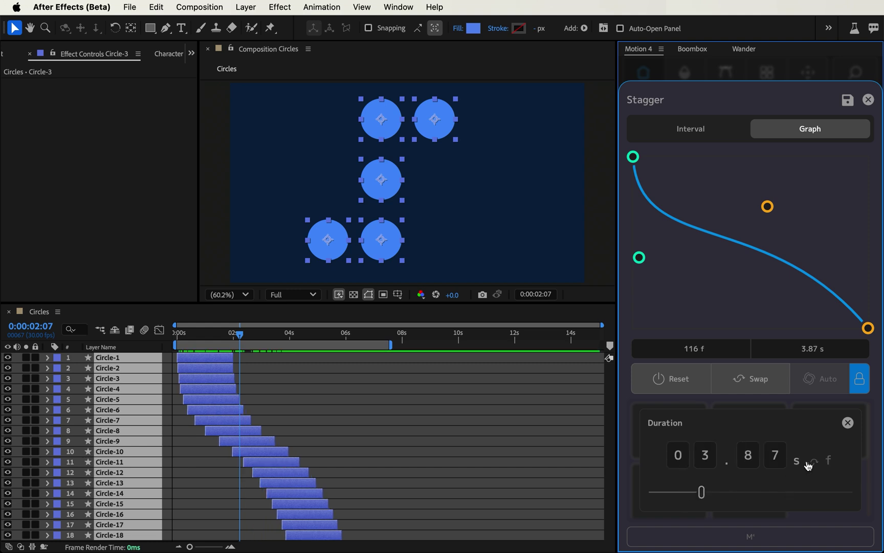
click(814, 462)
drag(689, 493, 664, 498)
click(848, 422)
Reshape the curve with a lower start handle and higher end handle, and align the layers to the CTI at the composition's start.
drag(640, 257, 711, 288)
drag(767, 207, 788, 165)
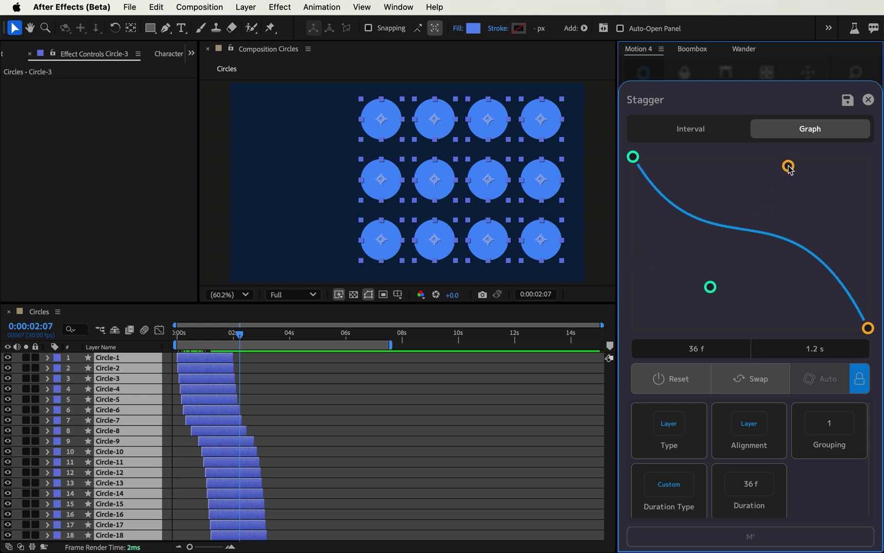
click(756, 447)
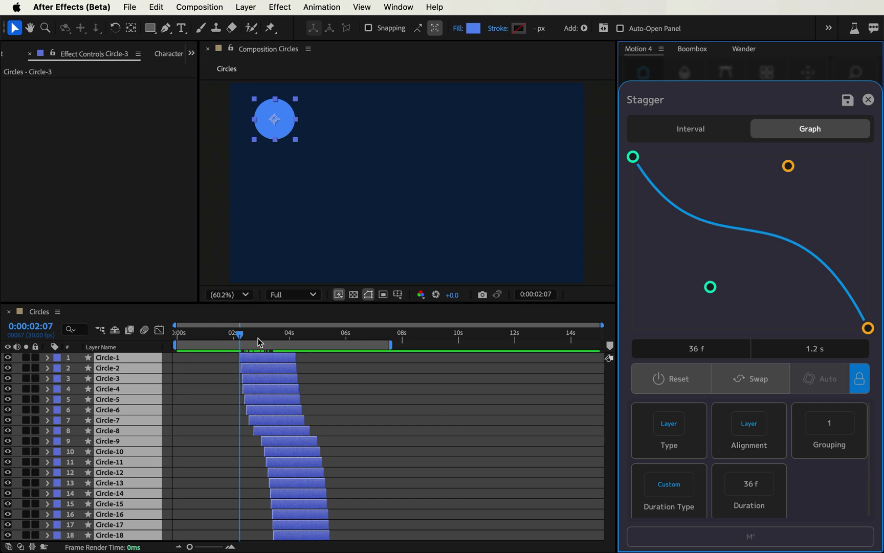
click(259, 341)
key(Home)
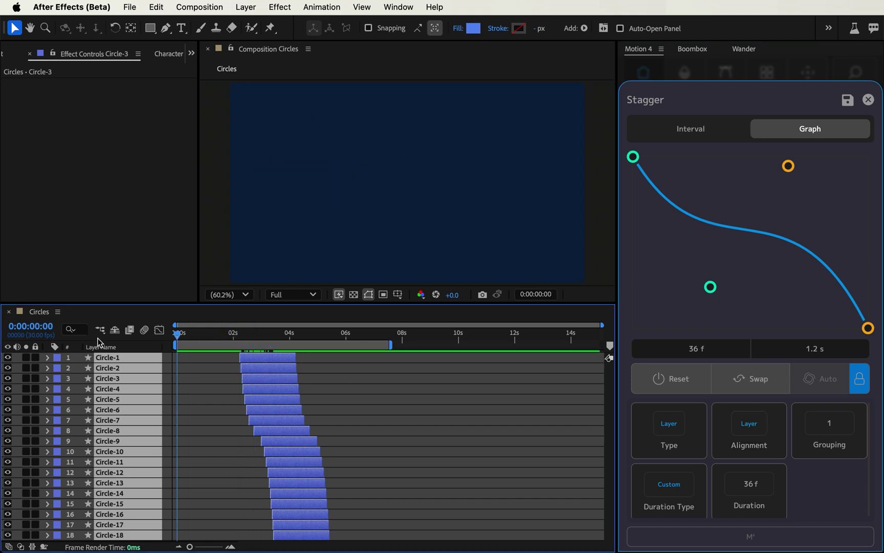
click(758, 449)
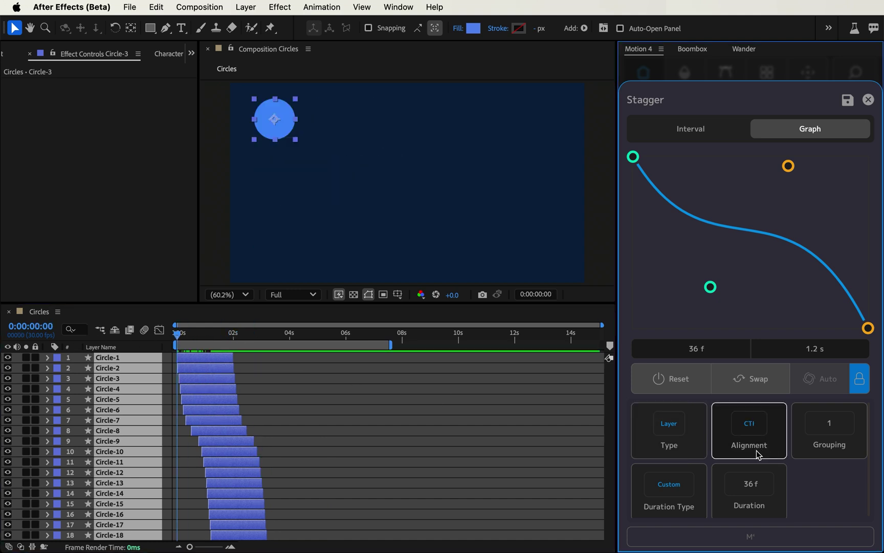
Set the stagger grouping to 4 layers.
click(798, 450)
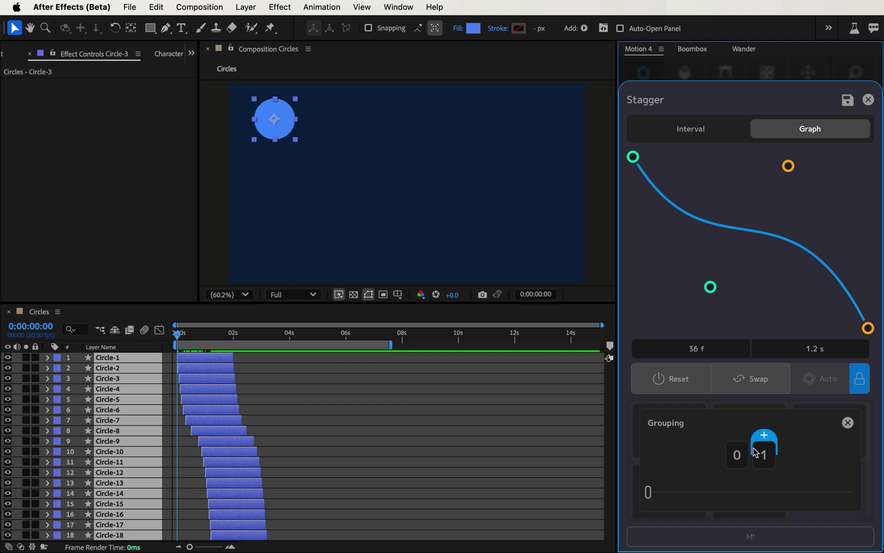
click(763, 435)
click(762, 435)
click(762, 435)
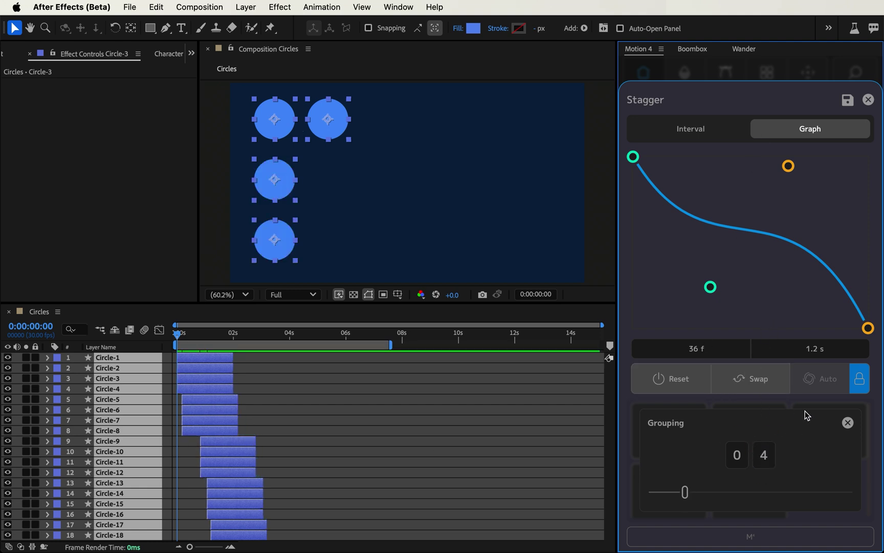
Set the custom stagger duration to 246 frames and raise the curve's start handle to just beyond the end handle.
click(767, 498)
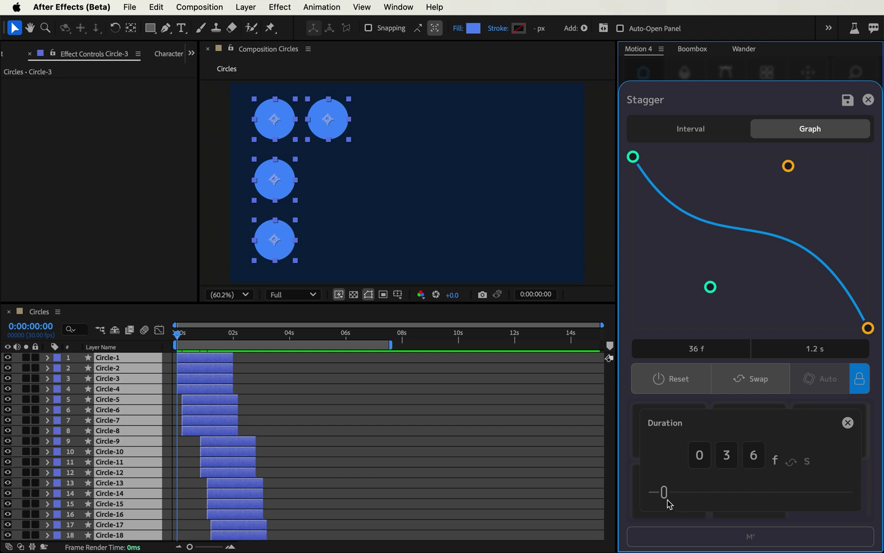
drag(670, 504, 761, 497)
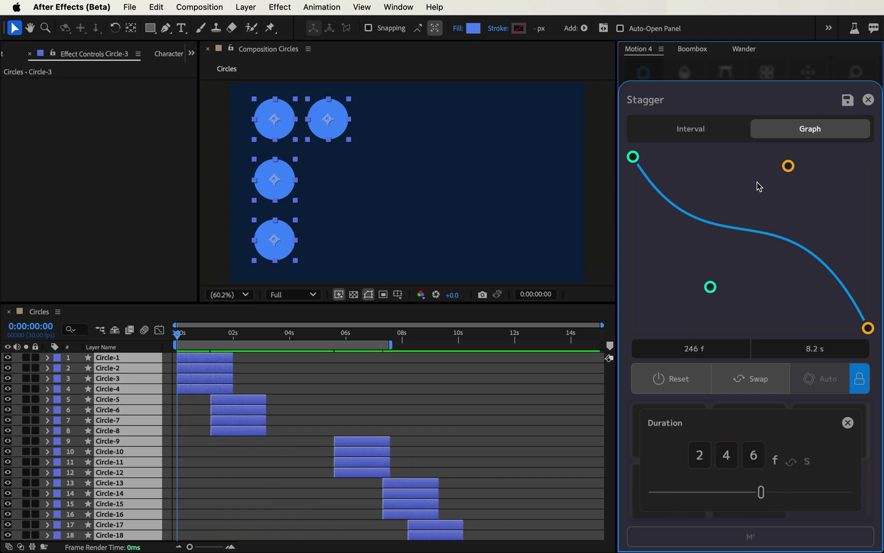
drag(710, 287, 845, 186)
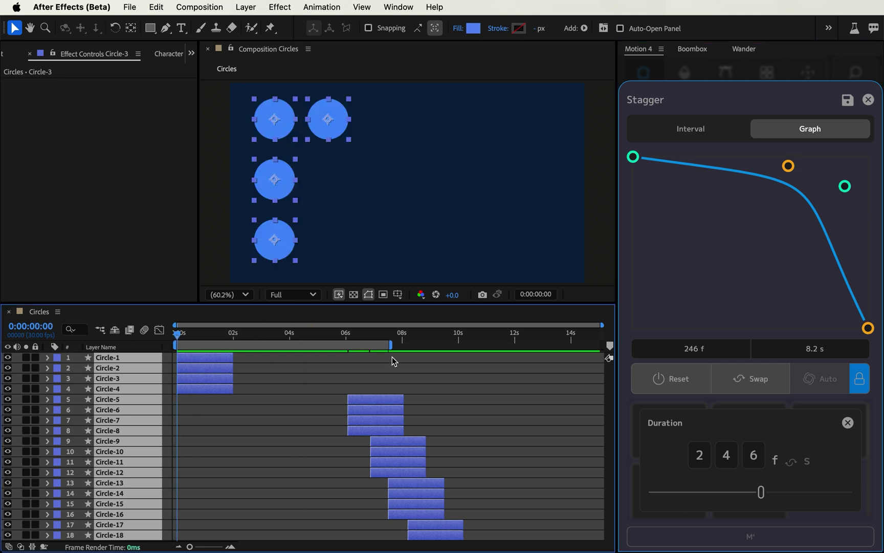
Extend the work area to the end of the composition and preview the grouped stagger from the start.
drag(388, 346, 628, 359)
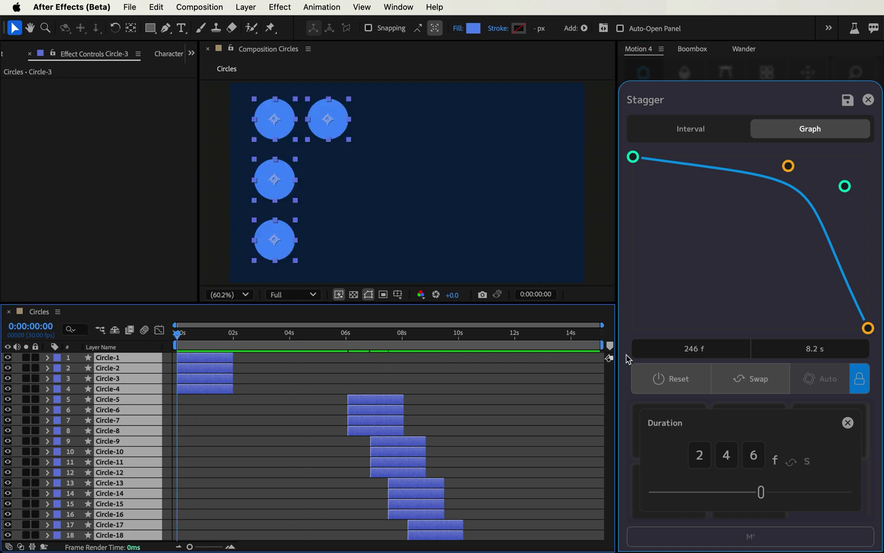
key(space)
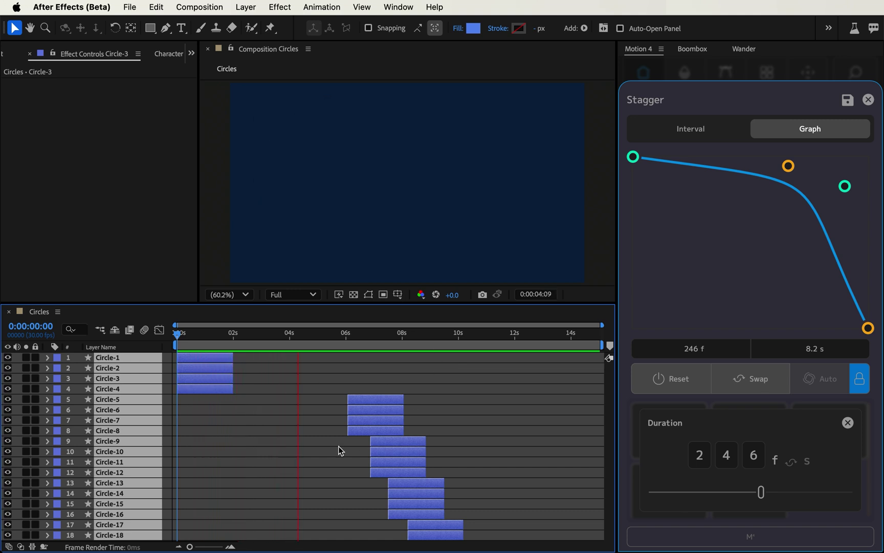
key(space)
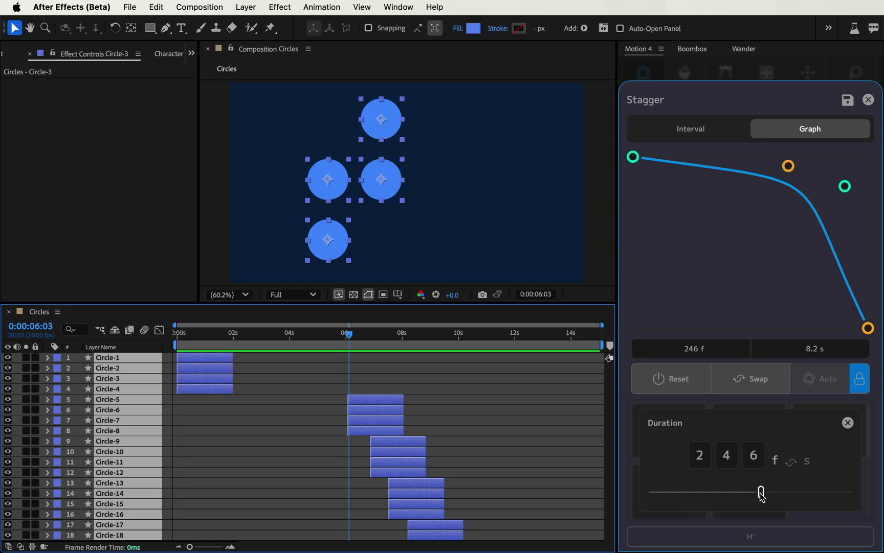
Shorten the stagger duration to 71 frames, preview it from the start and return the playhead to the composition's start.
drag(762, 493, 682, 493)
key(Home)
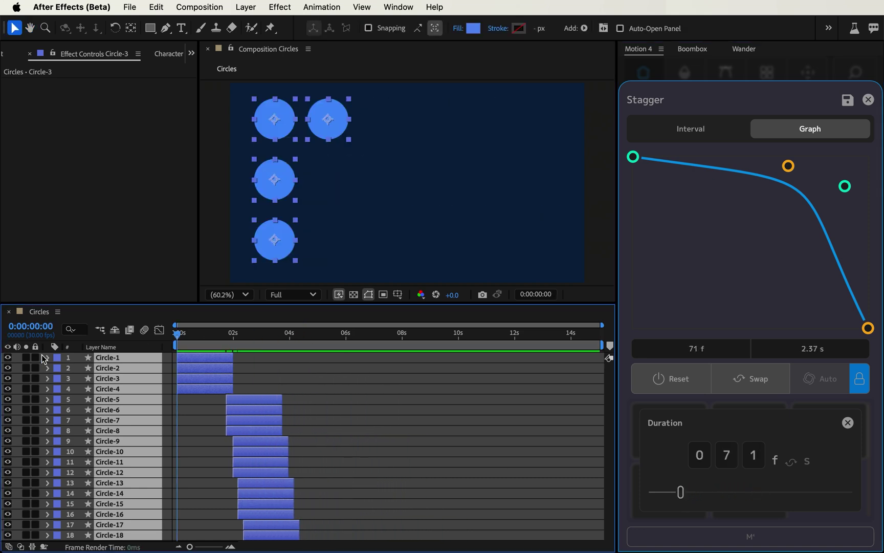
key(space)
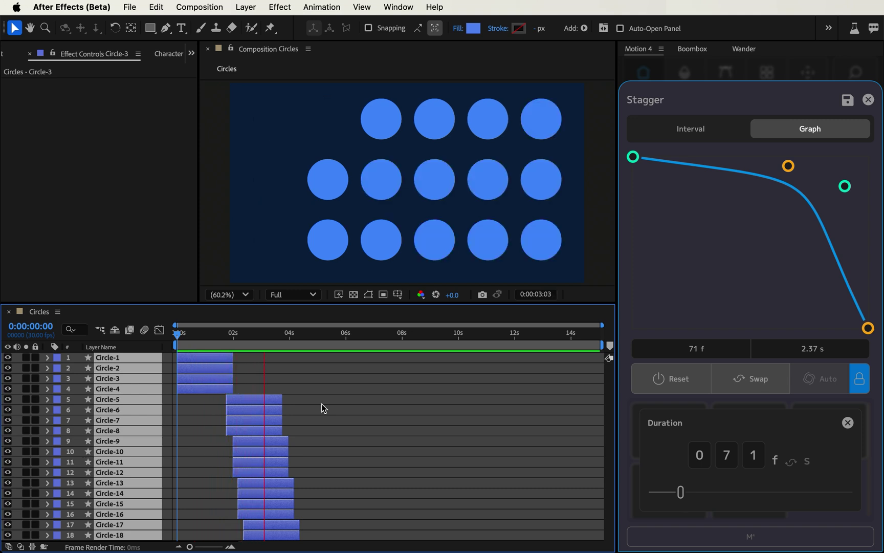
key(space)
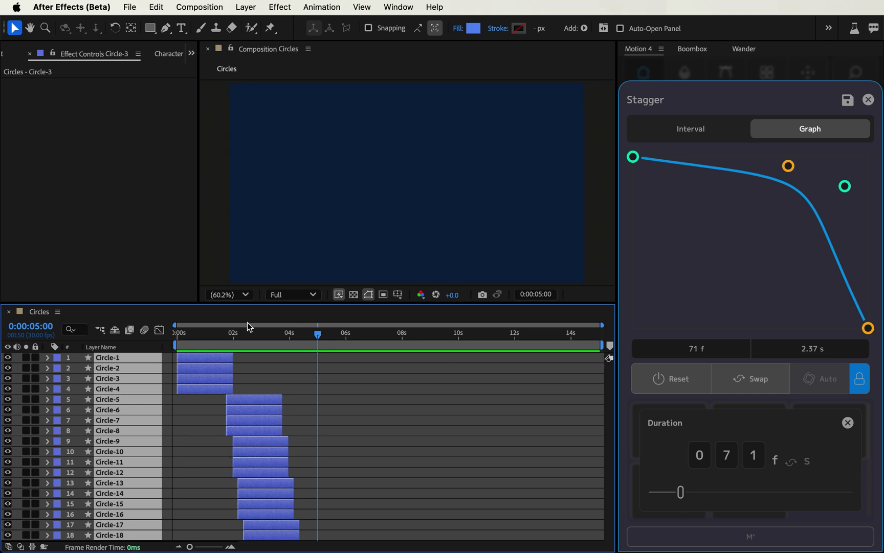
drag(260, 334, 81, 342)
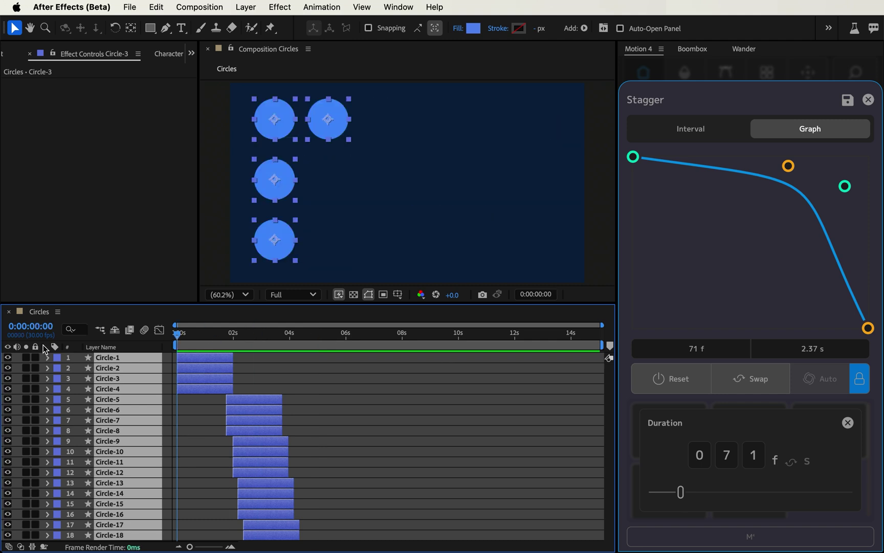
Undo the stagger on the circle layers and switch Stagger to Interval mode with automatic applying turned off.
key(super+z)
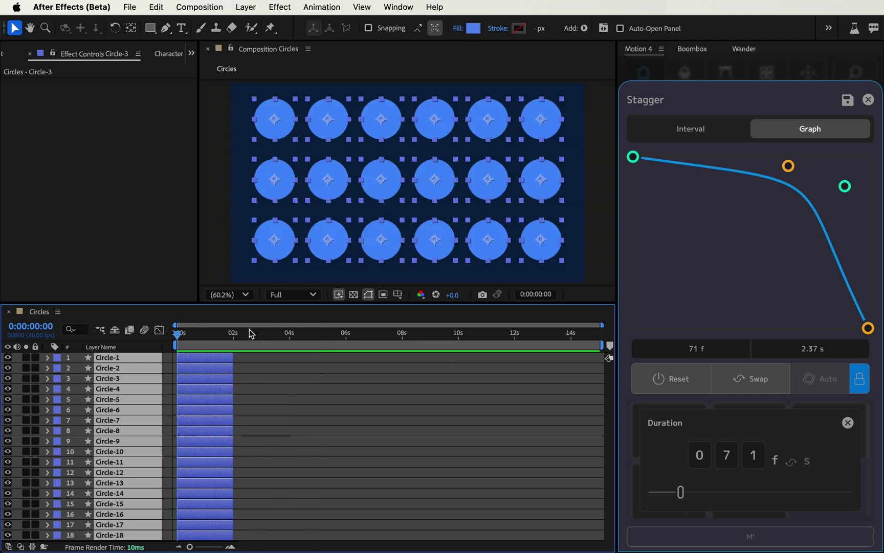
click(692, 134)
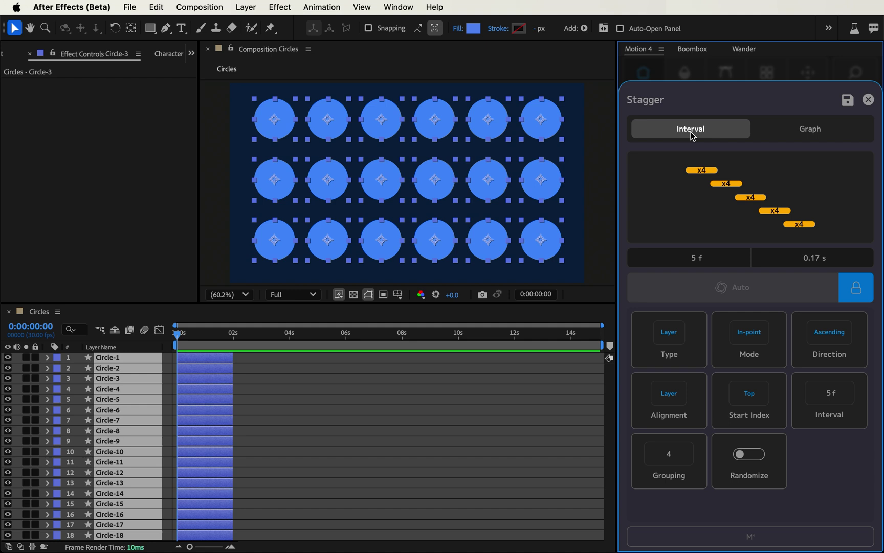
click(861, 290)
click(862, 290)
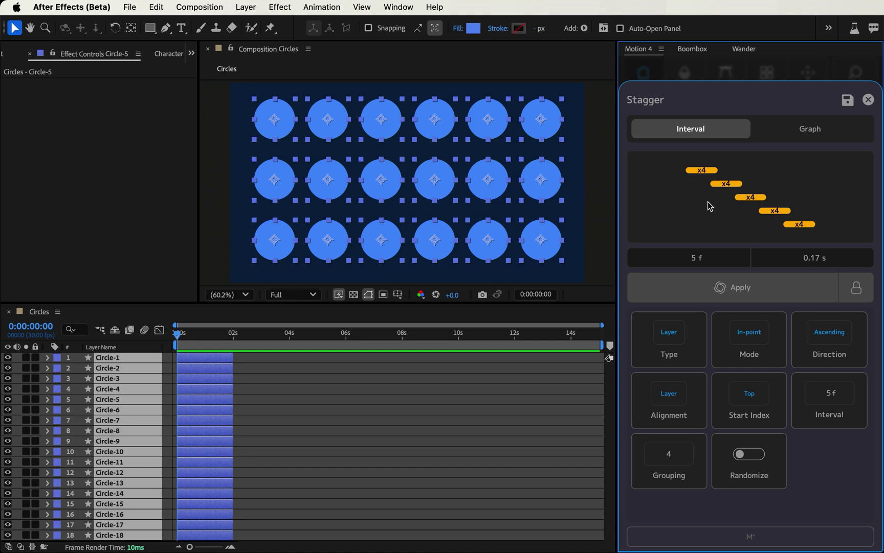
Set the interval stagger's grouping to 1 layer.
click(681, 481)
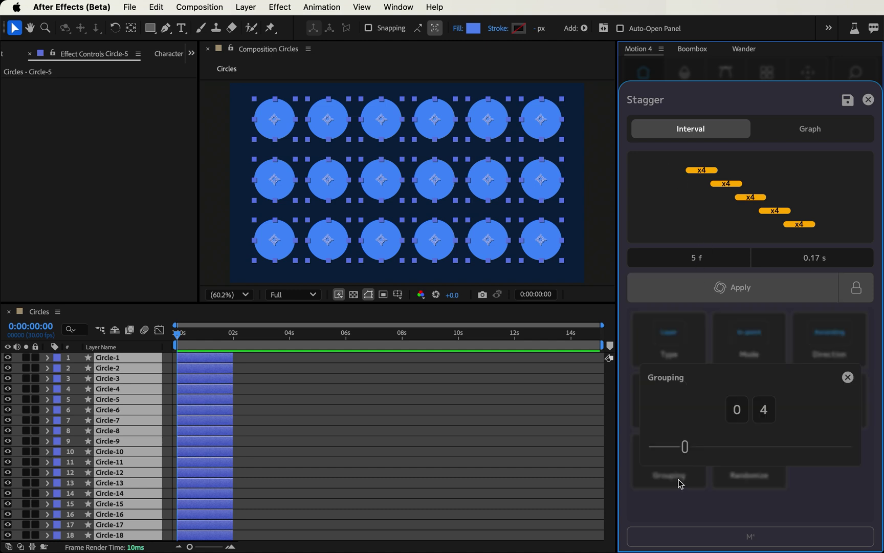
click(768, 426)
click(768, 426)
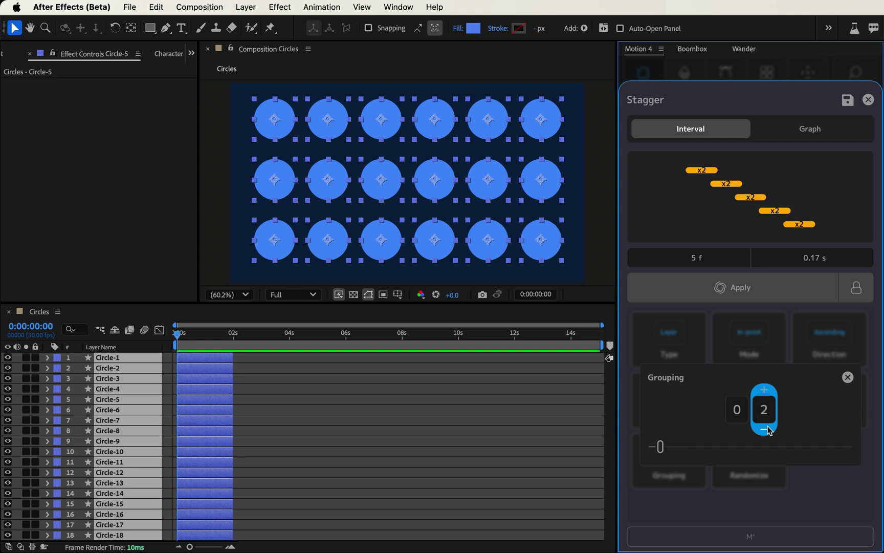
click(768, 426)
click(848, 377)
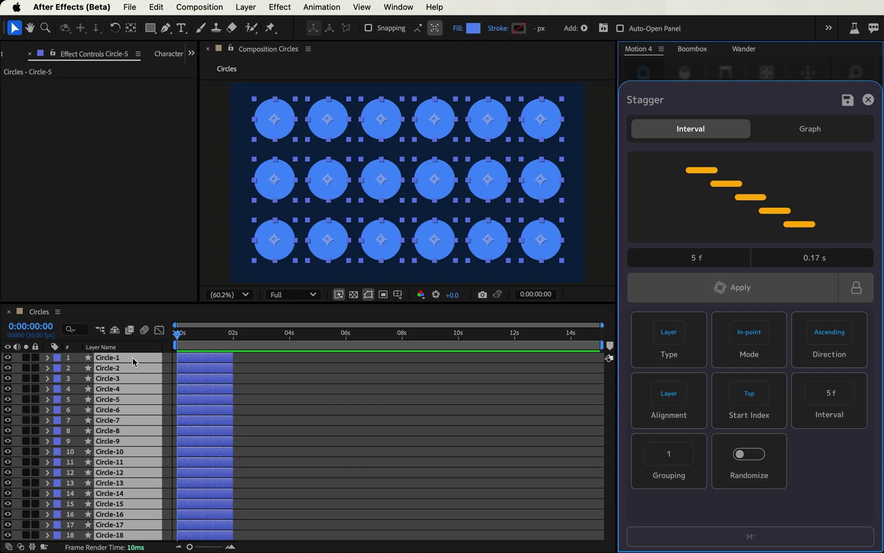
Reveal the Position property of all circle layers and show the Modes column in the timeline.
key(p)
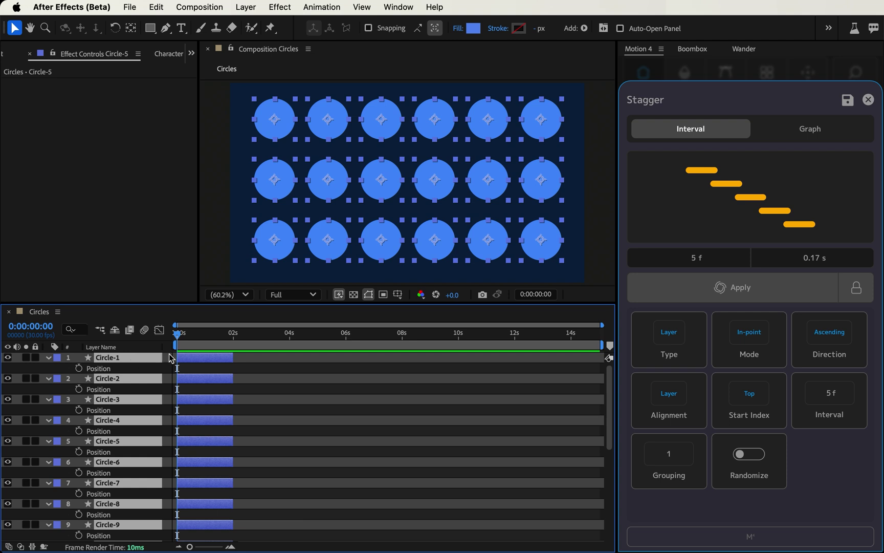
right_click(143, 356)
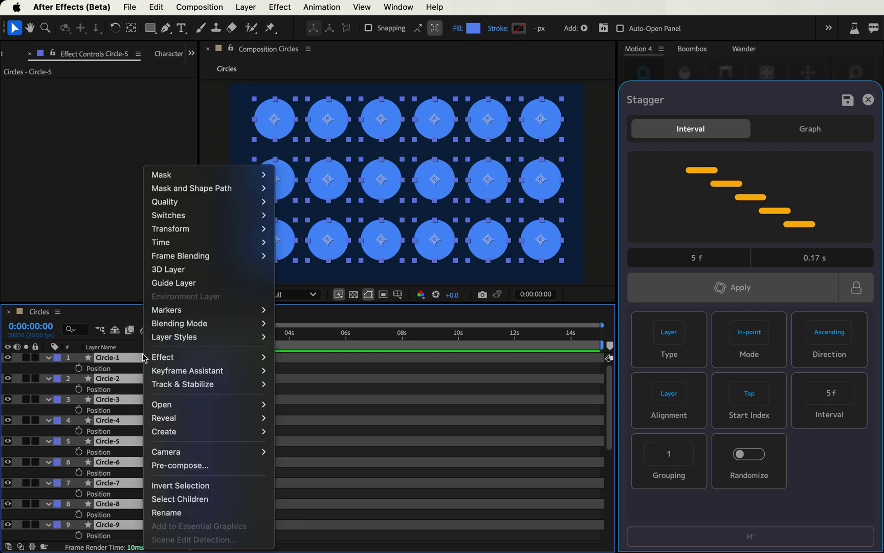
key(Escape)
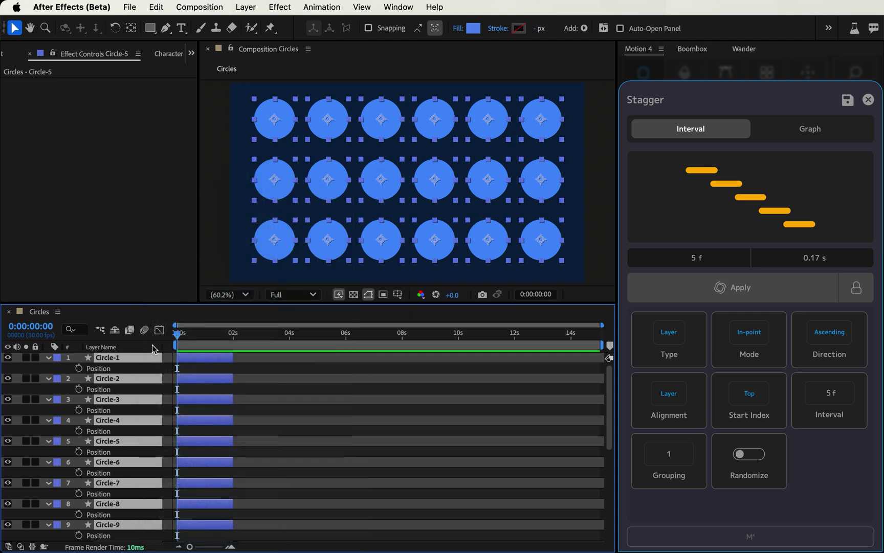
right_click(154, 349)
mouse_move(194, 389)
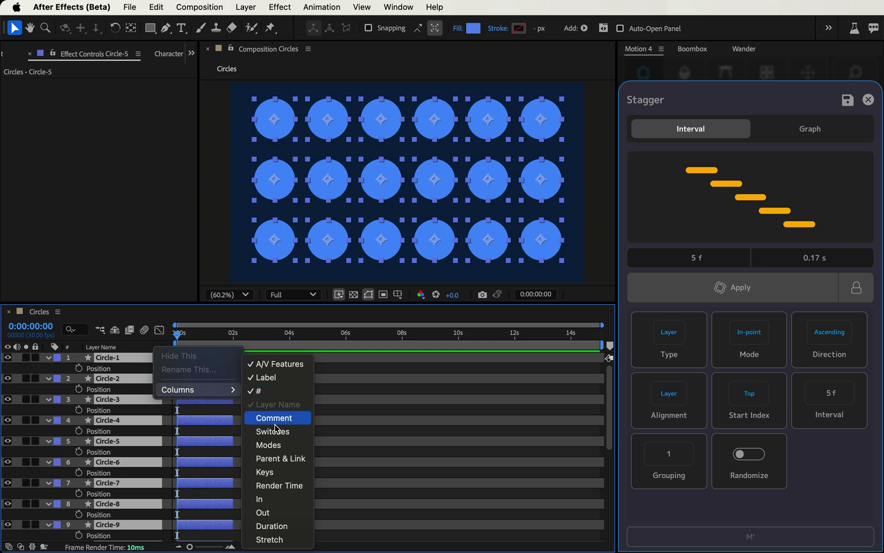
click(270, 445)
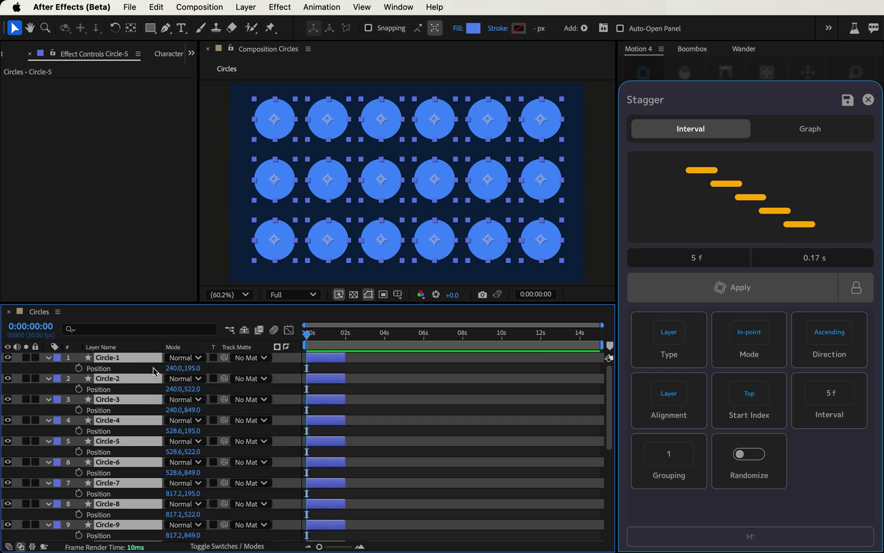
Keyframe all circles' Position at frame 0 and, moved down to Y 272 for Circle-1, at frame 29; extend all layers to the composition's end.
click(78, 368)
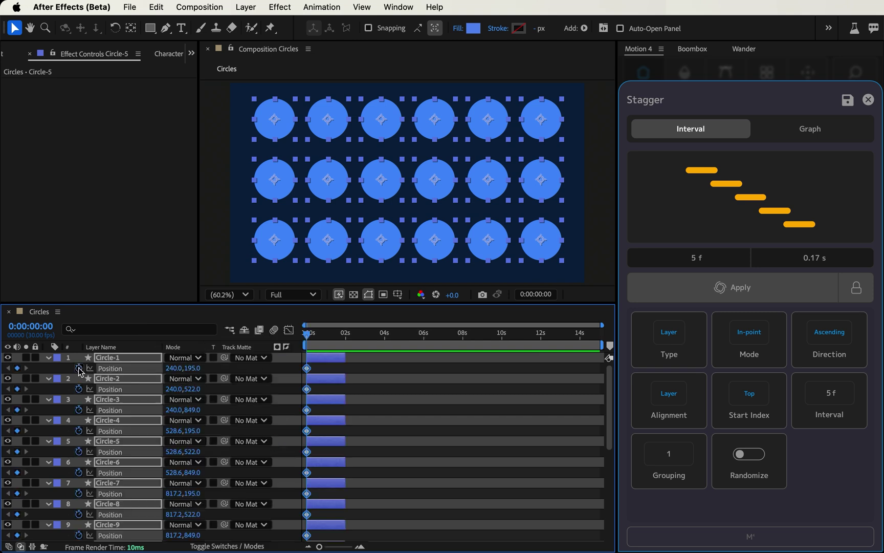
drag(313, 334, 326, 336)
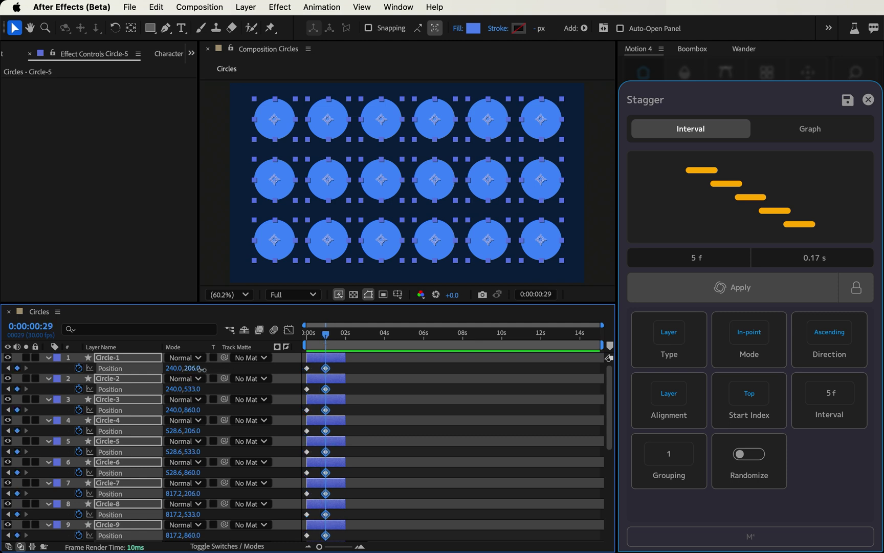
drag(192, 367, 232, 369)
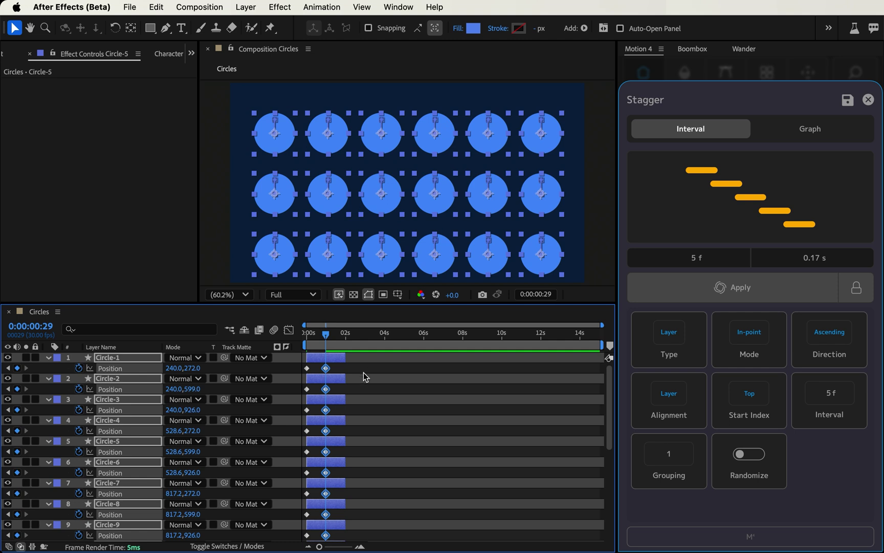
click(342, 370)
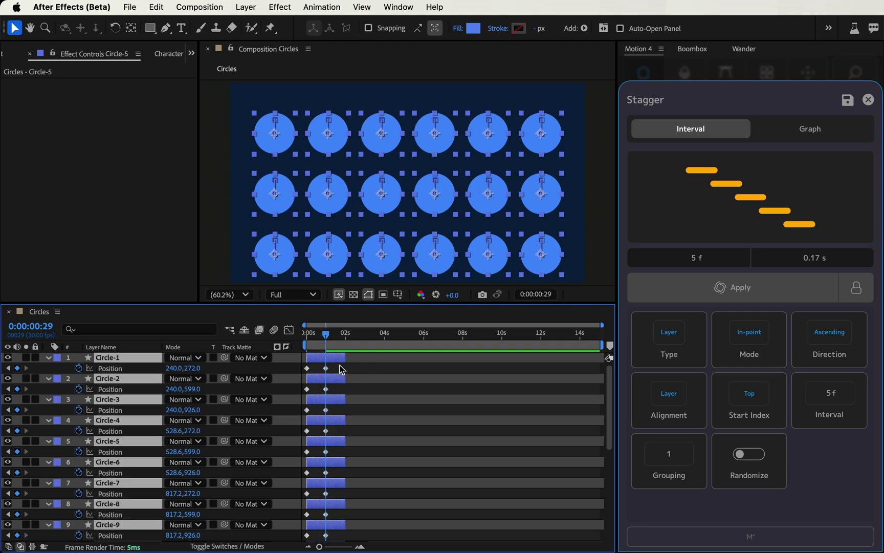
drag(346, 357, 602, 358)
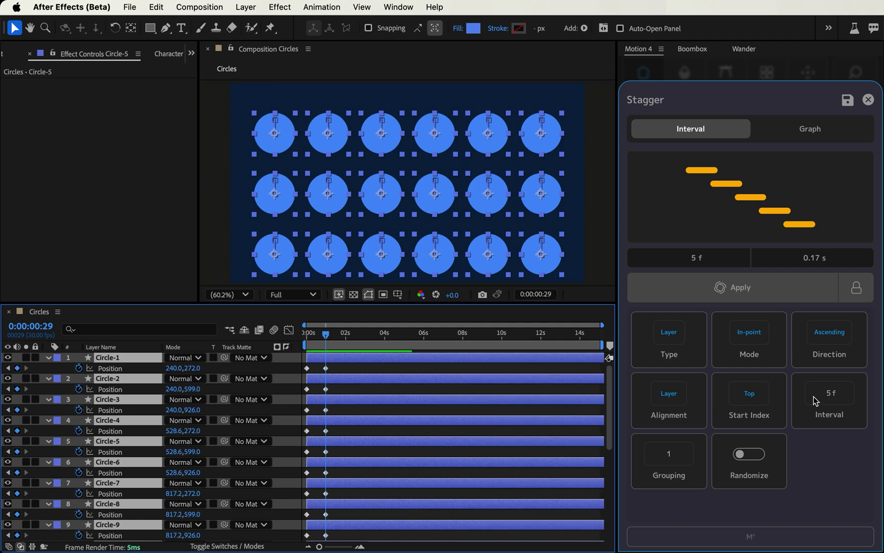
Select all Position keyframes on the 18 circles and apply a Keyframe-type stagger with the 5-frame interval.
click(341, 371)
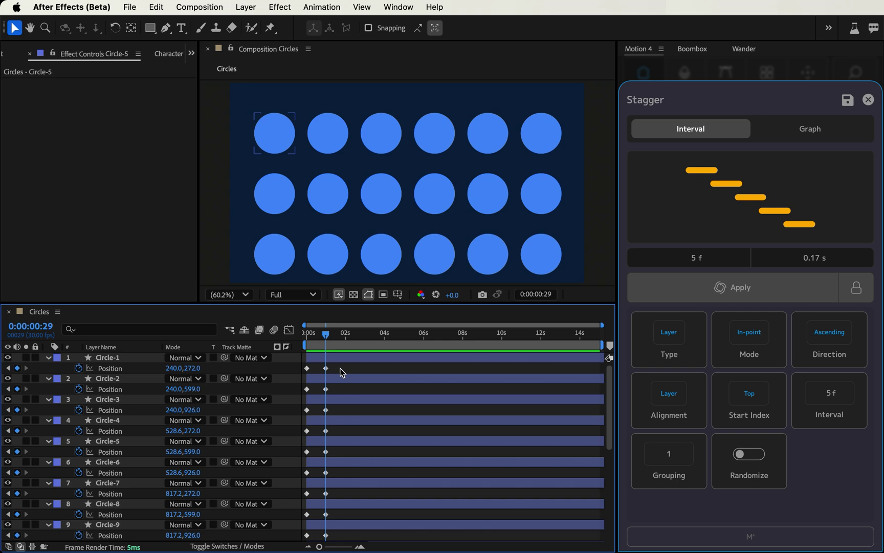
drag(340, 368, 281, 527)
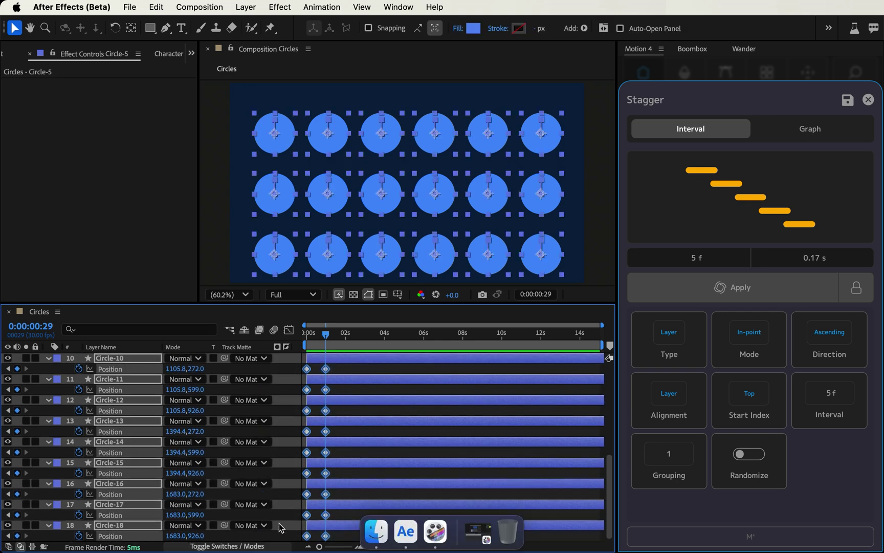
scroll(346, 507, up, 8)
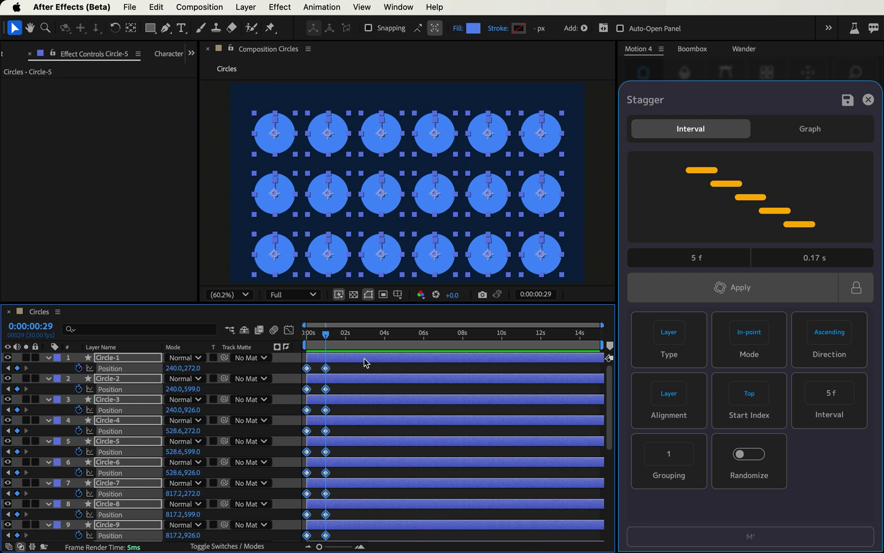
click(668, 361)
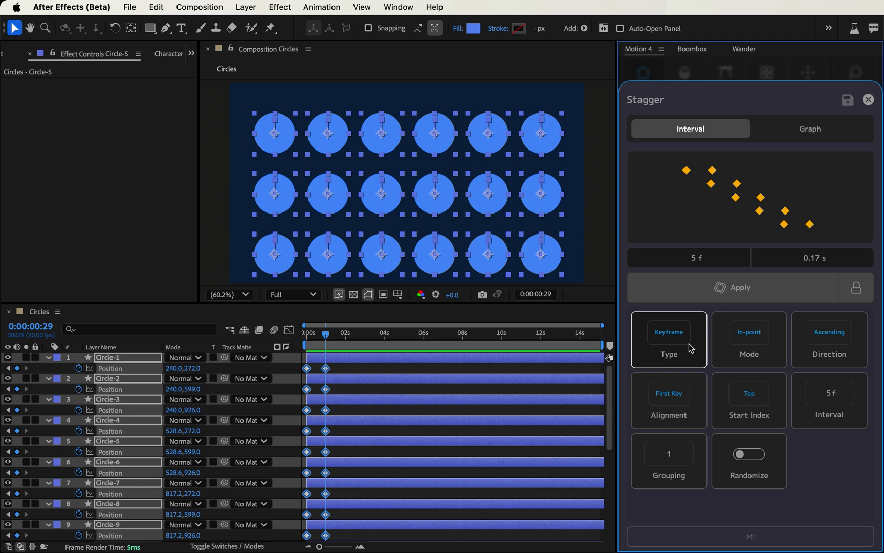
click(740, 292)
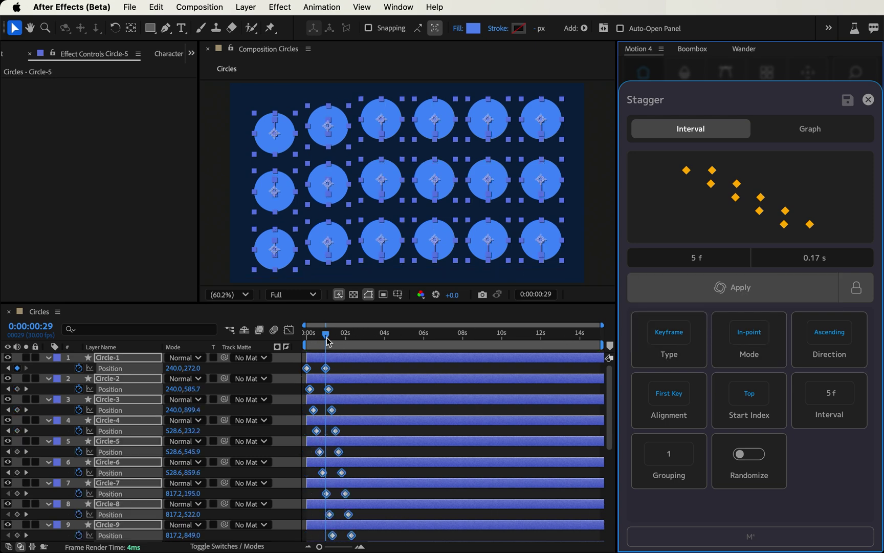
Preview the staggered keyframe animation from the composition's start.
drag(329, 342, 276, 342)
key(space)
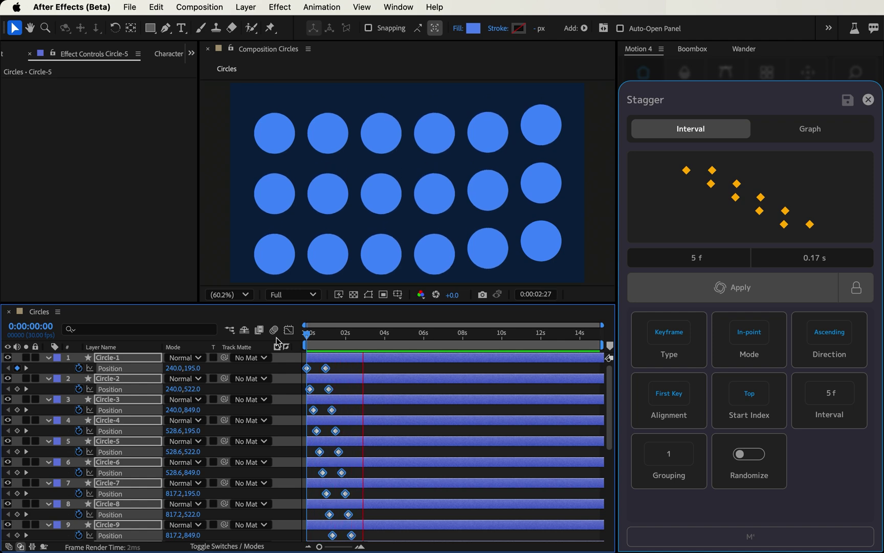
key(space)
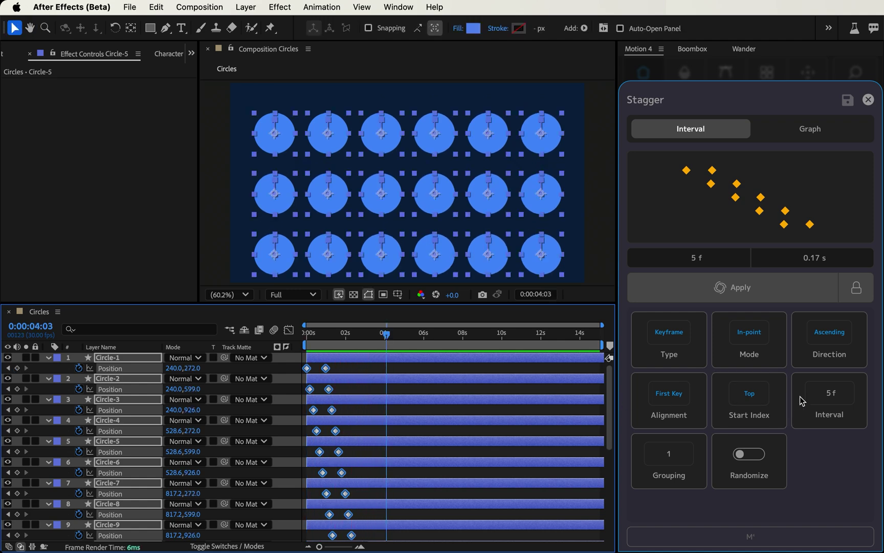
Turn on automatic application of the stagger and raise the Interval to 23 frames for the selected Position keyframes.
click(856, 290)
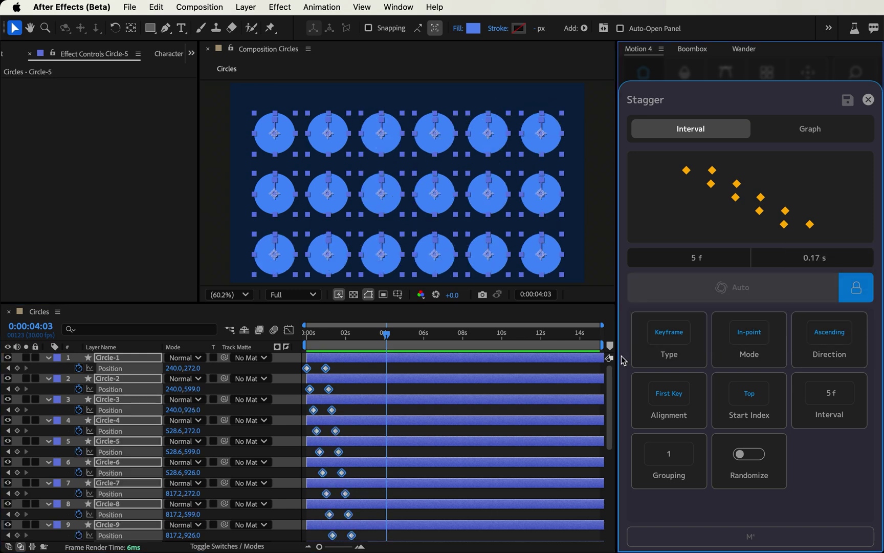
click(829, 407)
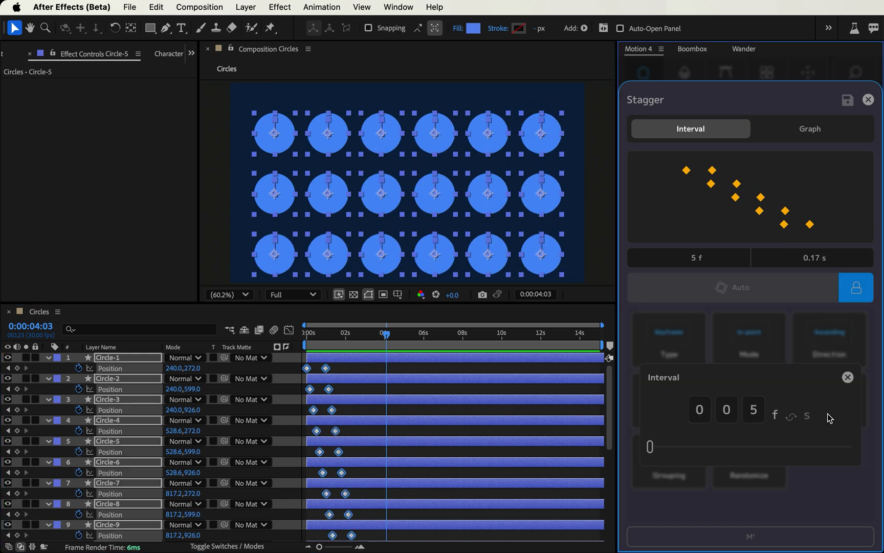
click(754, 390)
click(754, 390)
click(754, 390)
click(754, 390)
click(754, 390)
click(754, 389)
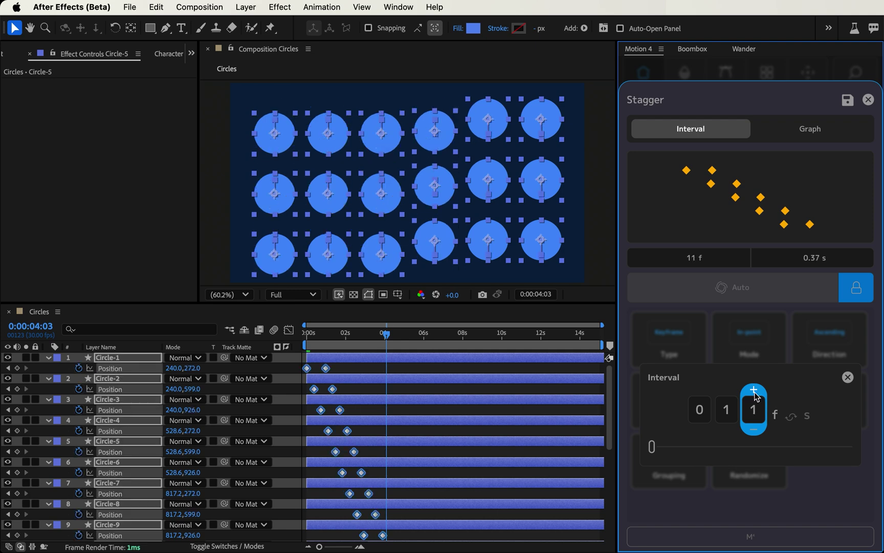
click(754, 390)
click(754, 390)
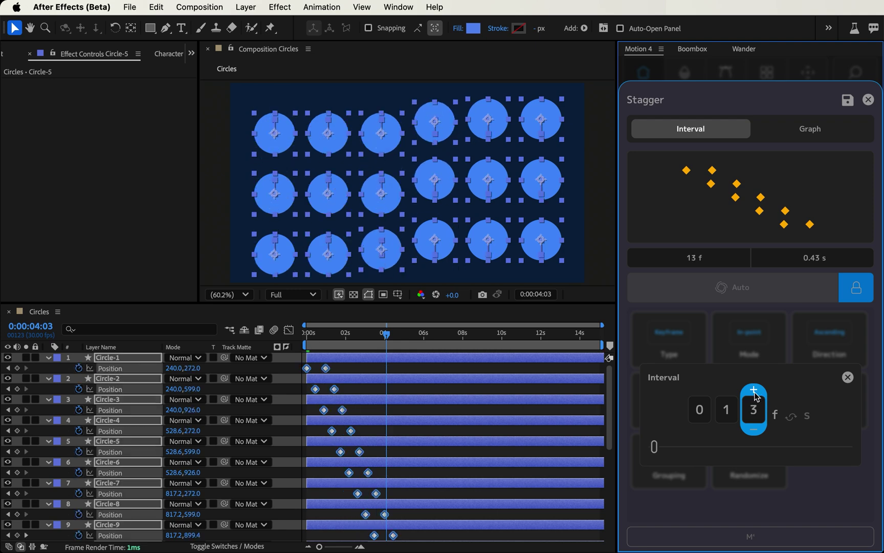
click(727, 391)
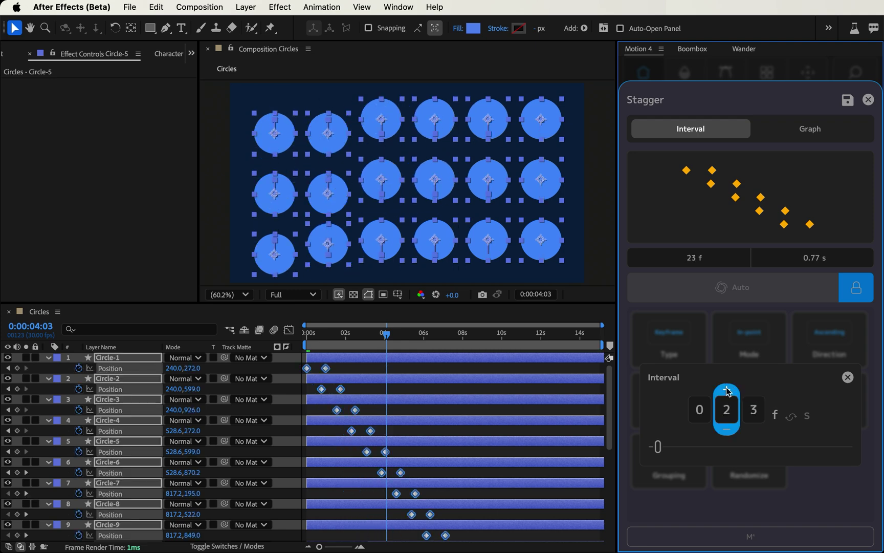
Preview the 23-frame keyframe stagger from the composition's start and close the Interval setting.
click(452, 367)
key(Home)
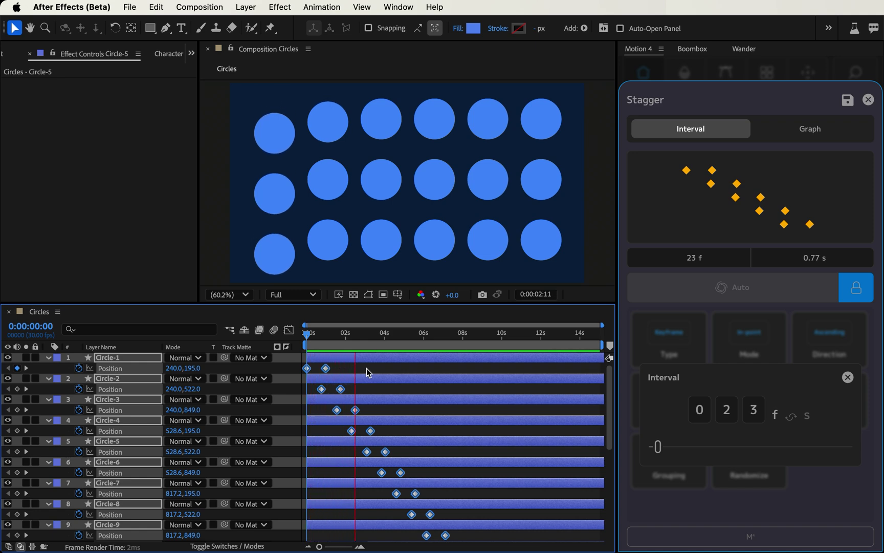
key(space)
click(726, 335)
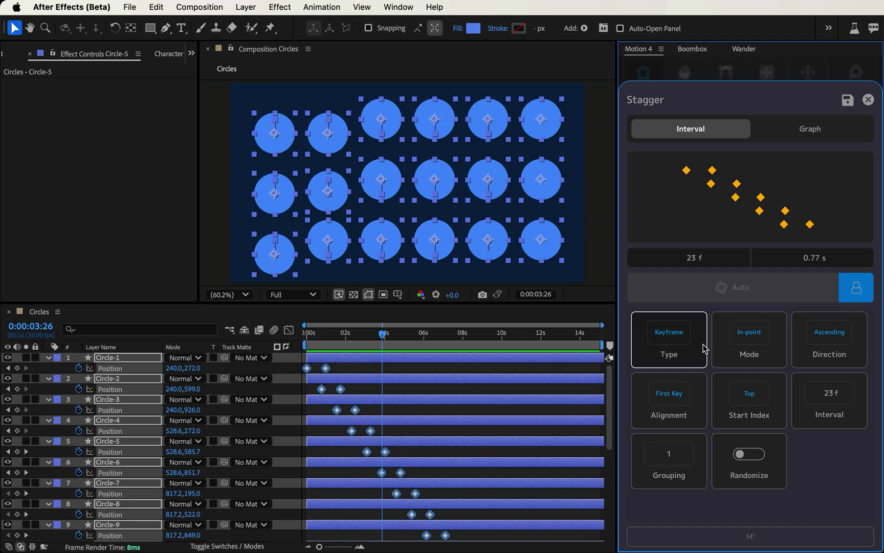
Set the stagger Grouping to 2 and play the animation from the composition's start.
click(681, 476)
click(765, 392)
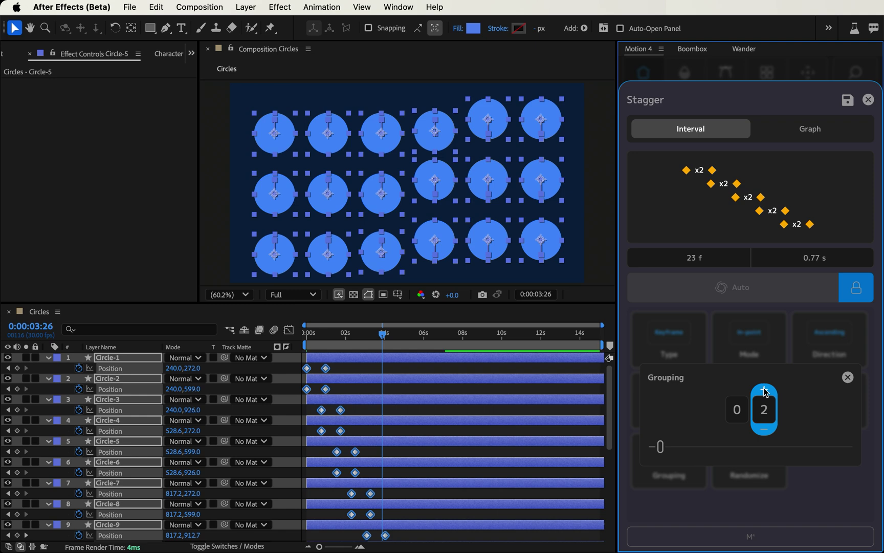
key(Home)
key(space)
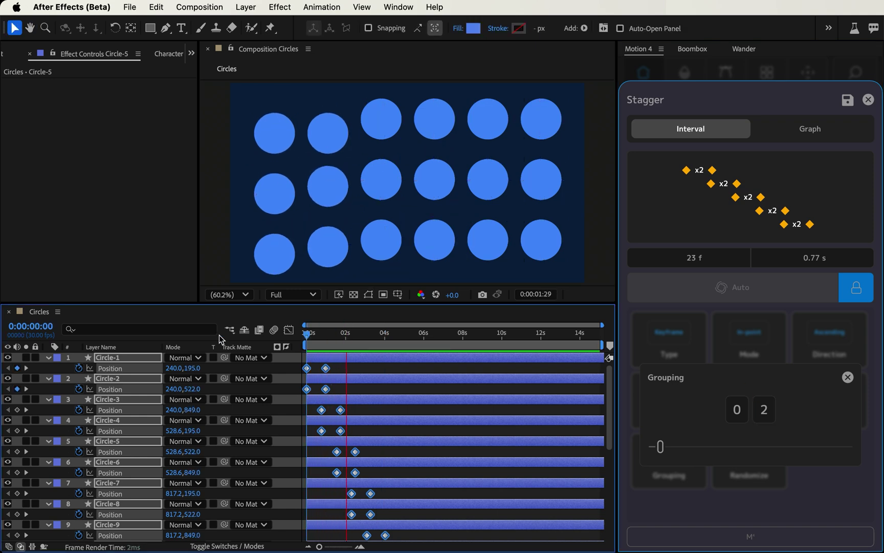
key(space)
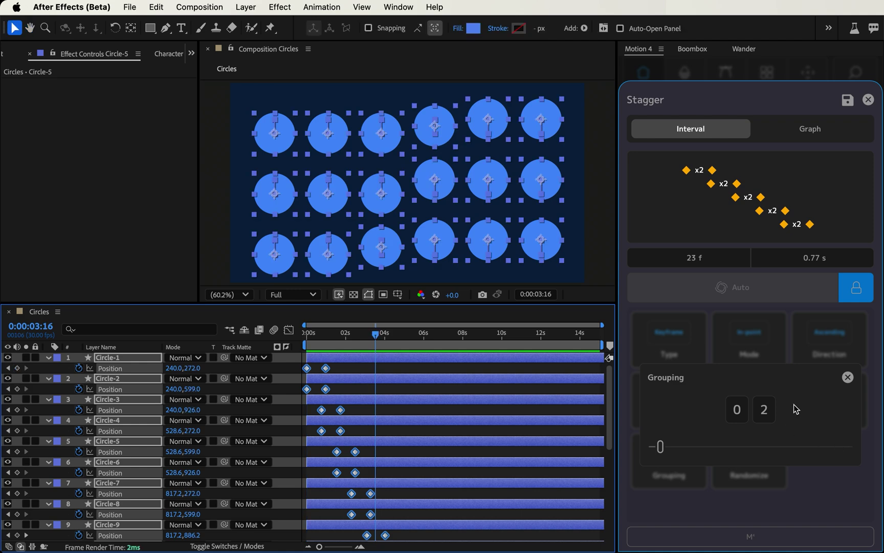
Raise the stagger Grouping to 4, play the animation from the start, and close the Grouping setting.
click(765, 391)
click(765, 391)
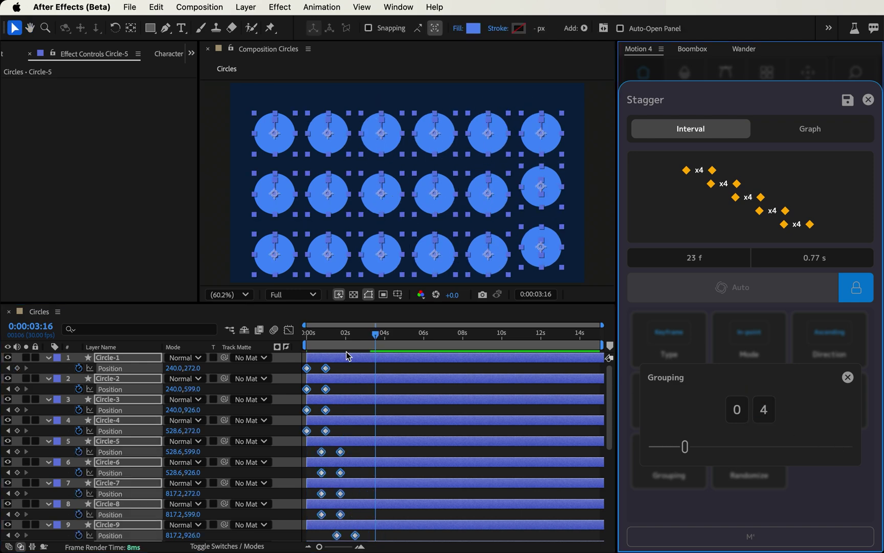
drag(337, 335, 171, 335)
click(446, 369)
key(space)
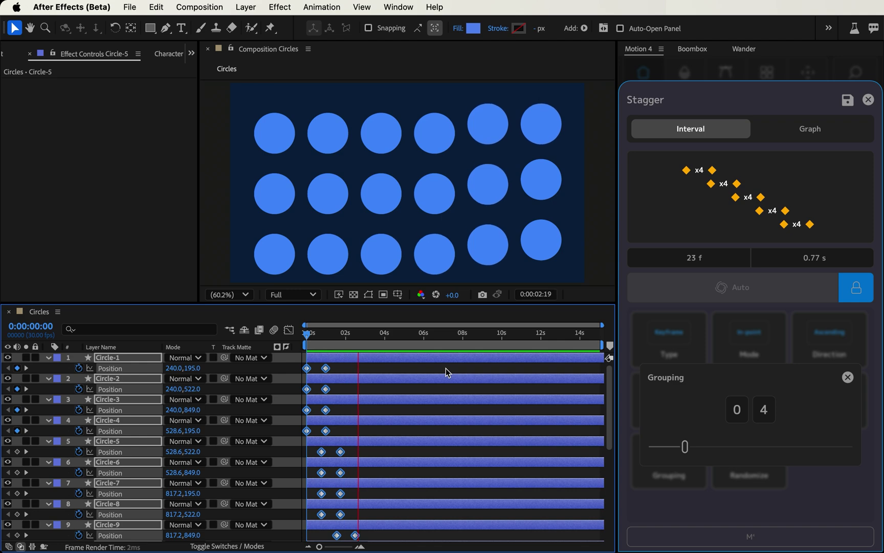
key(space)
click(744, 334)
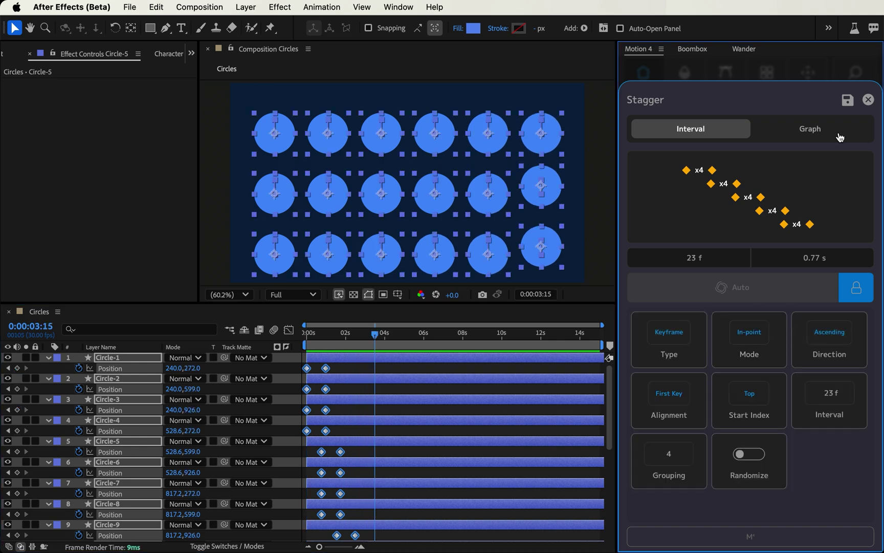
Switch Stagger to Graph mode, reshape the curve into an S by lowering its orange handle, and apply it to the keyframes.
click(811, 130)
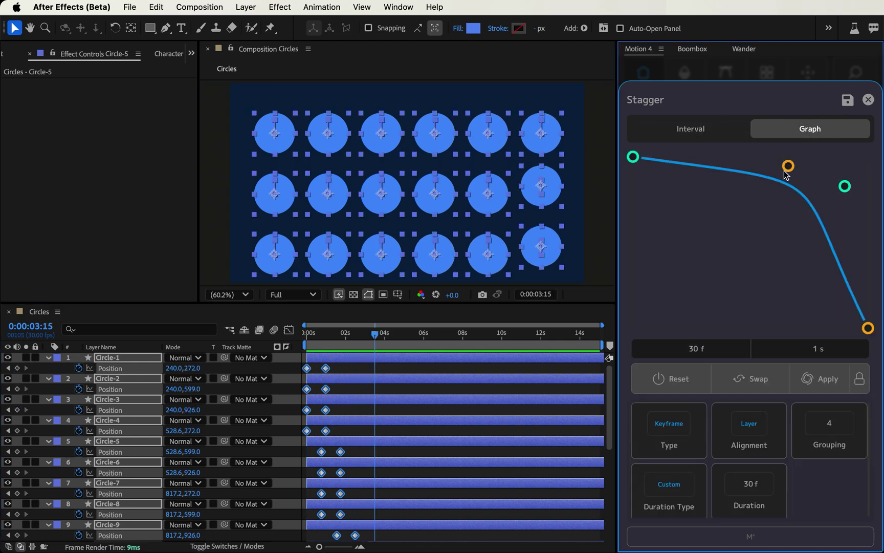
drag(788, 166, 697, 276)
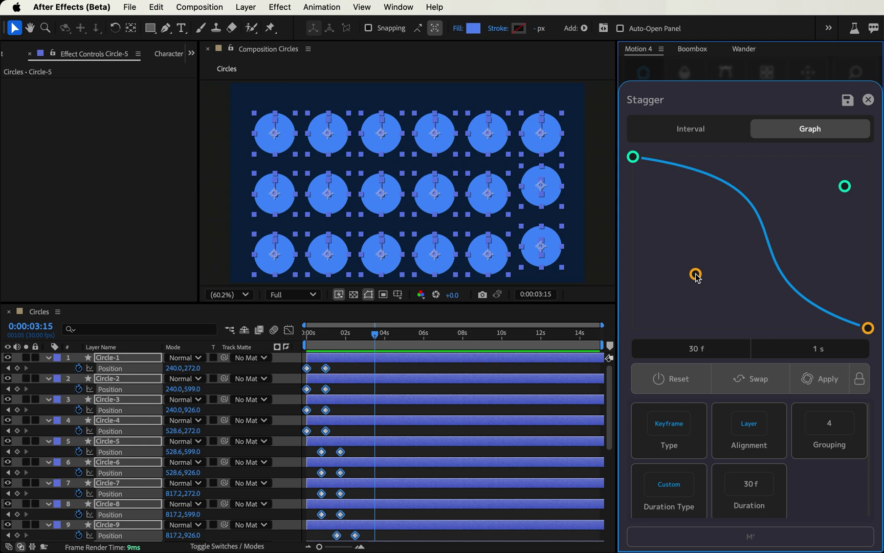
click(825, 379)
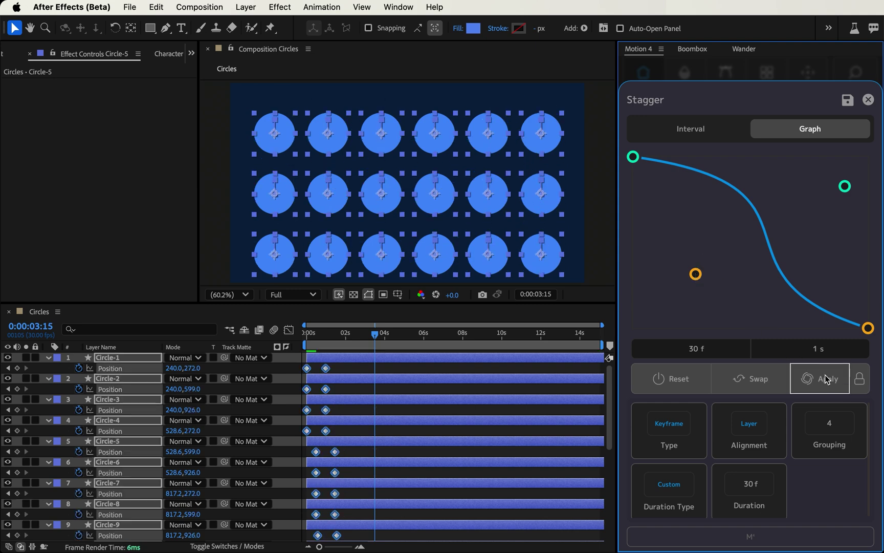
Turn on automatic application in Graph mode and reshape the curve into an arc bulging left, with both handles at the left edge.
click(865, 382)
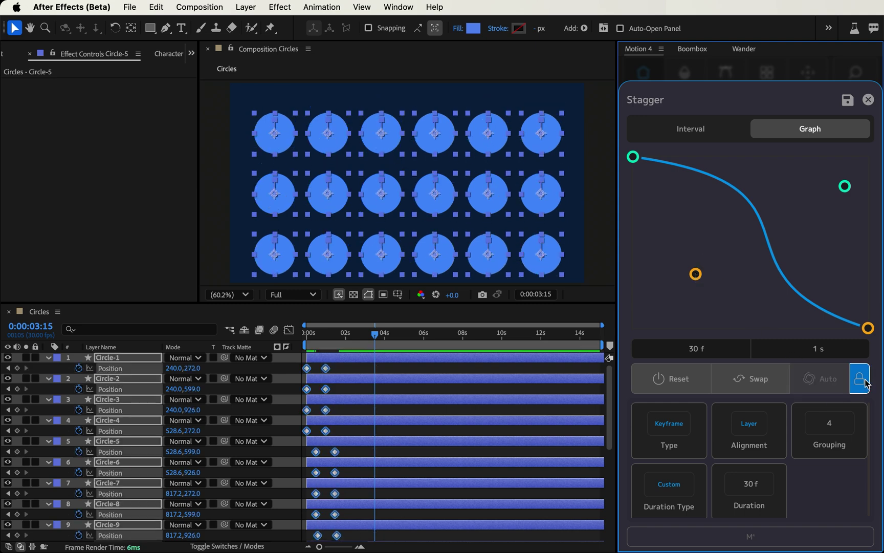
drag(633, 157, 633, 185)
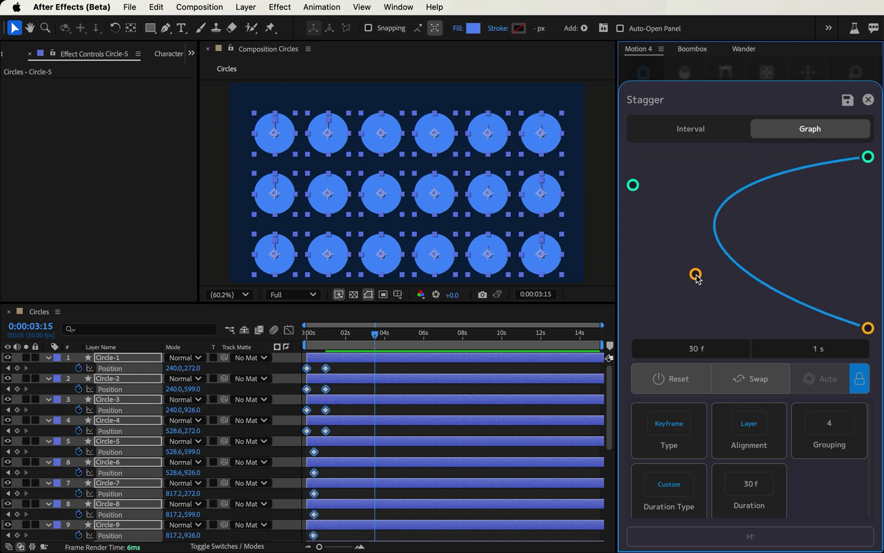
drag(696, 274, 633, 275)
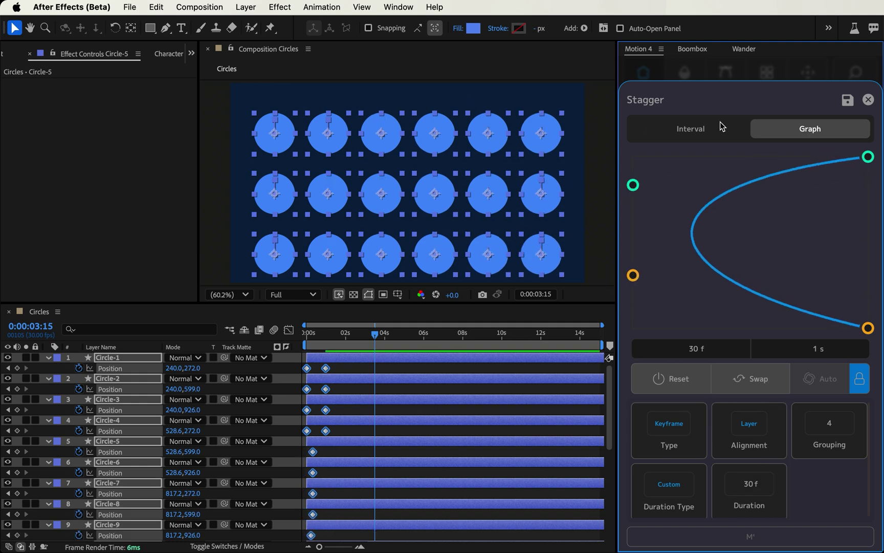
Set the graph stagger's Duration to 80 frames and swap the curve so the arc bulges right.
click(749, 487)
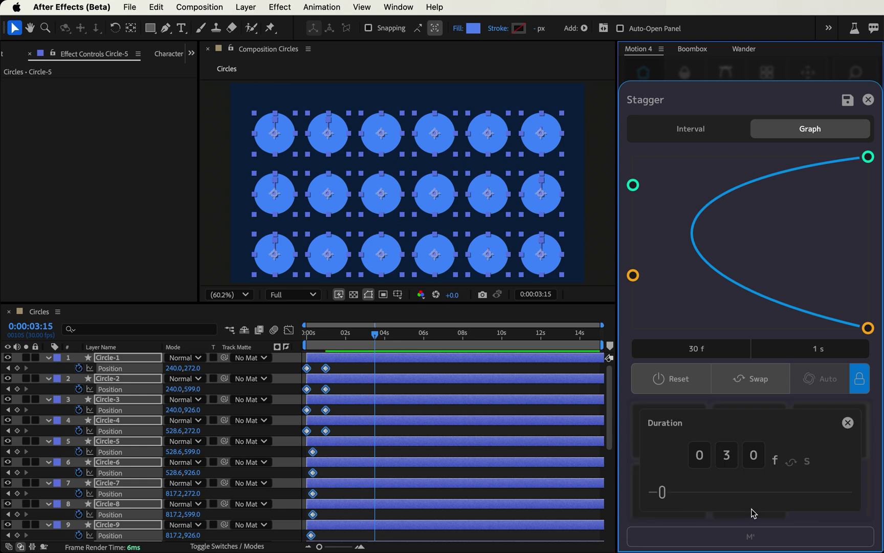
click(727, 435)
click(727, 436)
click(727, 436)
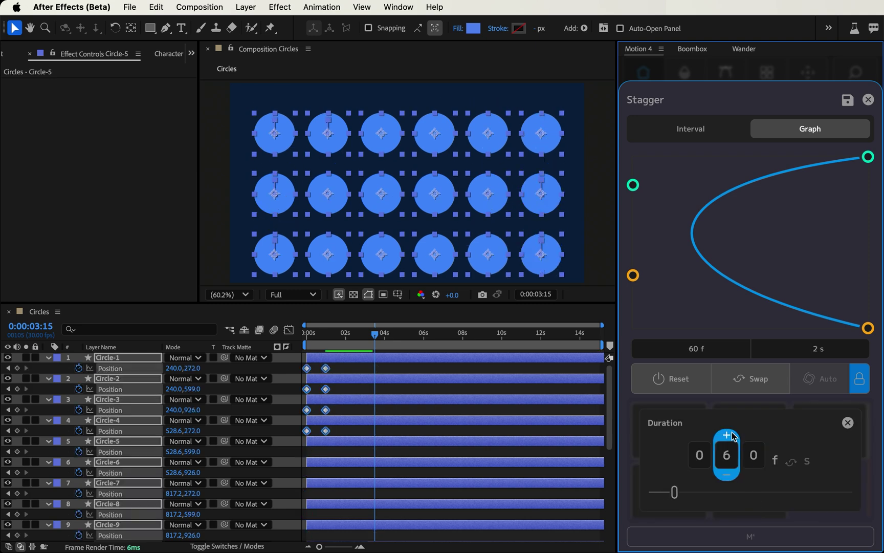
click(761, 389)
Preview the 80-frame graph stagger from the composition's start.
key(Home)
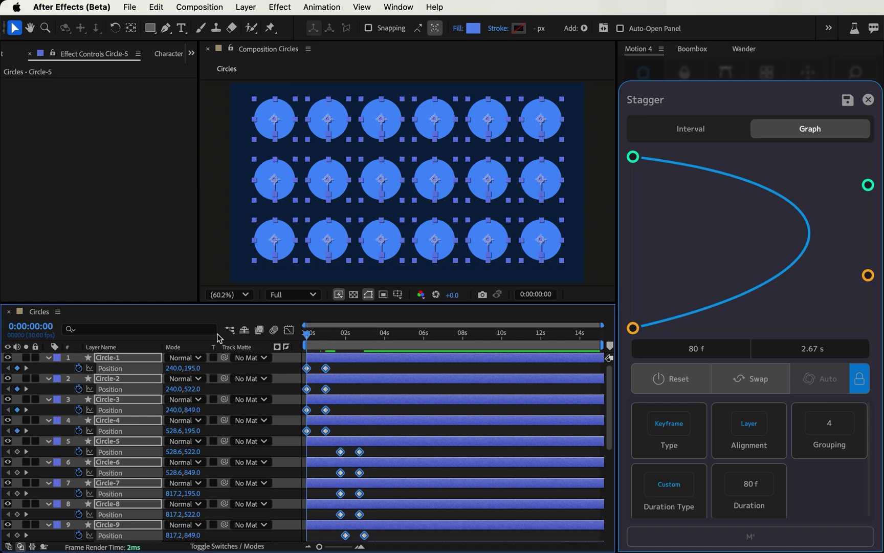
key(space)
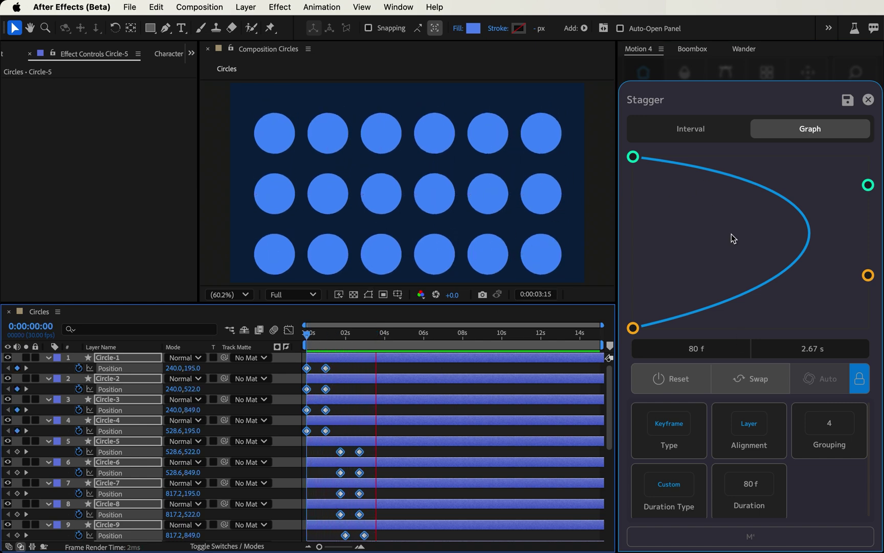
key(space)
Return Stagger to Interval mode, replay the circle animation from the start, and rewind to frame 0.
click(714, 132)
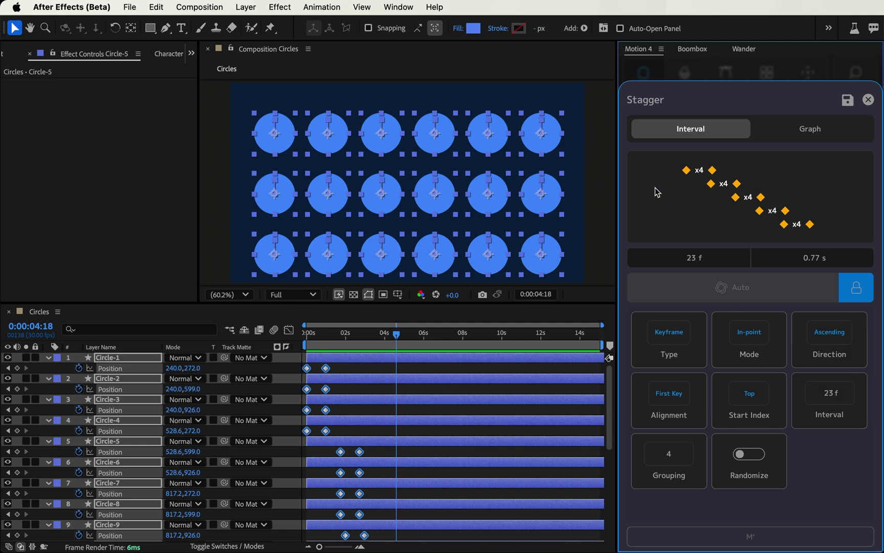
drag(352, 340, 251, 340)
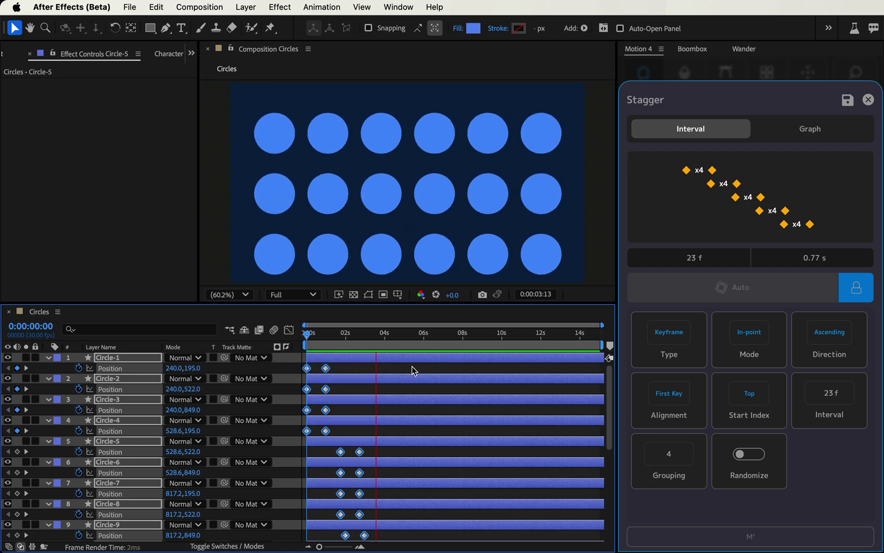
key(space)
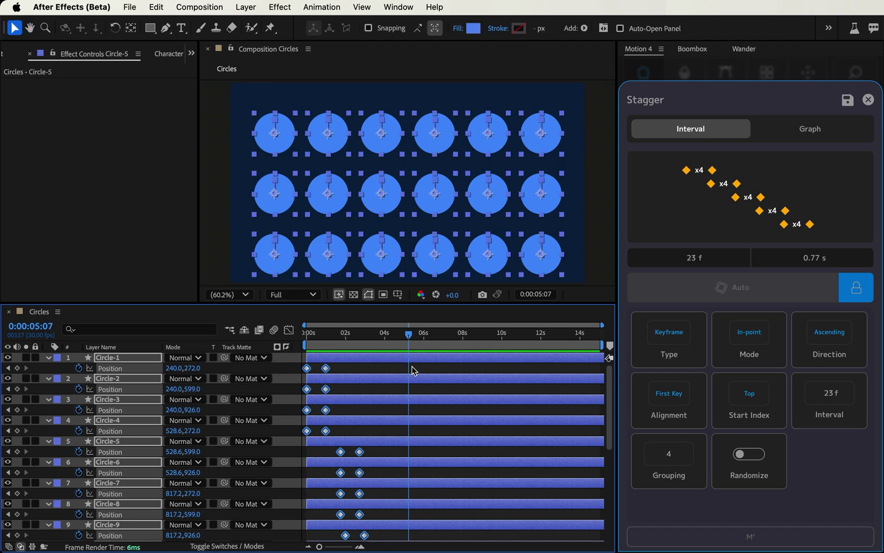
key(Home)
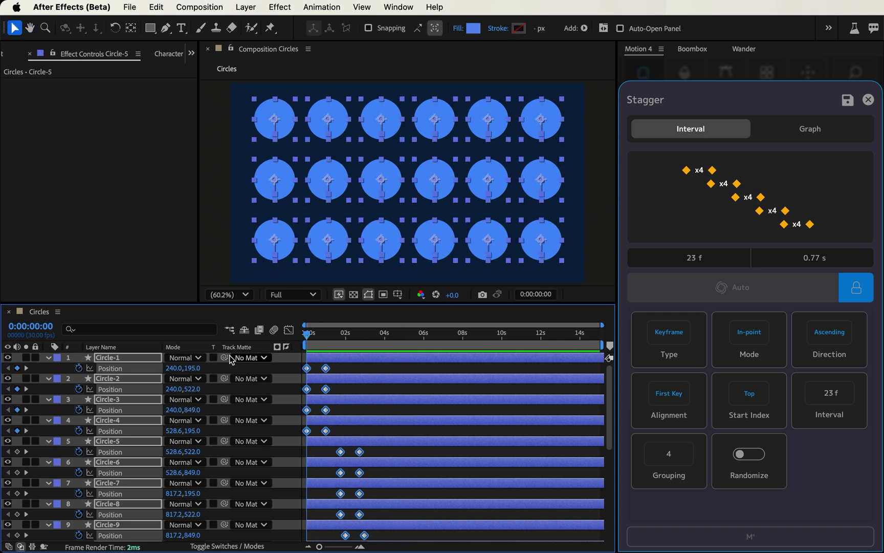